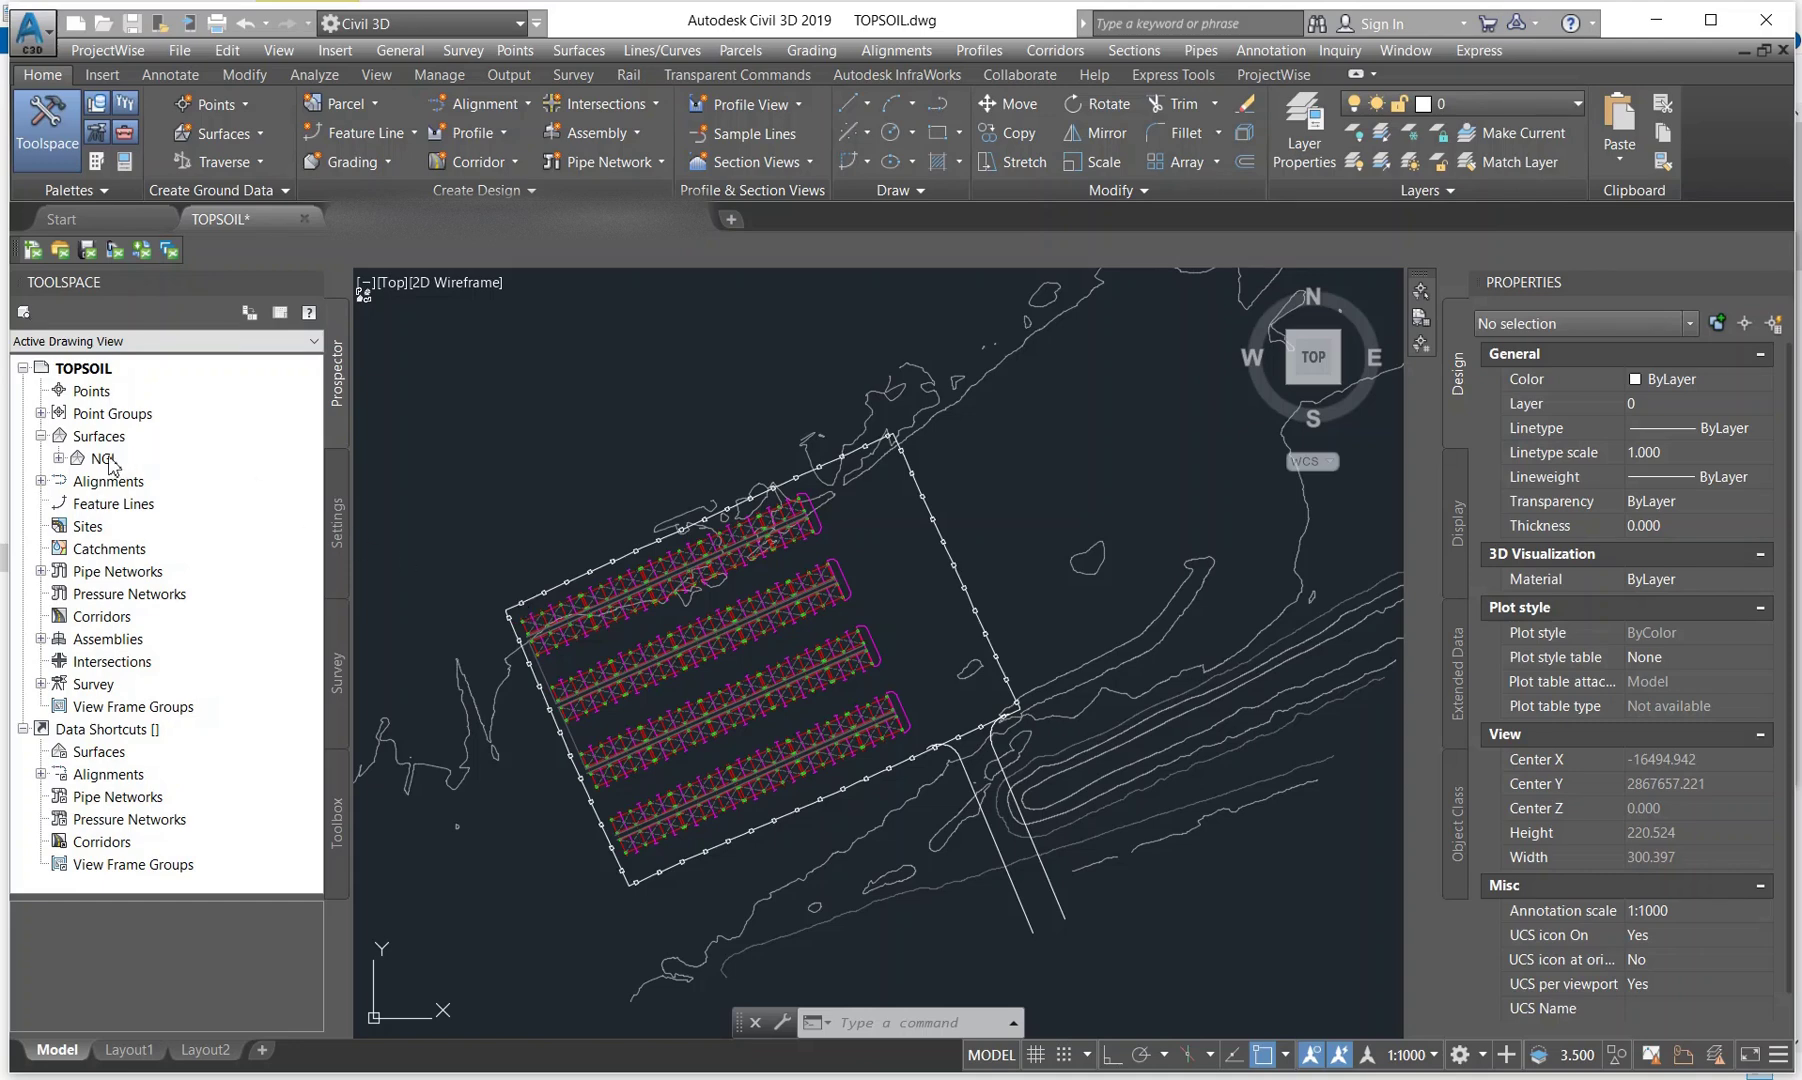
Create a new TIN surface named 'TOP SOIL STRIP' from the Surfaces menu
{"action": "right_click", "coordinate": [108, 437]}
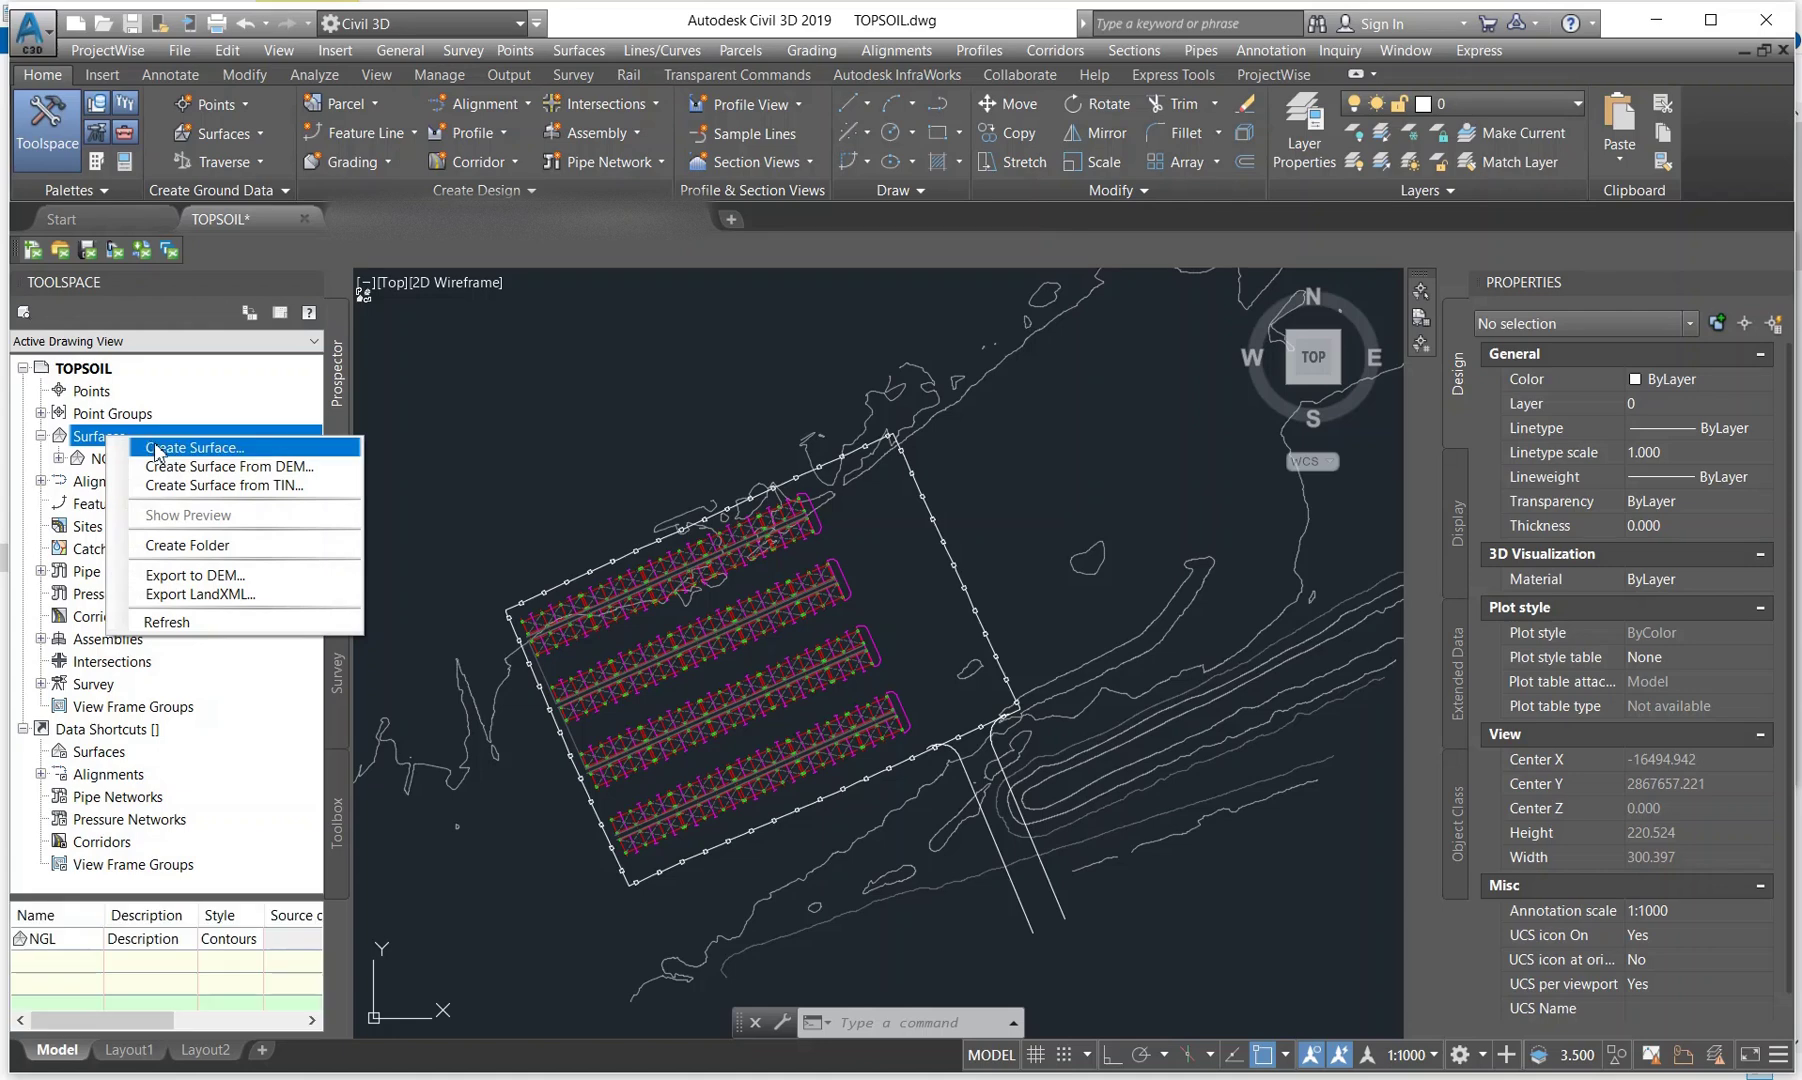
{"action": "left_click", "coordinate": [165, 451]}
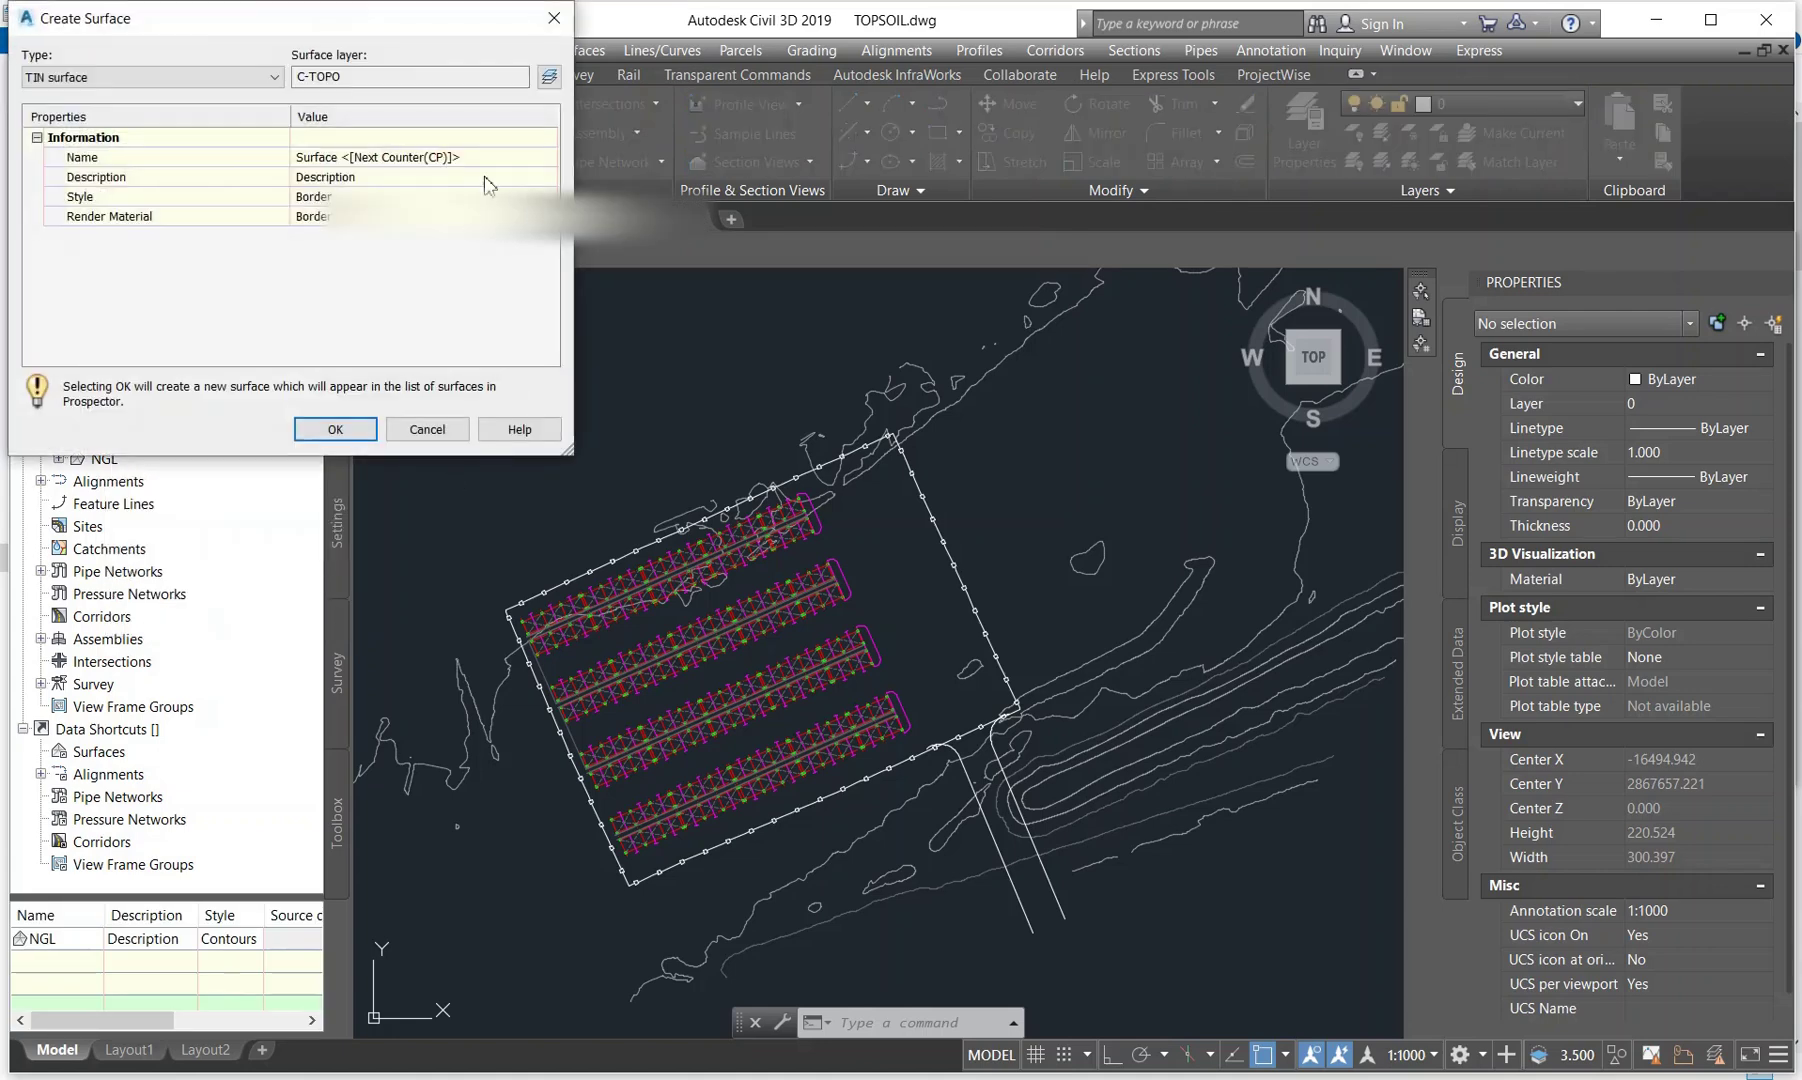
{"action": "left_click", "coordinate": [474, 155]}
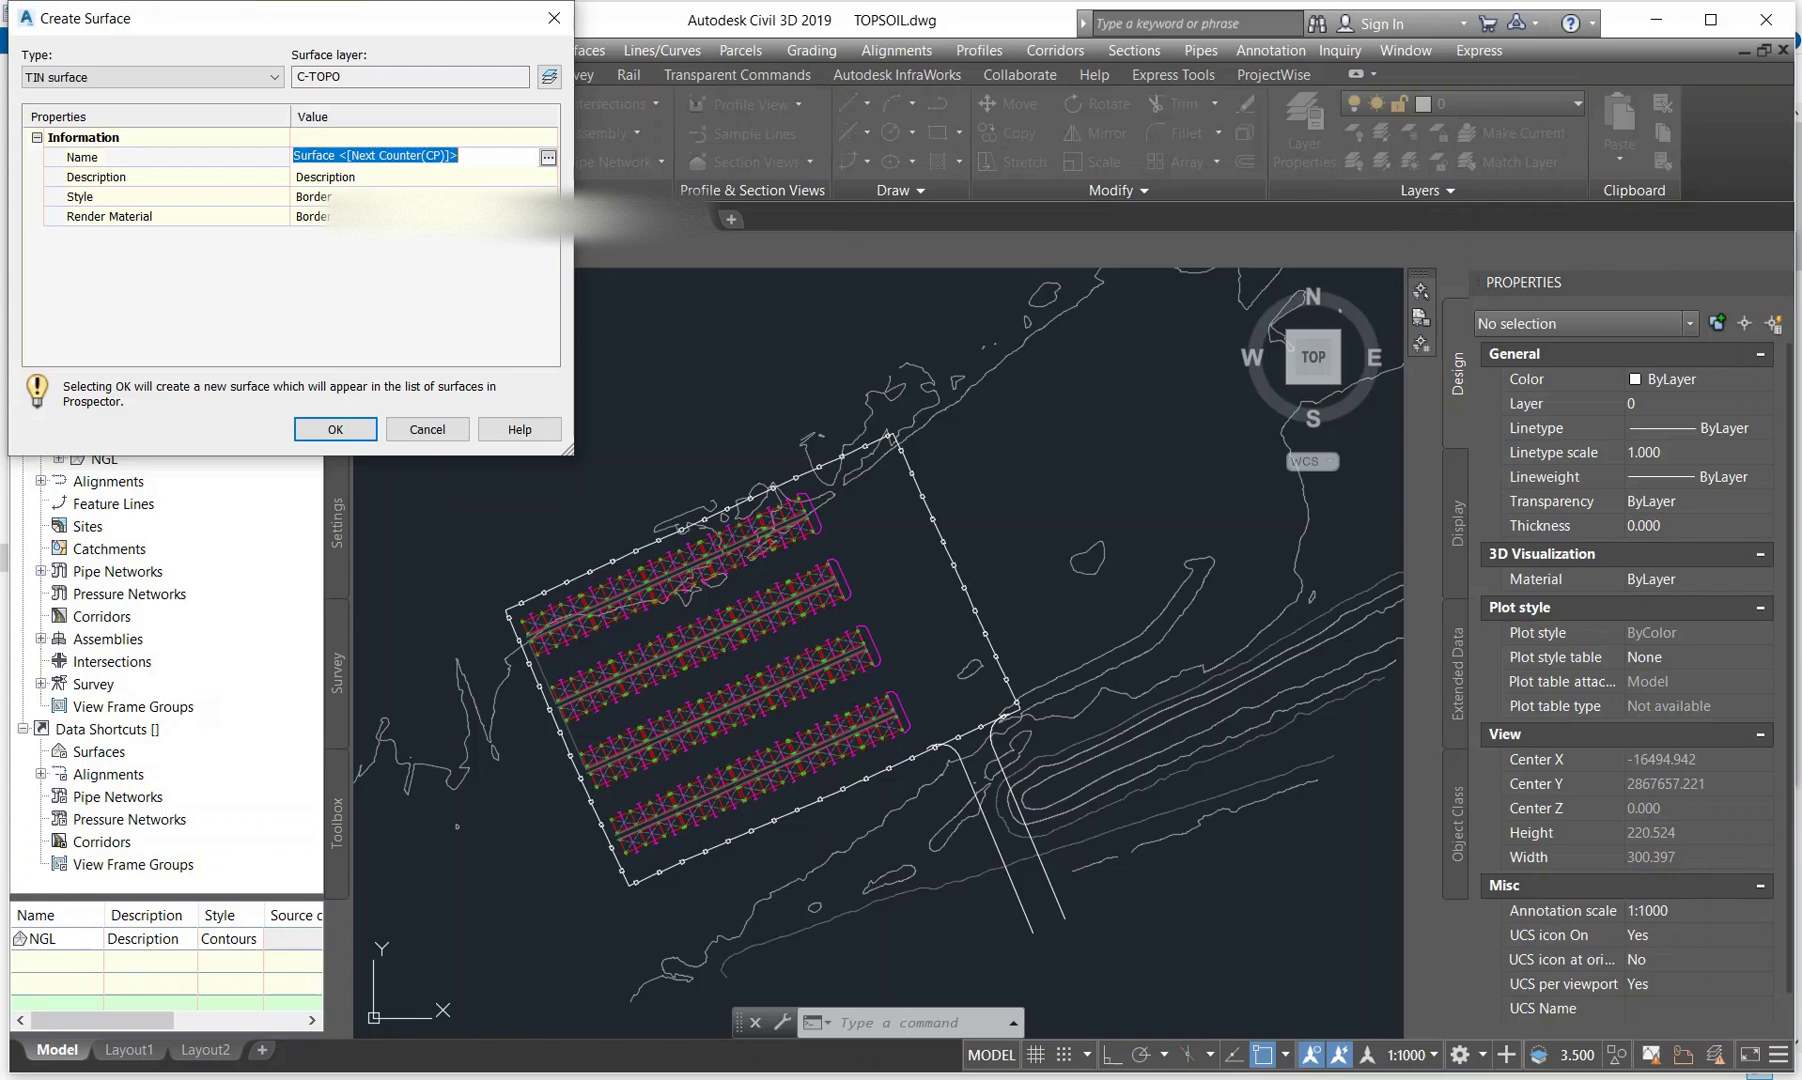
{"action": "type", "text": "TOP "}
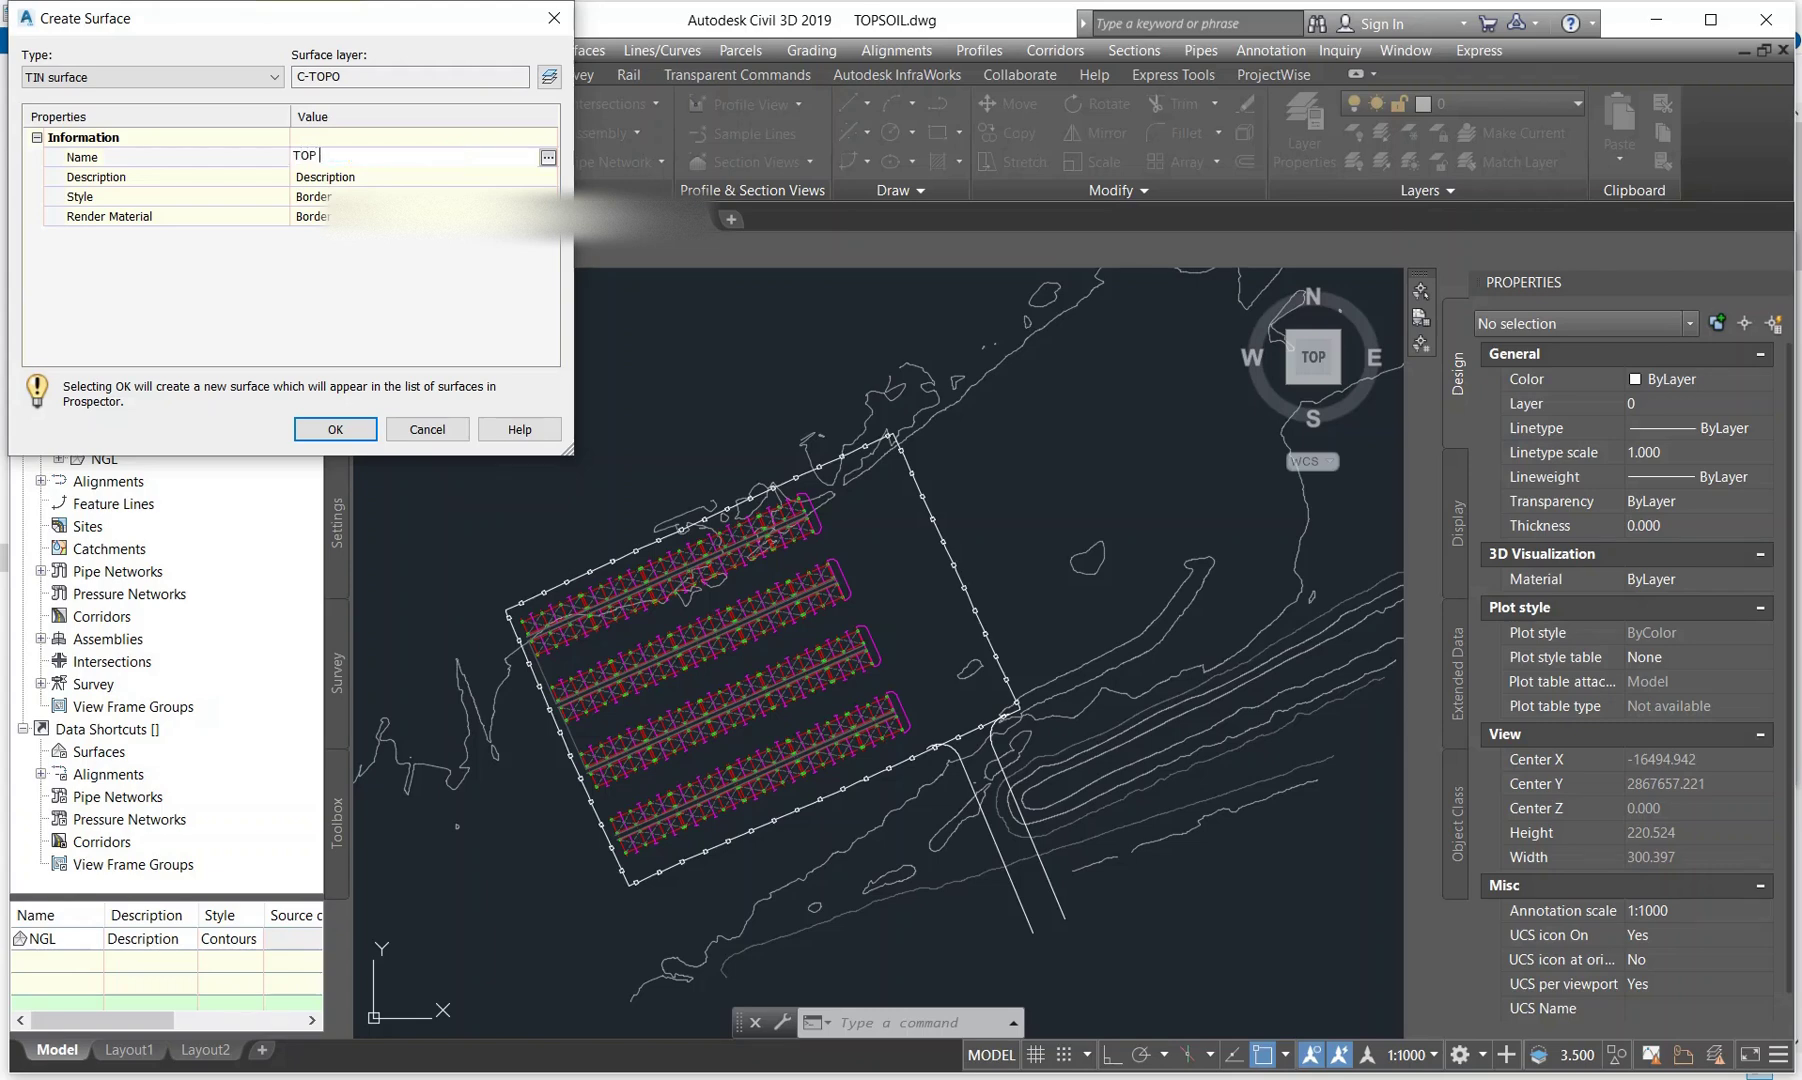
{"action": "type", "text": "SOIL STRIP"}
{"action": "left_click", "coordinate": [334, 432]}
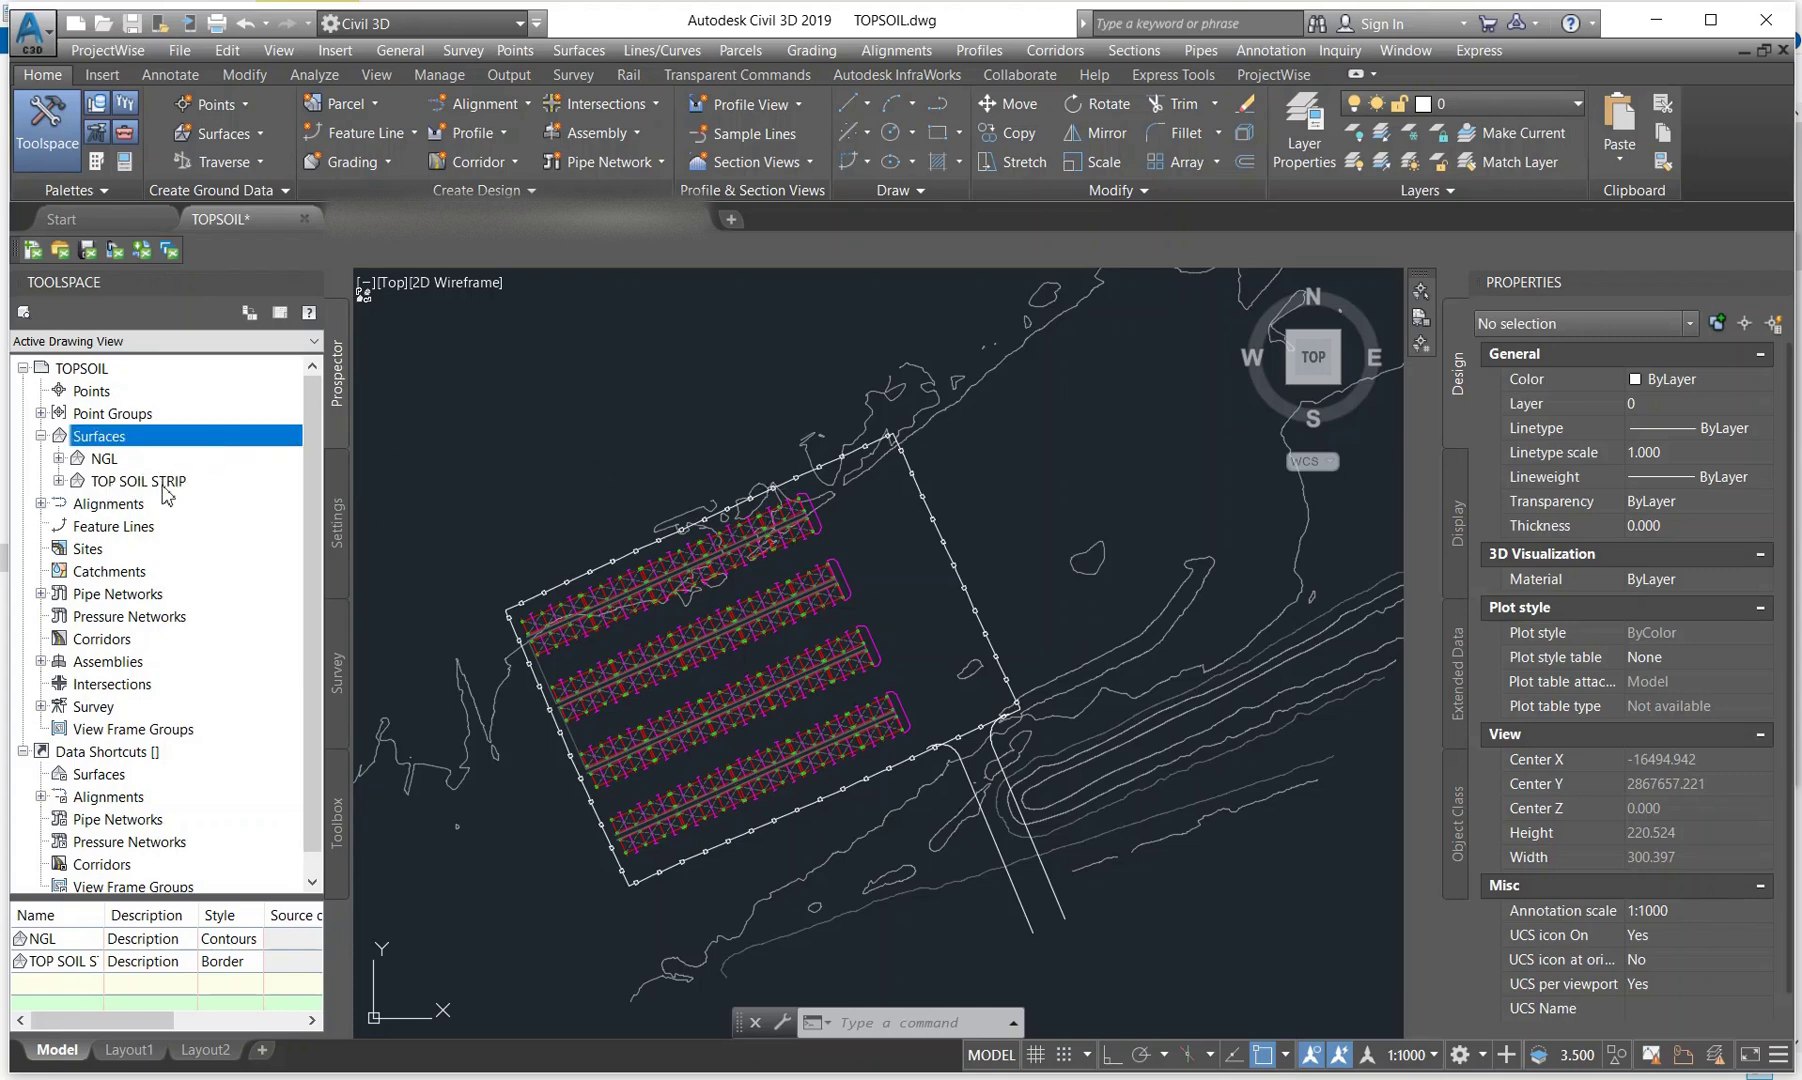
Add a Paste Surface edit that pastes NGL into TOP SOIL STRIP's definition
{"action": "left_click", "coordinate": [58, 481]}
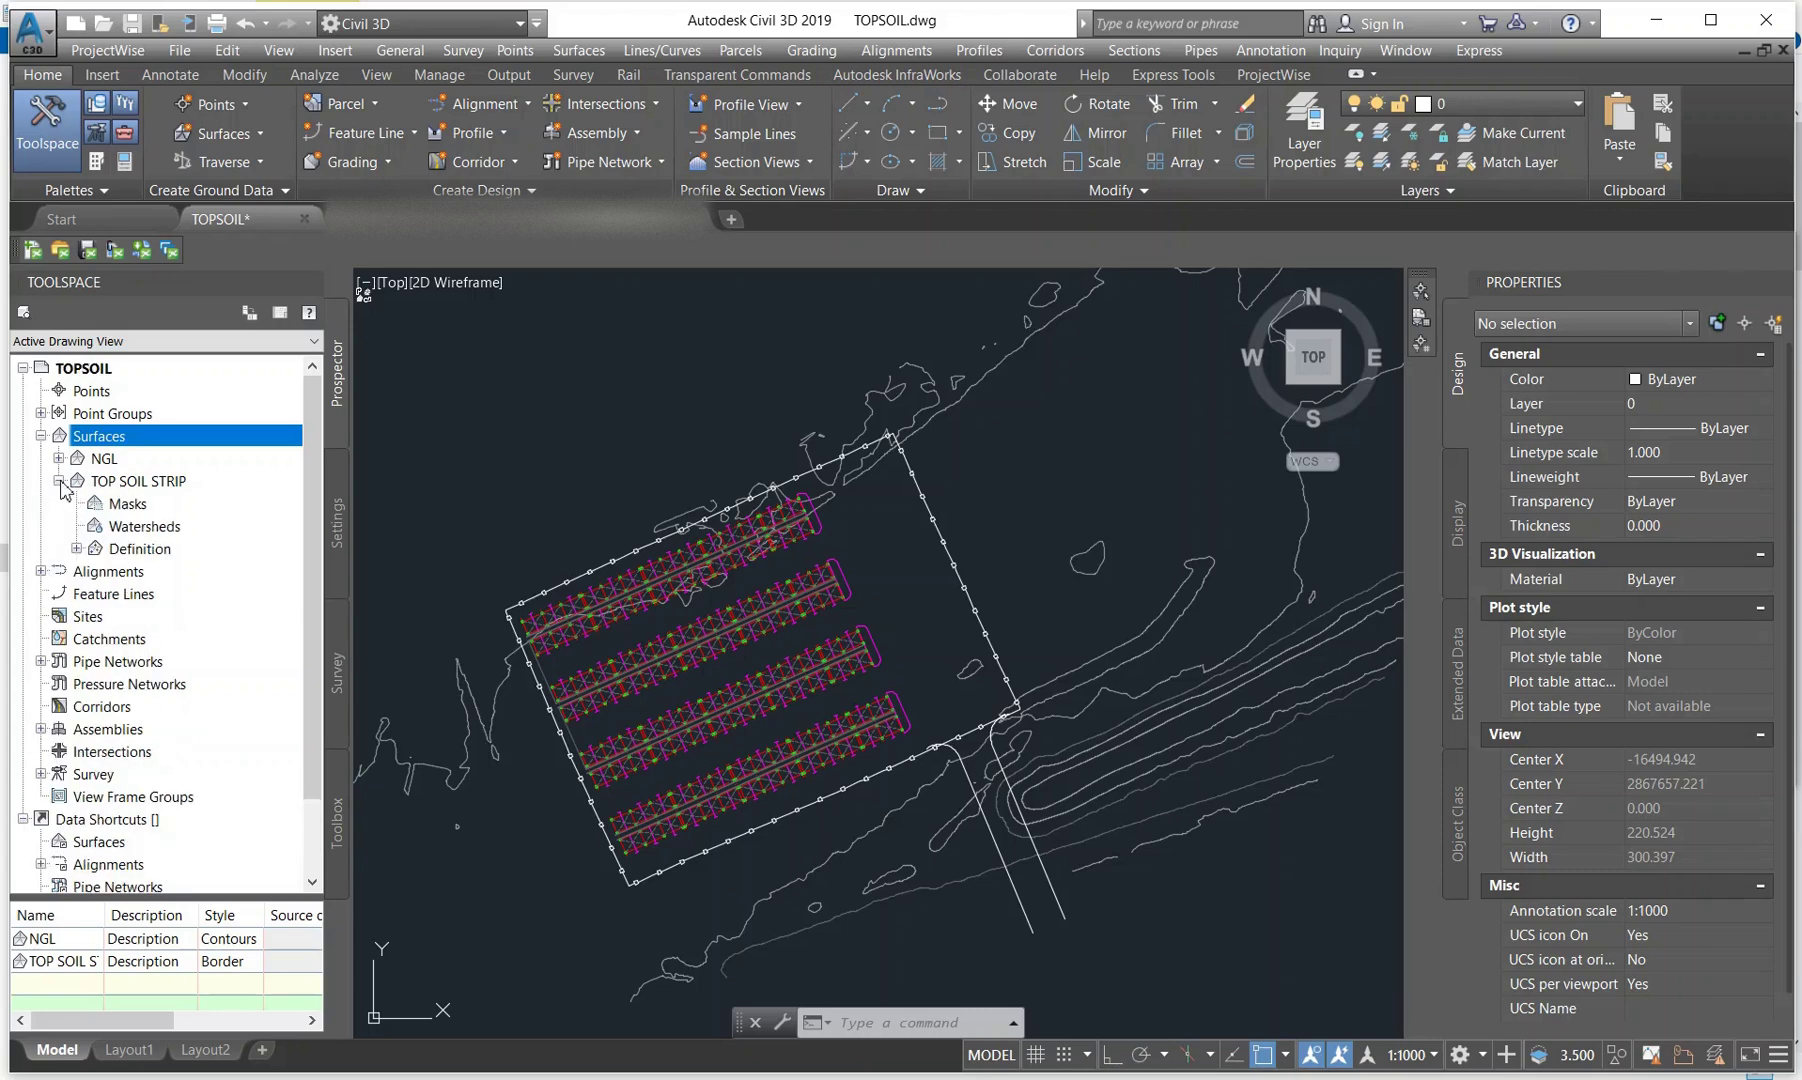
{"action": "left_click", "coordinate": [76, 549]}
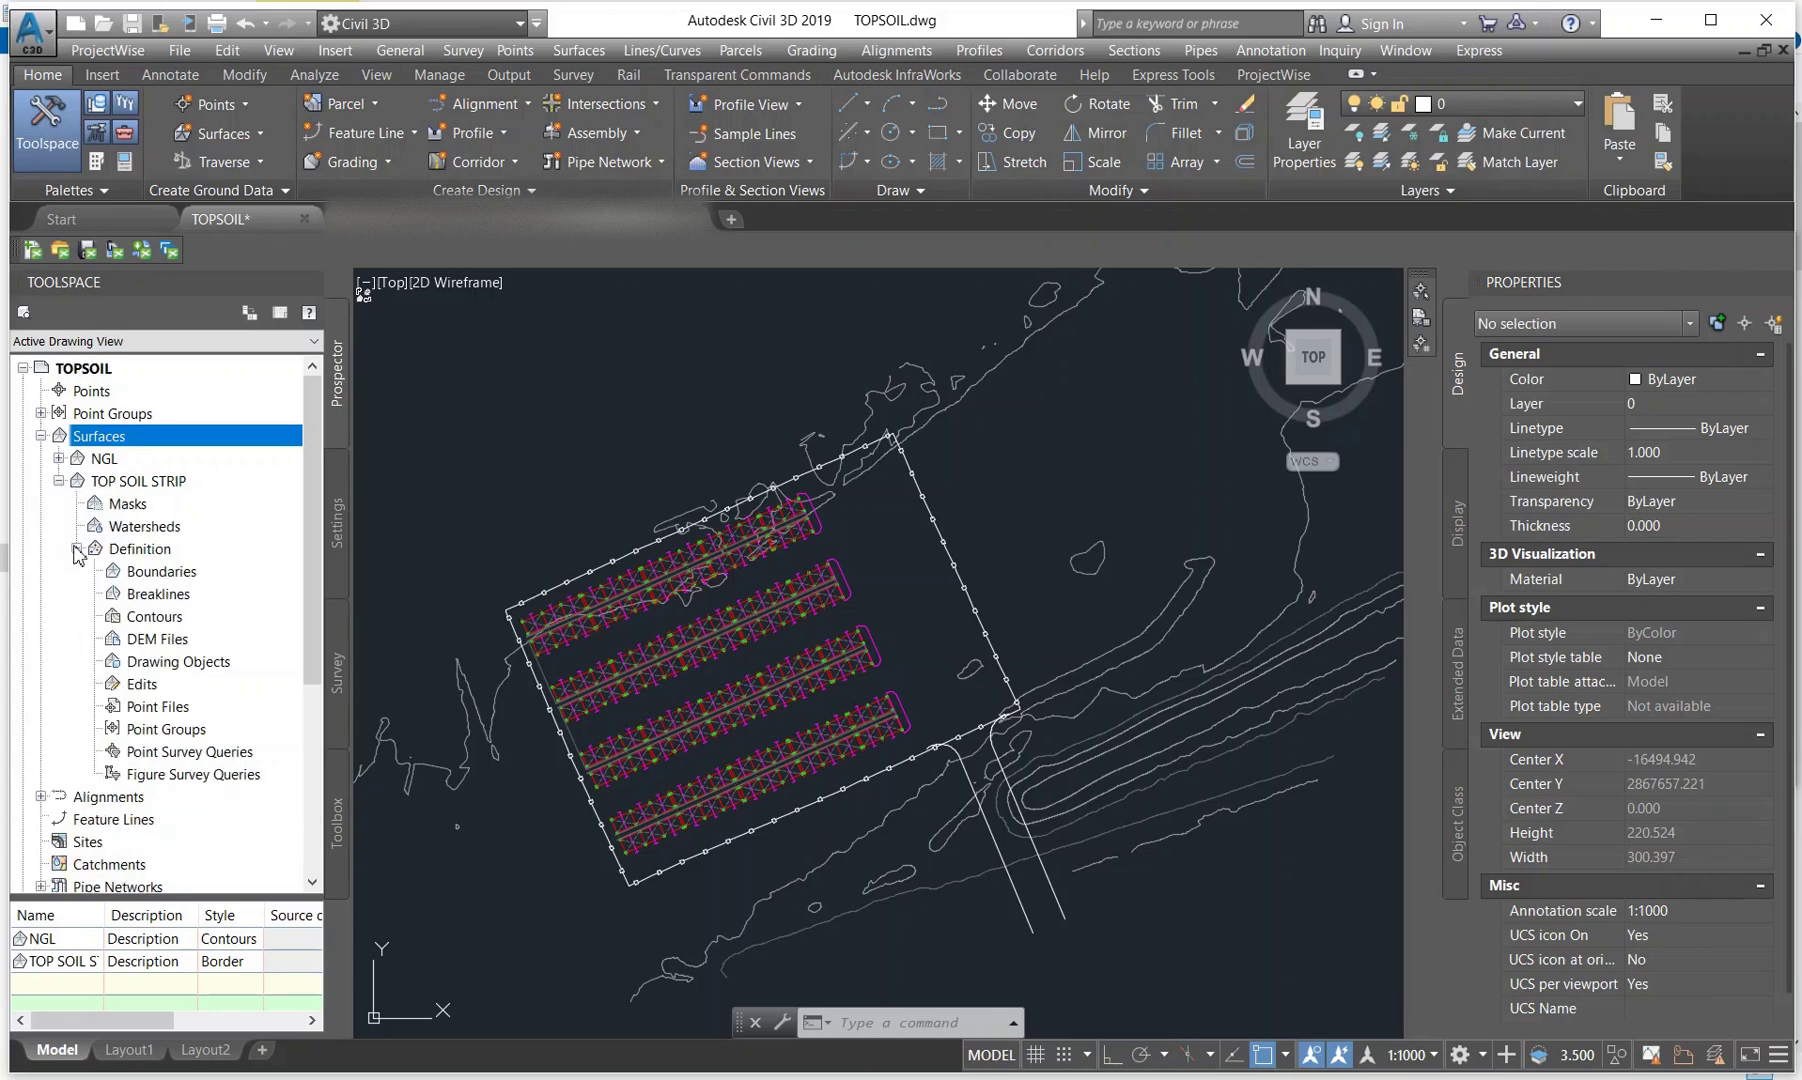
{"action": "right_click", "coordinate": [145, 686]}
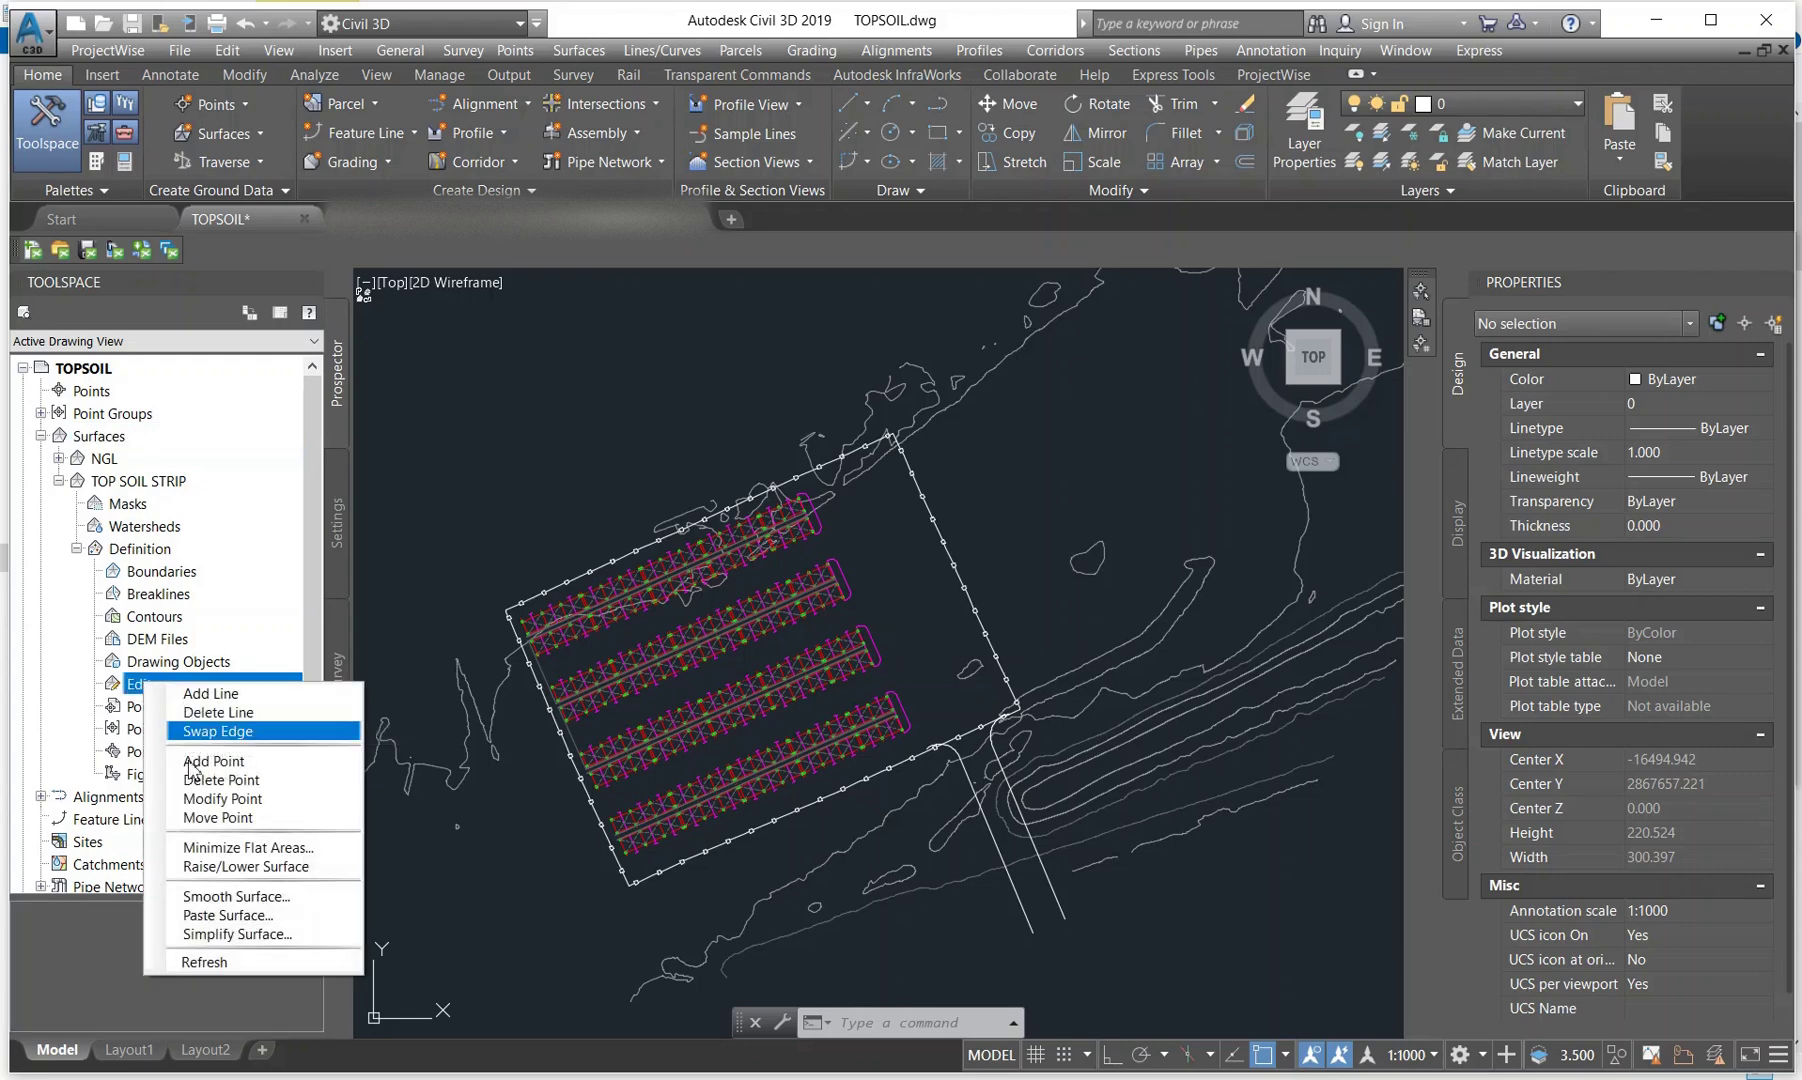
{"action": "left_click", "coordinate": [250, 915]}
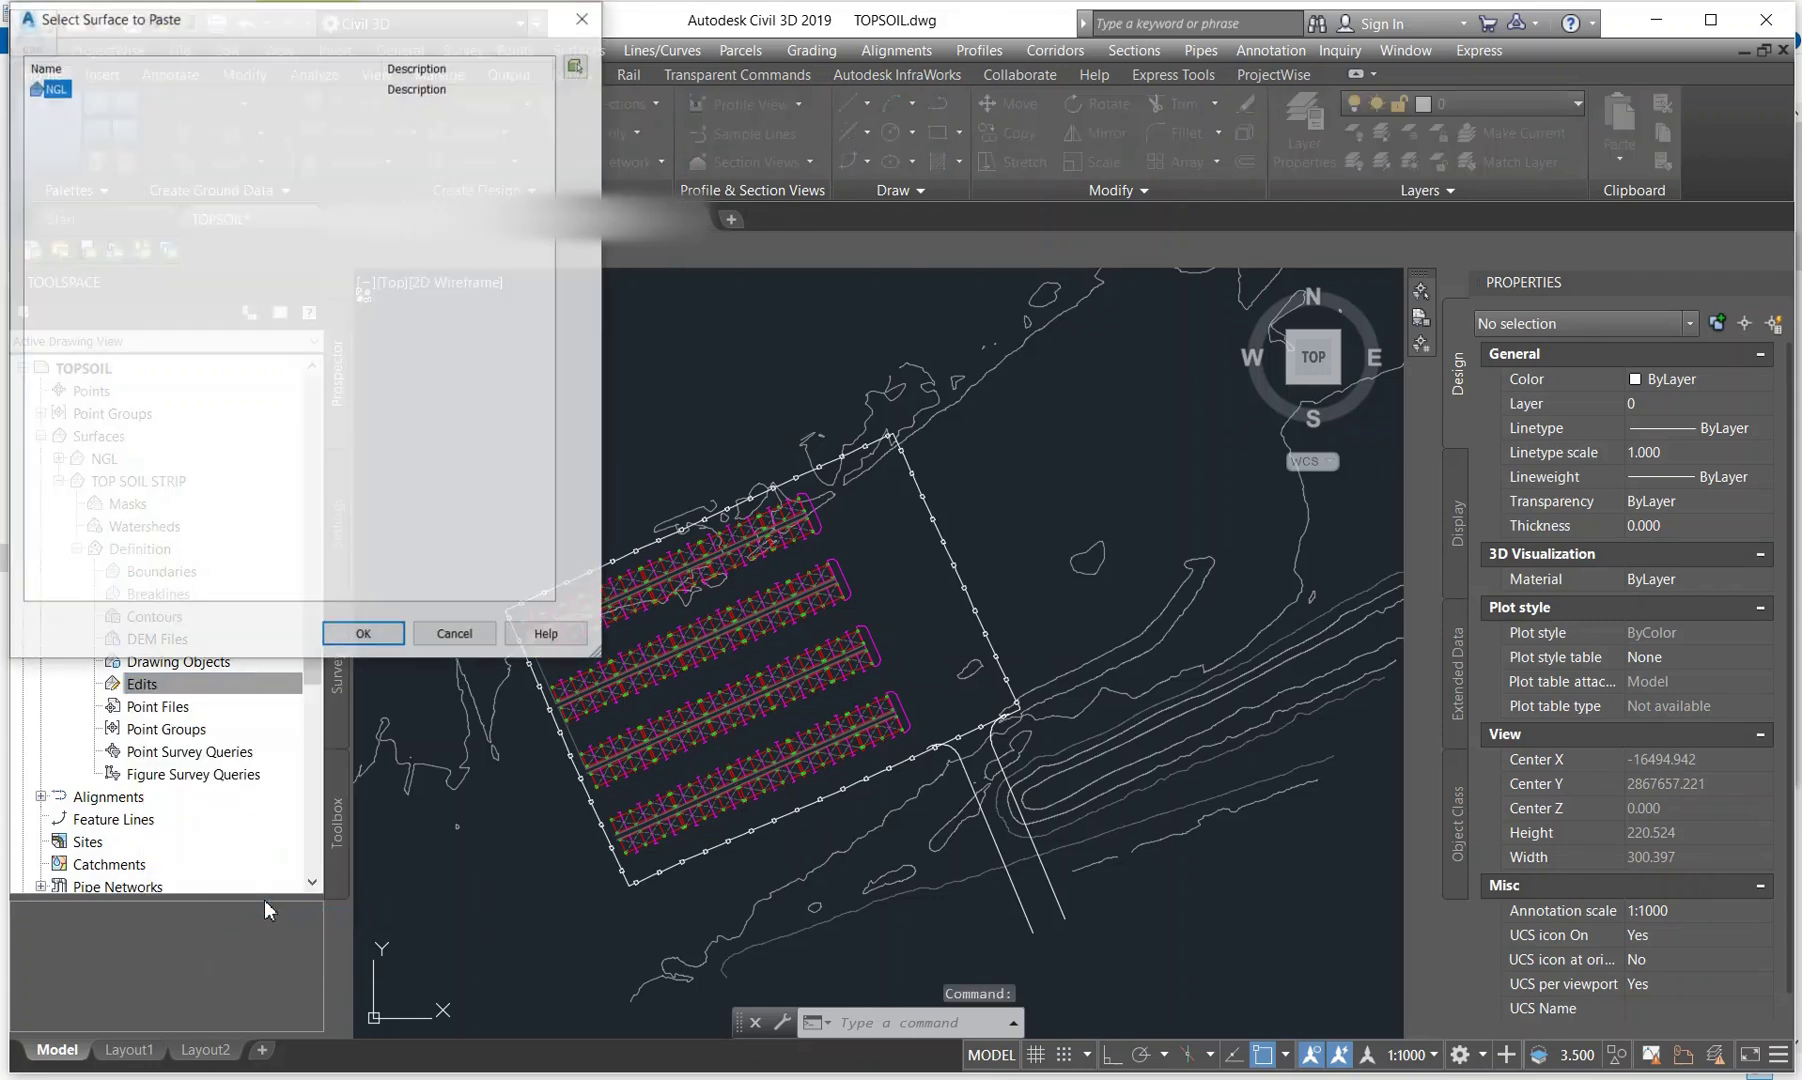
{"action": "left_click", "coordinate": [362, 640]}
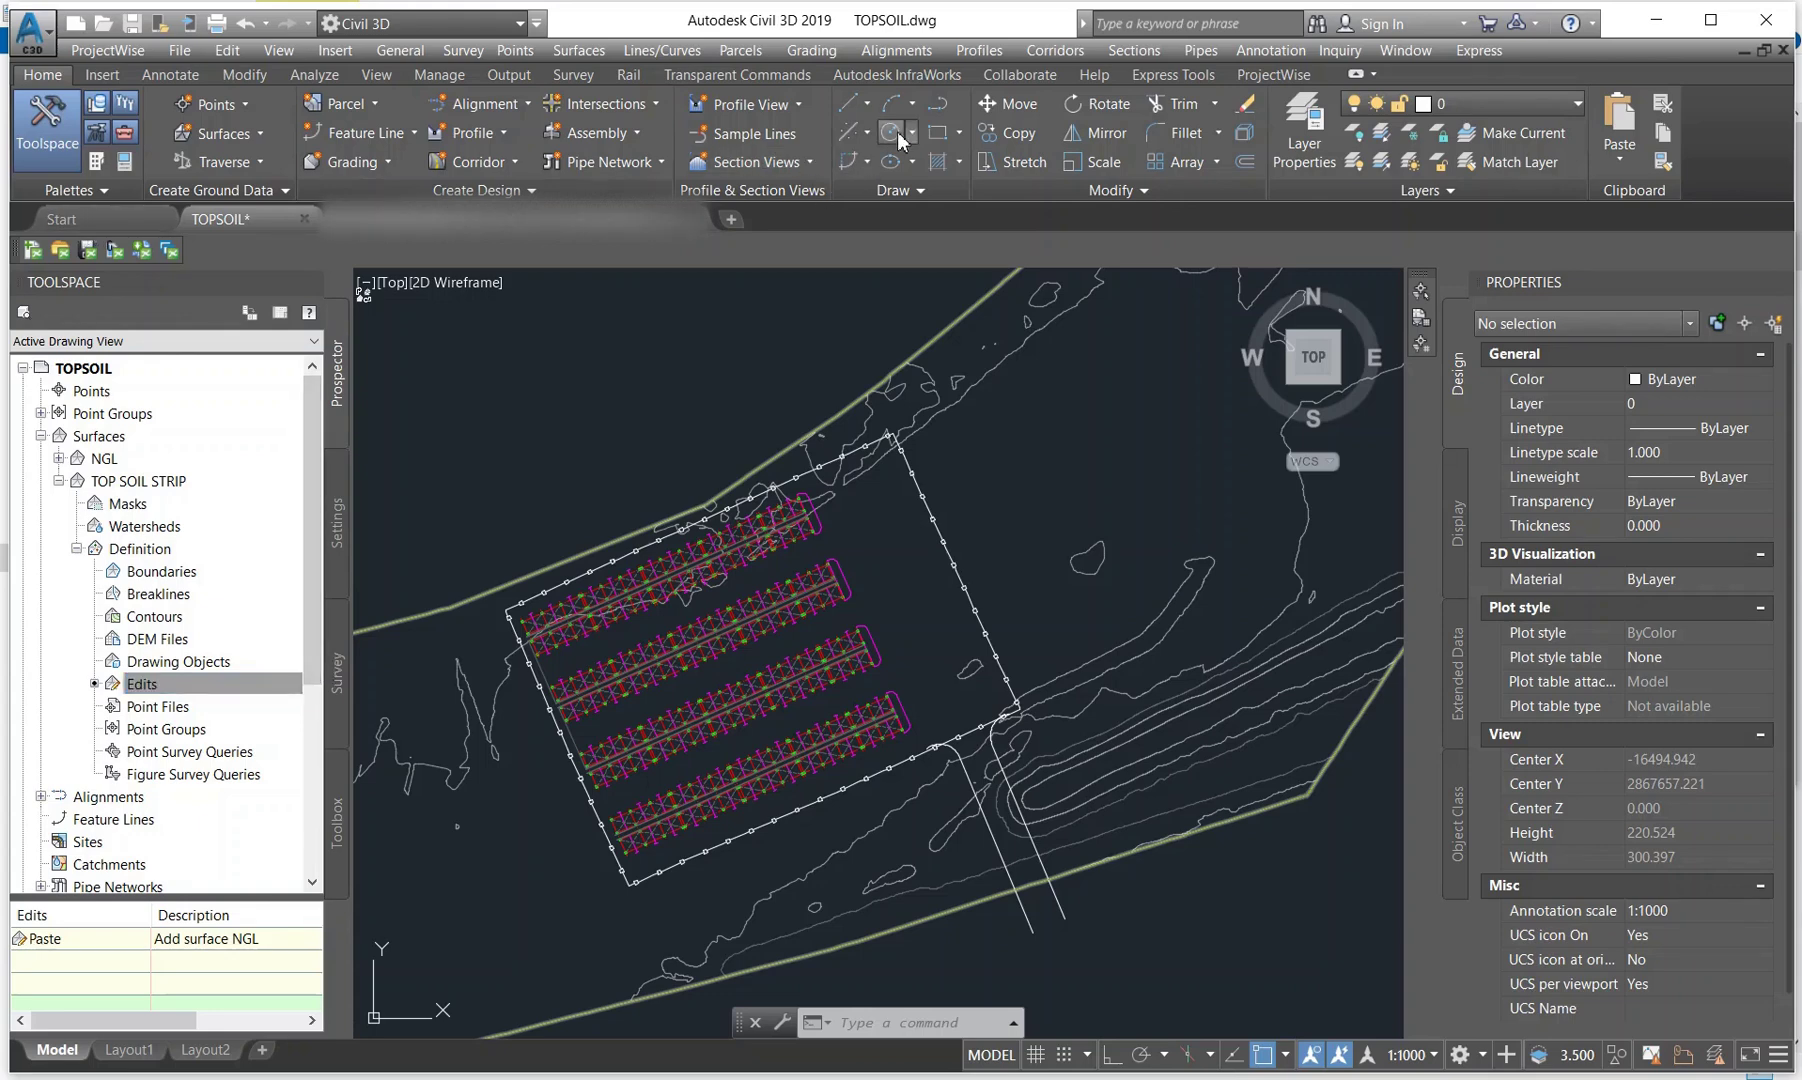
Trace a closed polyline snapping to the four corners of the site outline
{"action": "left_click", "coordinate": [938, 104]}
{"action": "scroll", "coordinate": [498, 600], "scroll_direction": "up", "scroll_amount": 5}
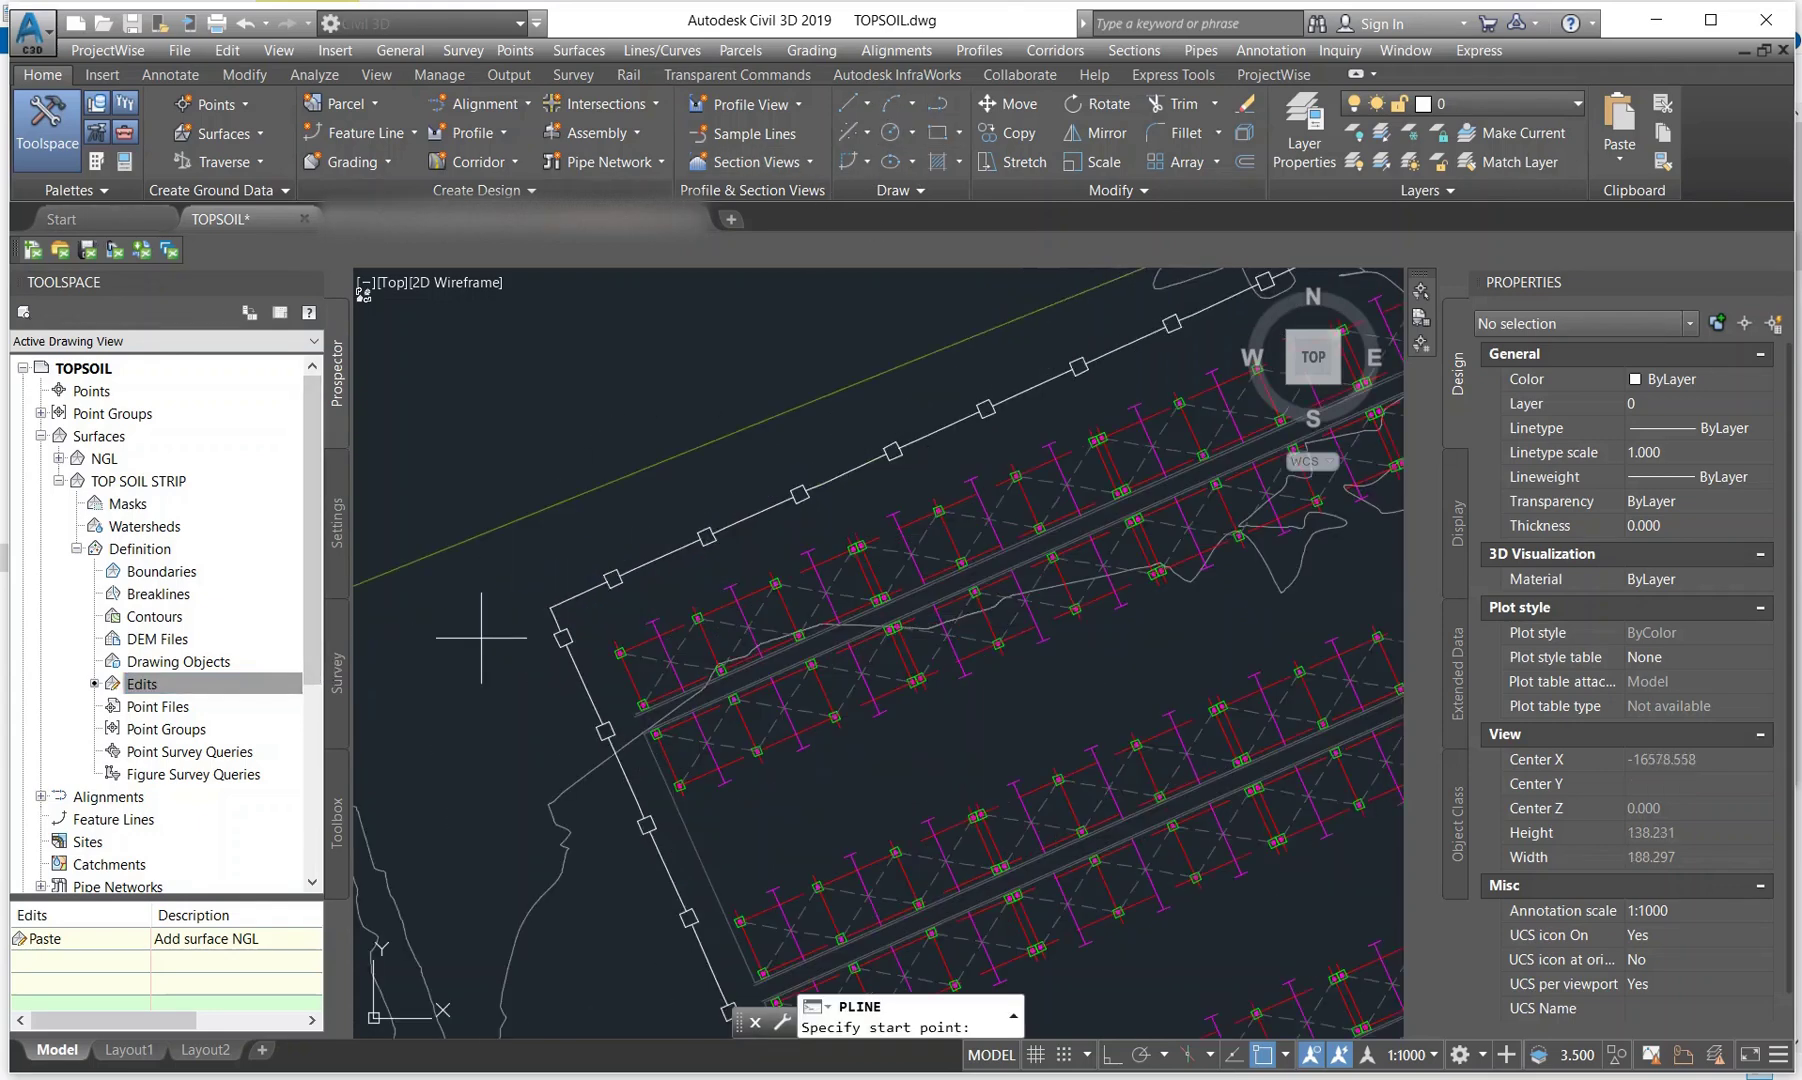
{"action": "left_click", "coordinate": [553, 606]}
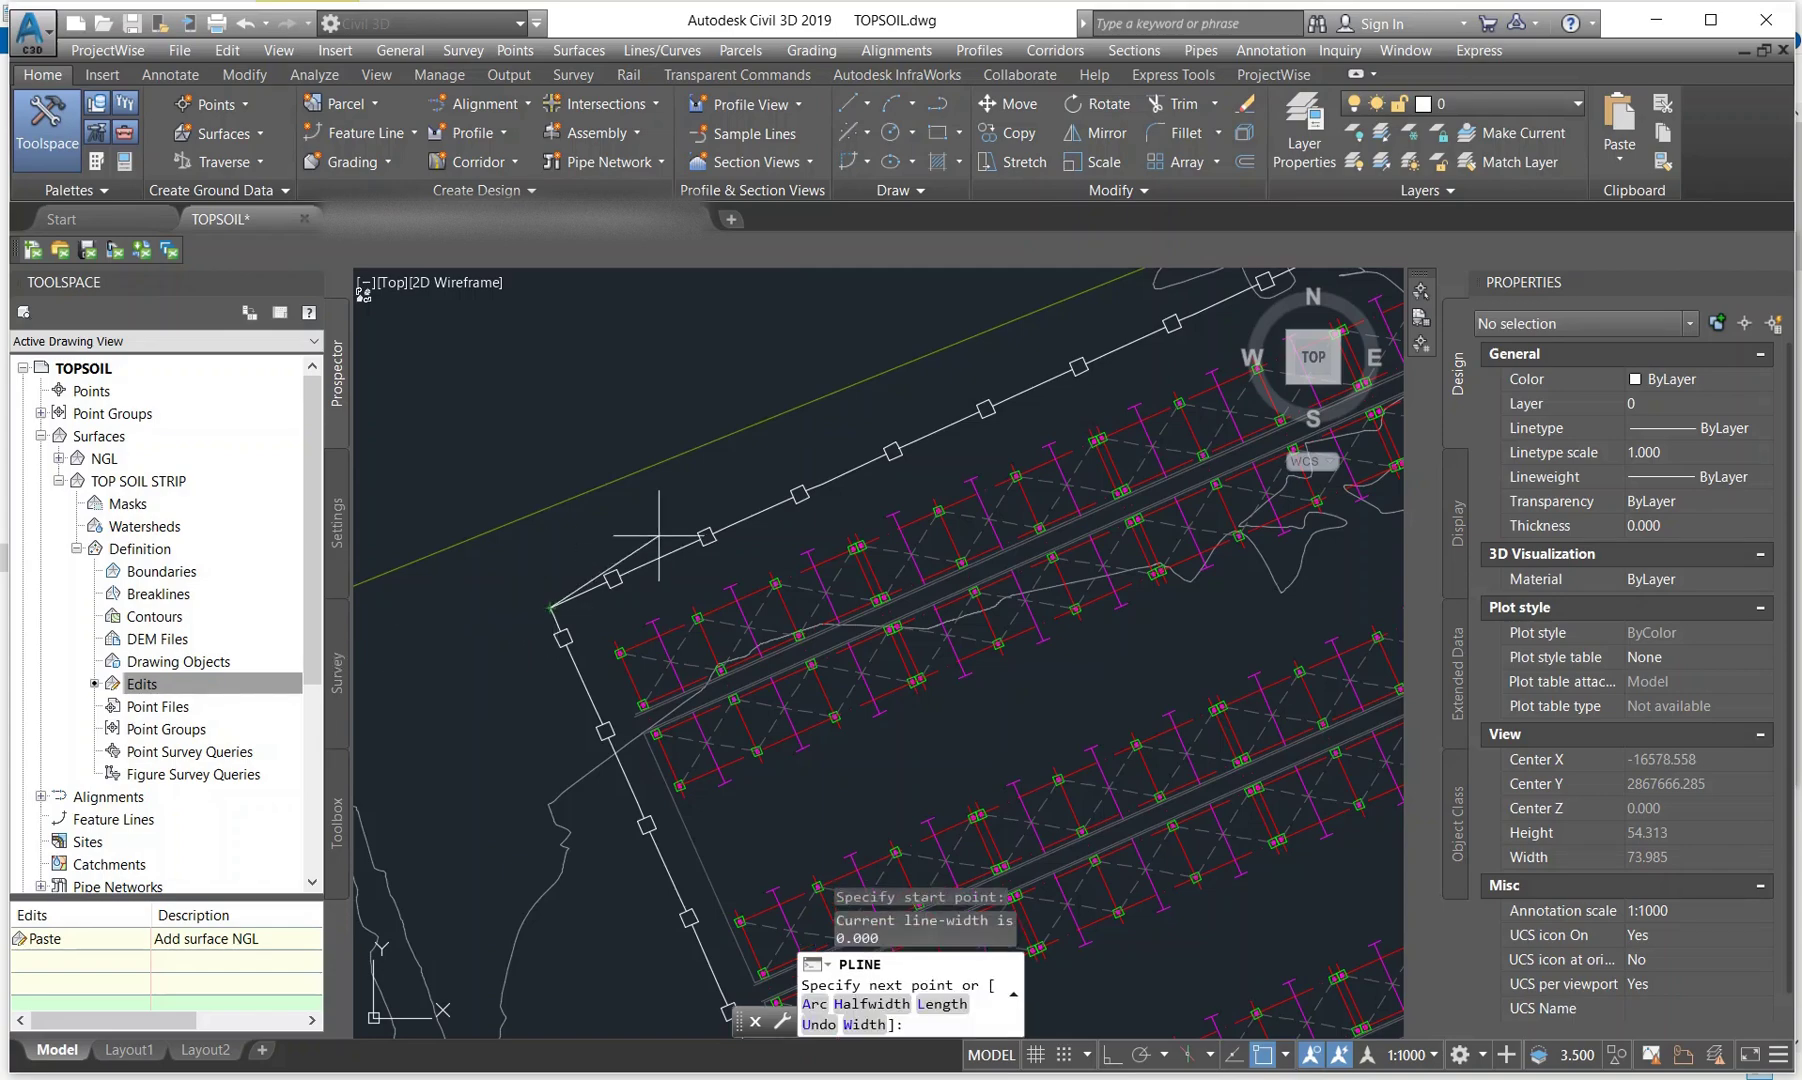
{"action": "scroll", "coordinate": [553, 606], "scroll_direction": "down", "scroll_amount": 3}
{"action": "middle_click_drag", "start_coordinate": [640, 420], "coordinate": [760, 497]}
{"action": "scroll", "coordinate": [925, 455], "scroll_direction": "up", "scroll_amount": 3}
{"action": "scroll", "coordinate": [925, 455], "scroll_direction": "down", "scroll_amount": 2}
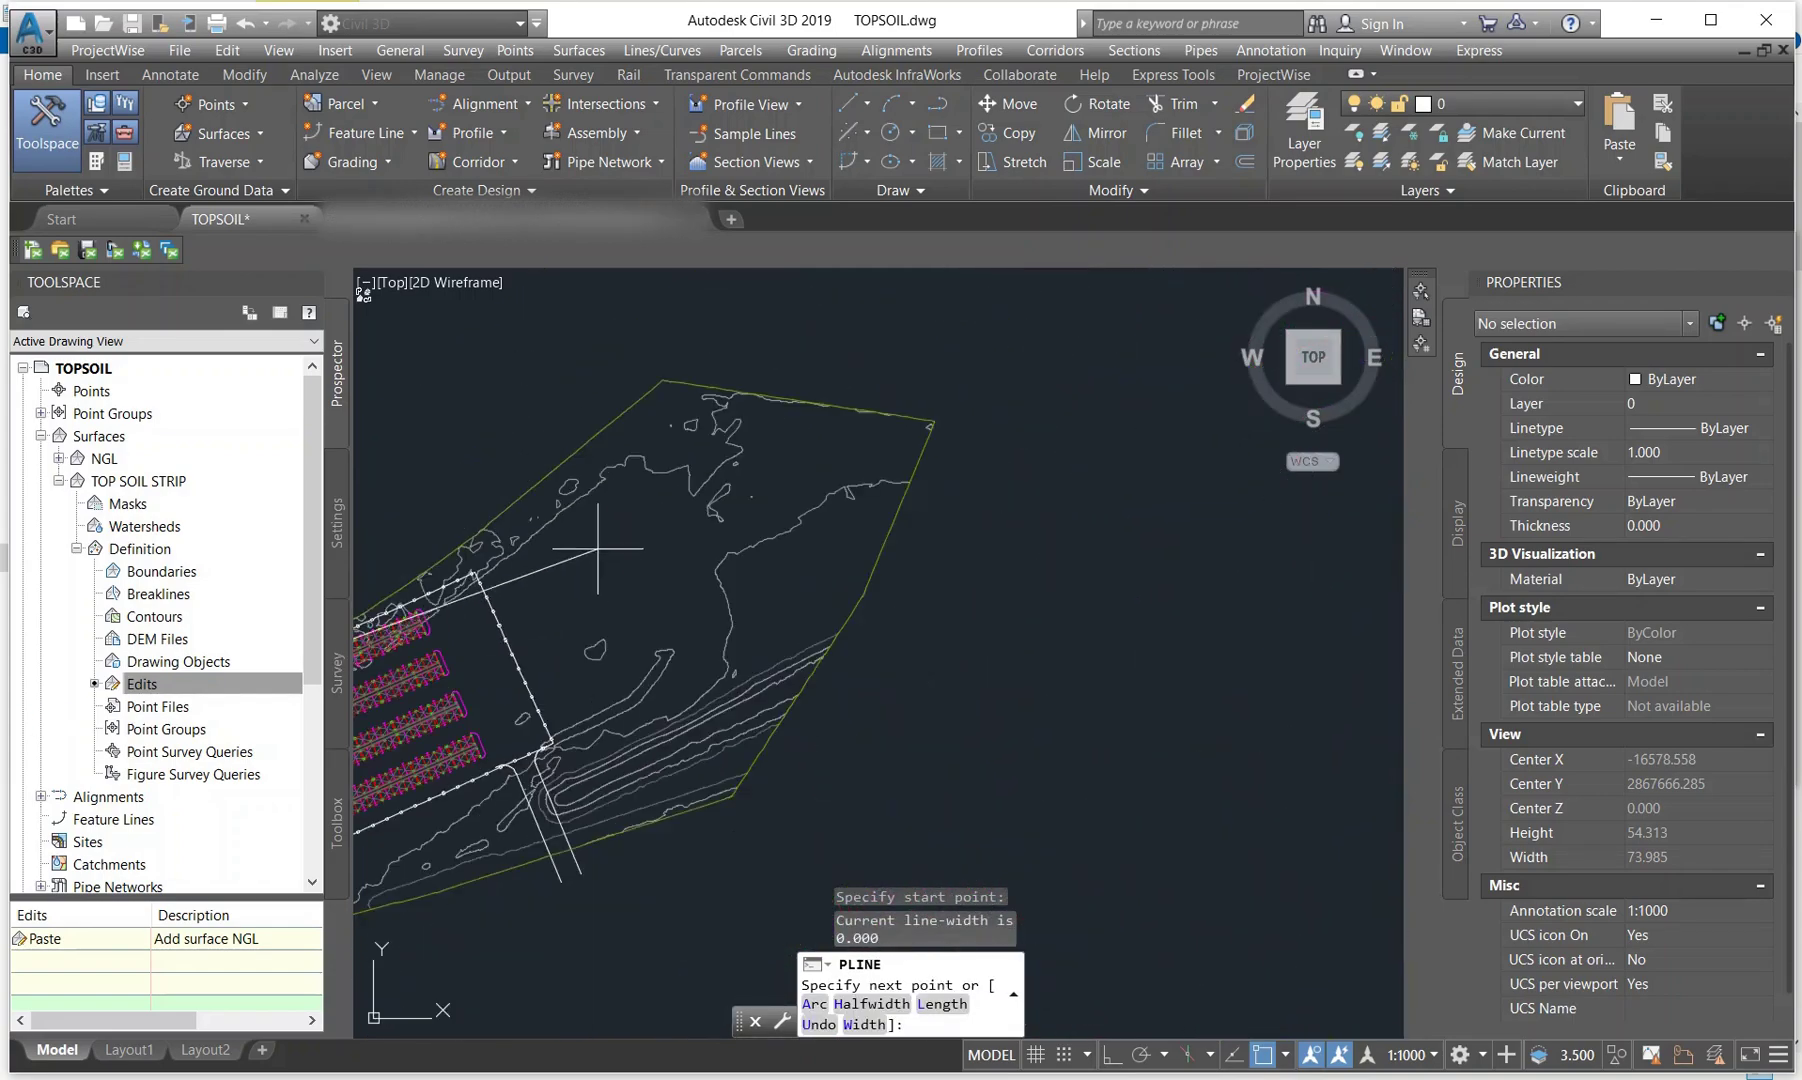
{"action": "scroll", "coordinate": [1010, 375], "scroll_direction": "up", "scroll_amount": 6}
{"action": "scroll", "coordinate": [918, 322], "scroll_direction": "down", "scroll_amount": 2}
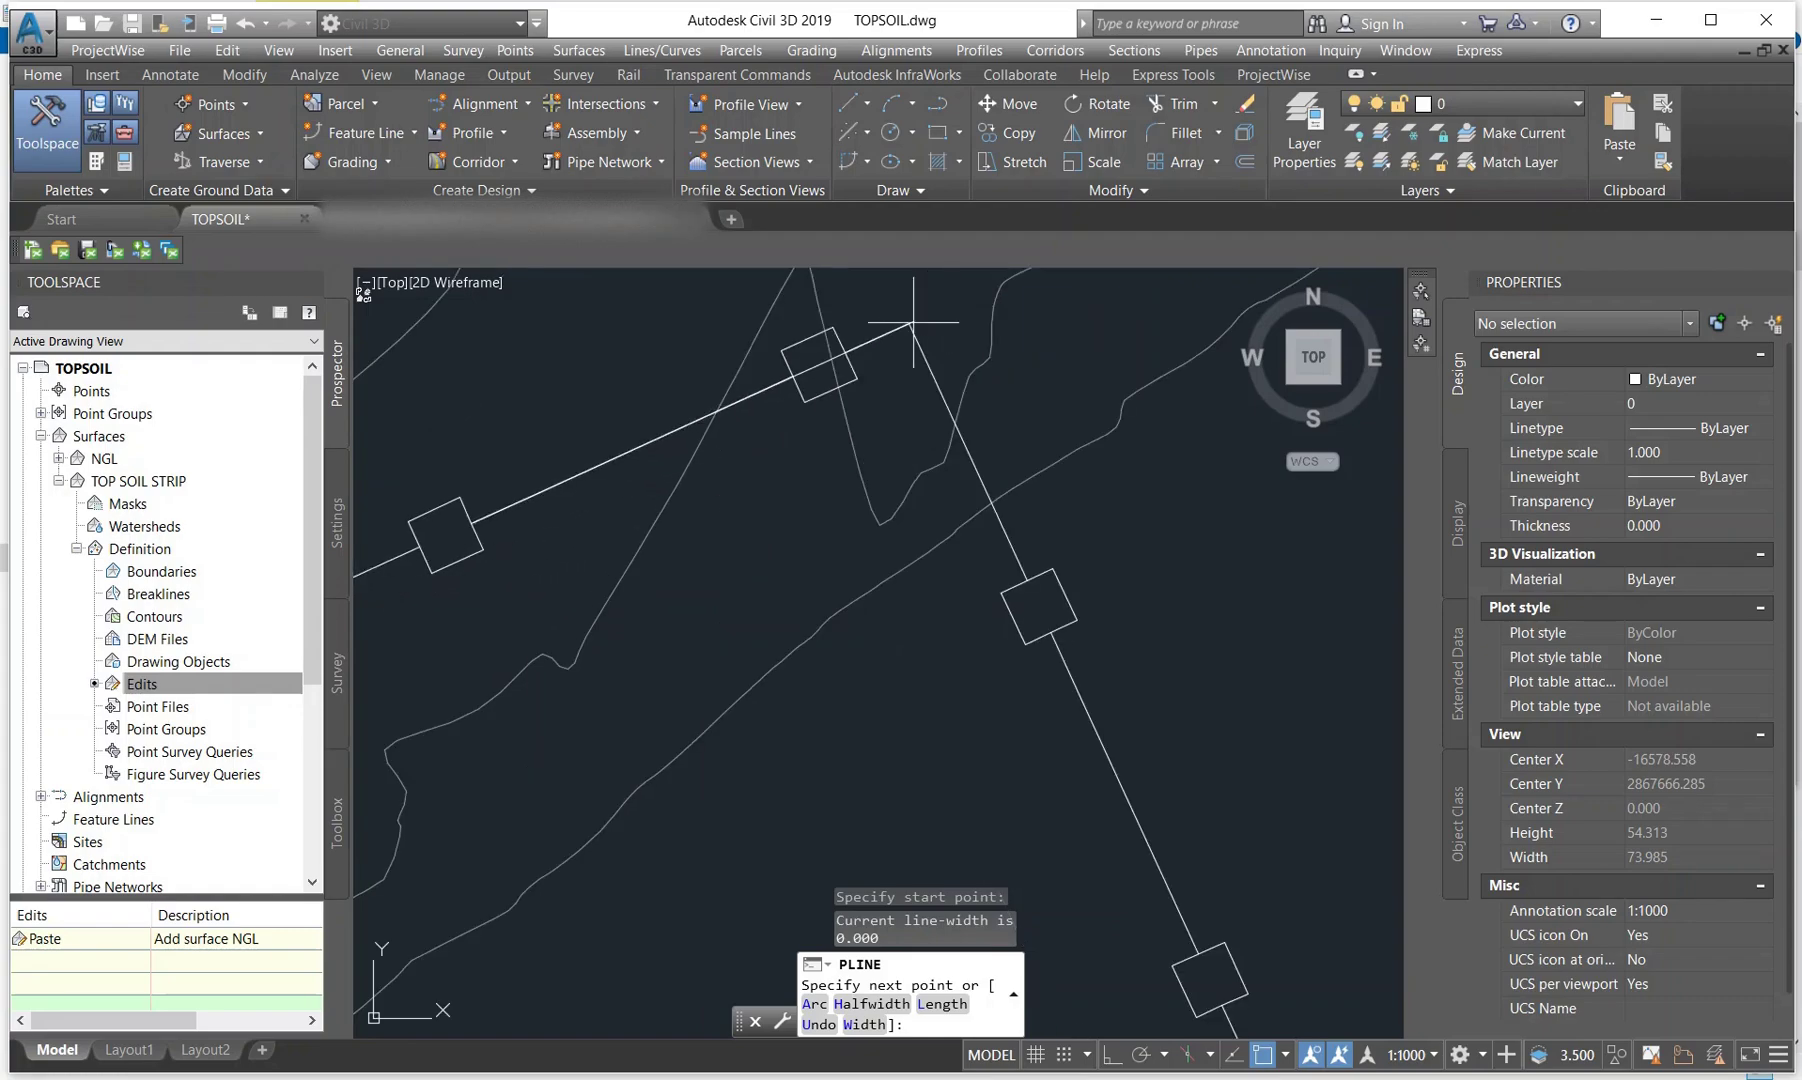
{"action": "left_click", "coordinate": [921, 322]}
{"action": "scroll", "coordinate": [921, 322], "scroll_direction": "down", "scroll_amount": 1}
{"action": "scroll", "coordinate": [950, 630], "scroll_direction": "down", "scroll_amount": 3}
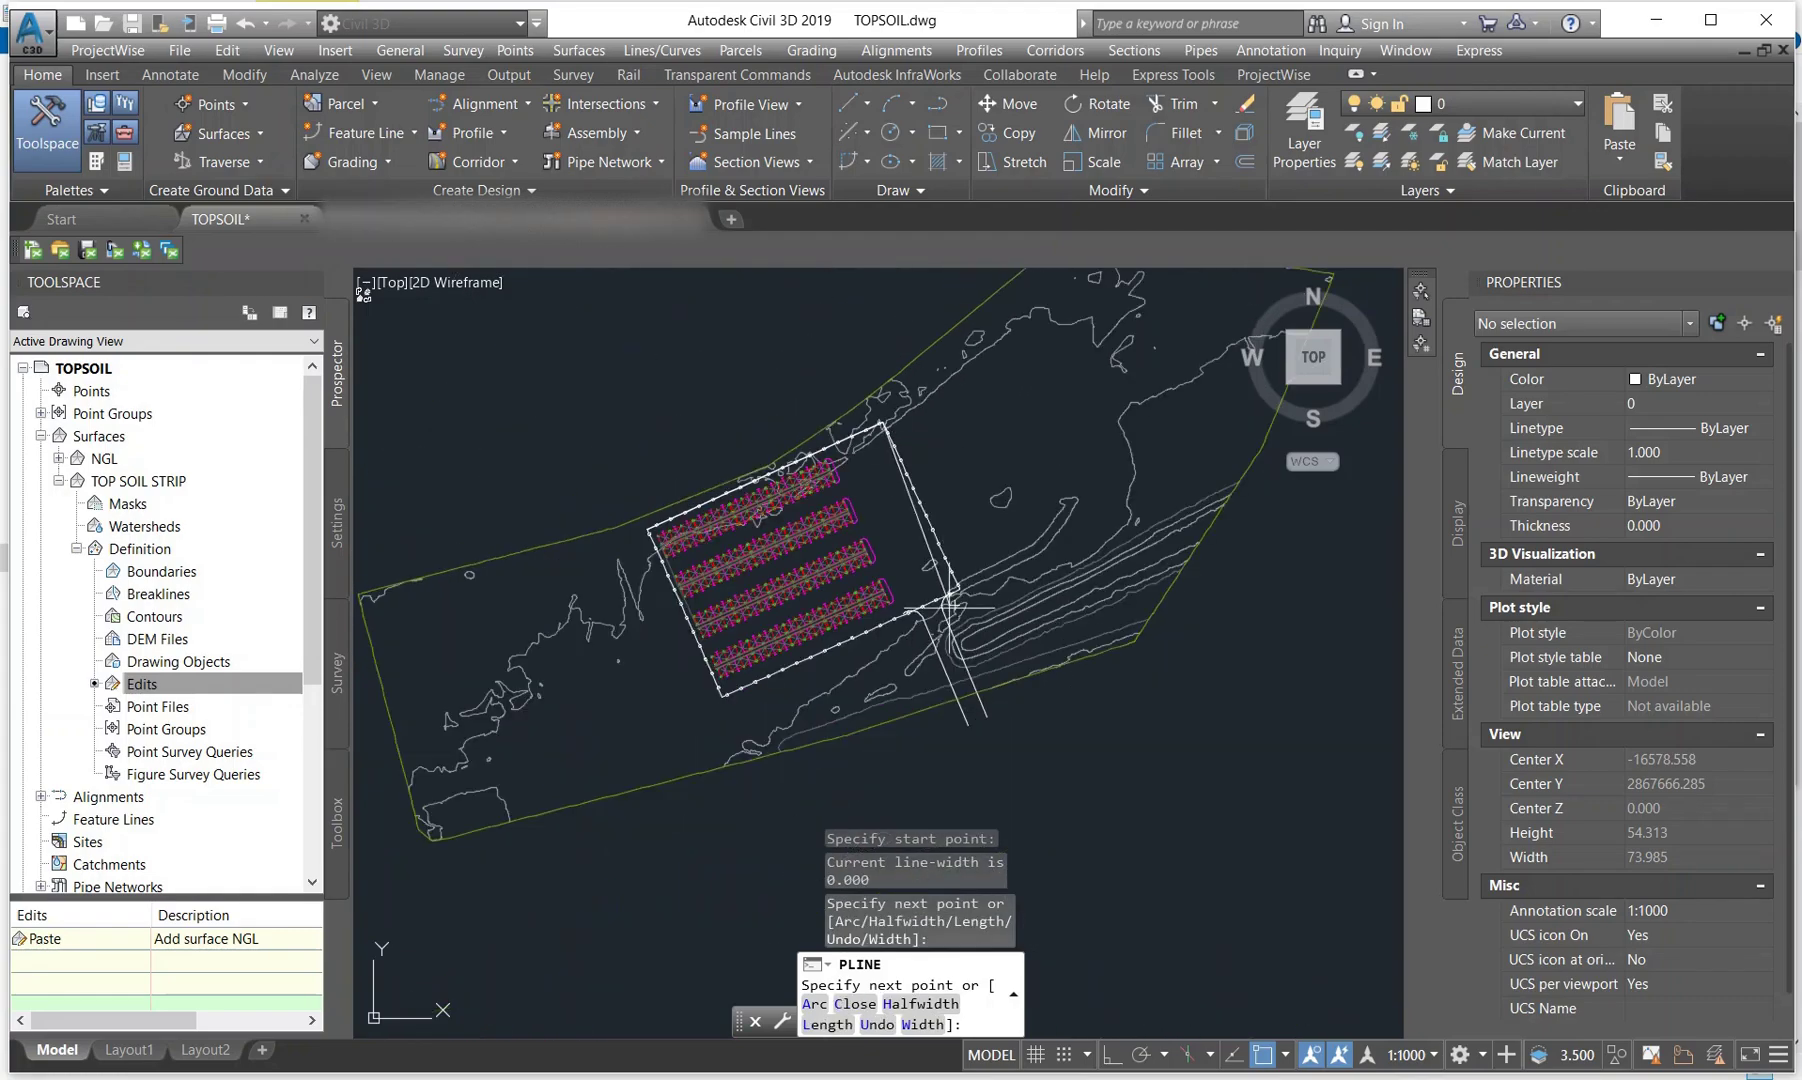
{"action": "scroll", "coordinate": [960, 580], "scroll_direction": "up", "scroll_amount": 4}
{"action": "left_click", "coordinate": [995, 498]}
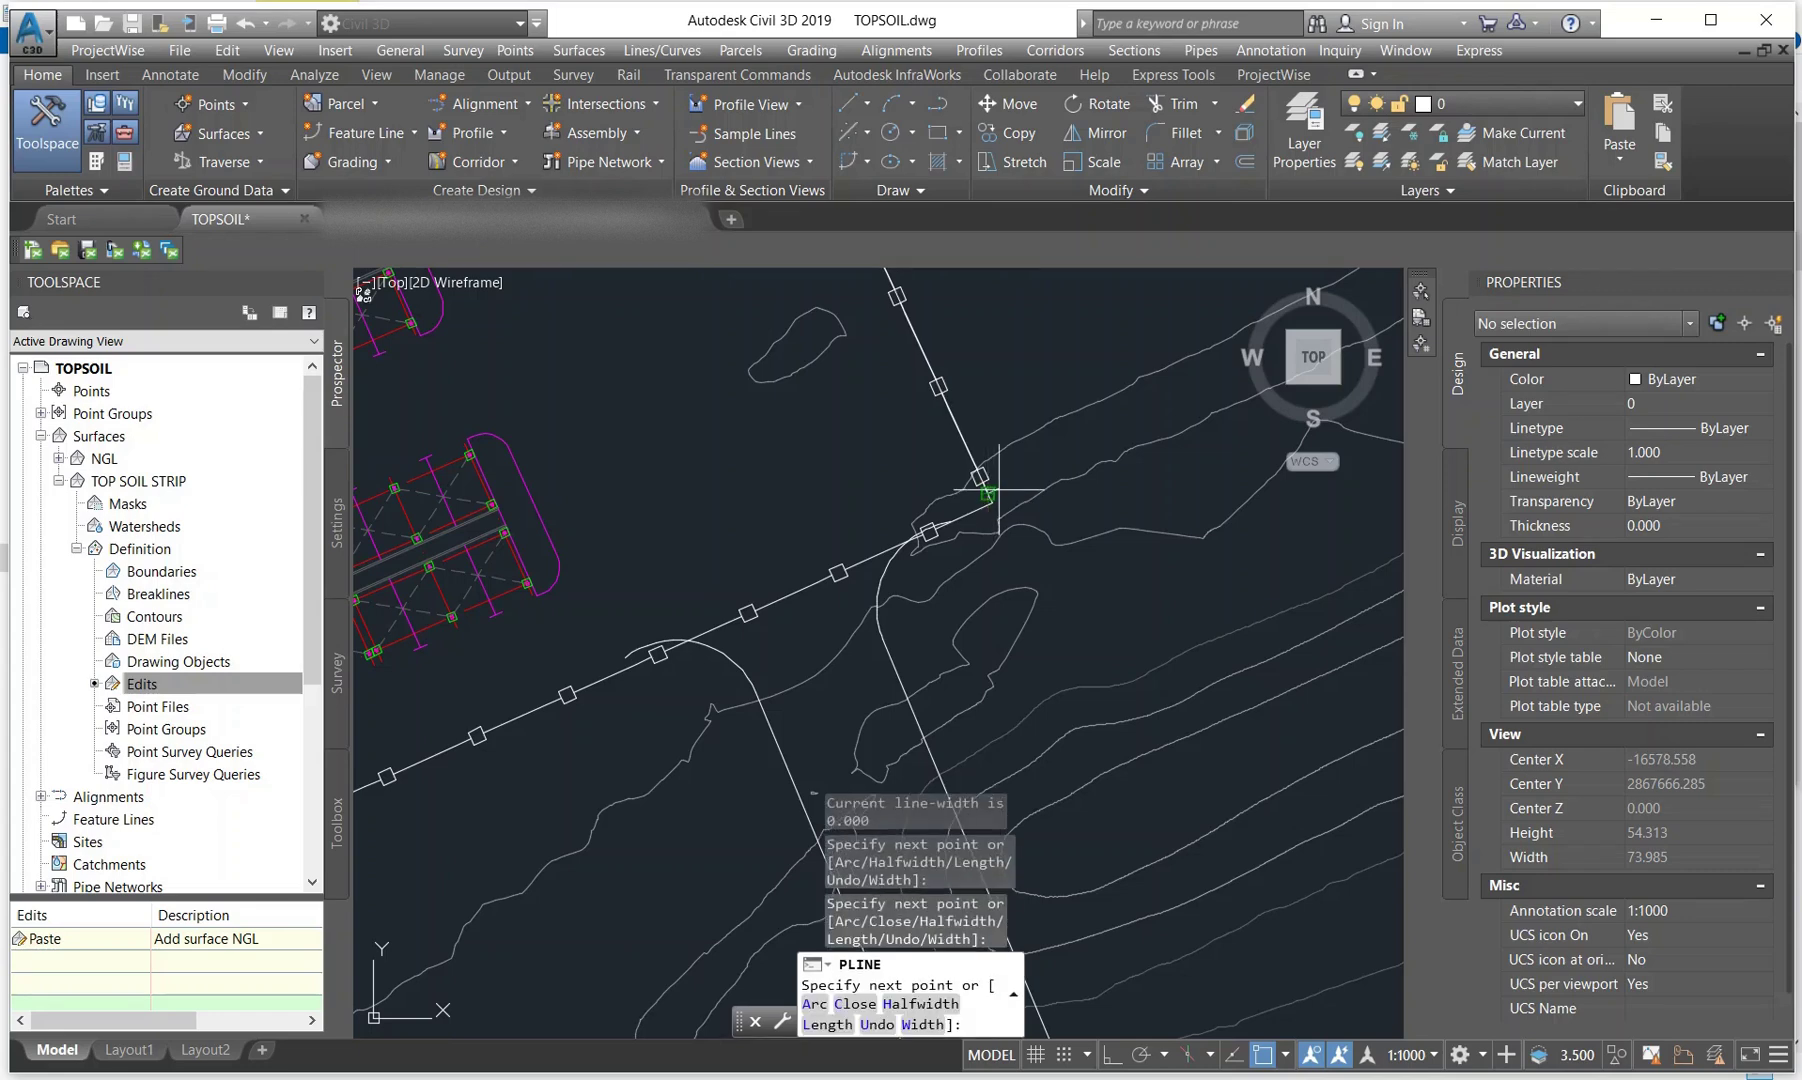
{"action": "scroll", "coordinate": [1000, 500], "scroll_direction": "down", "scroll_amount": 4}
{"action": "scroll", "coordinate": [1000, 480], "scroll_direction": "up", "scroll_amount": 4}
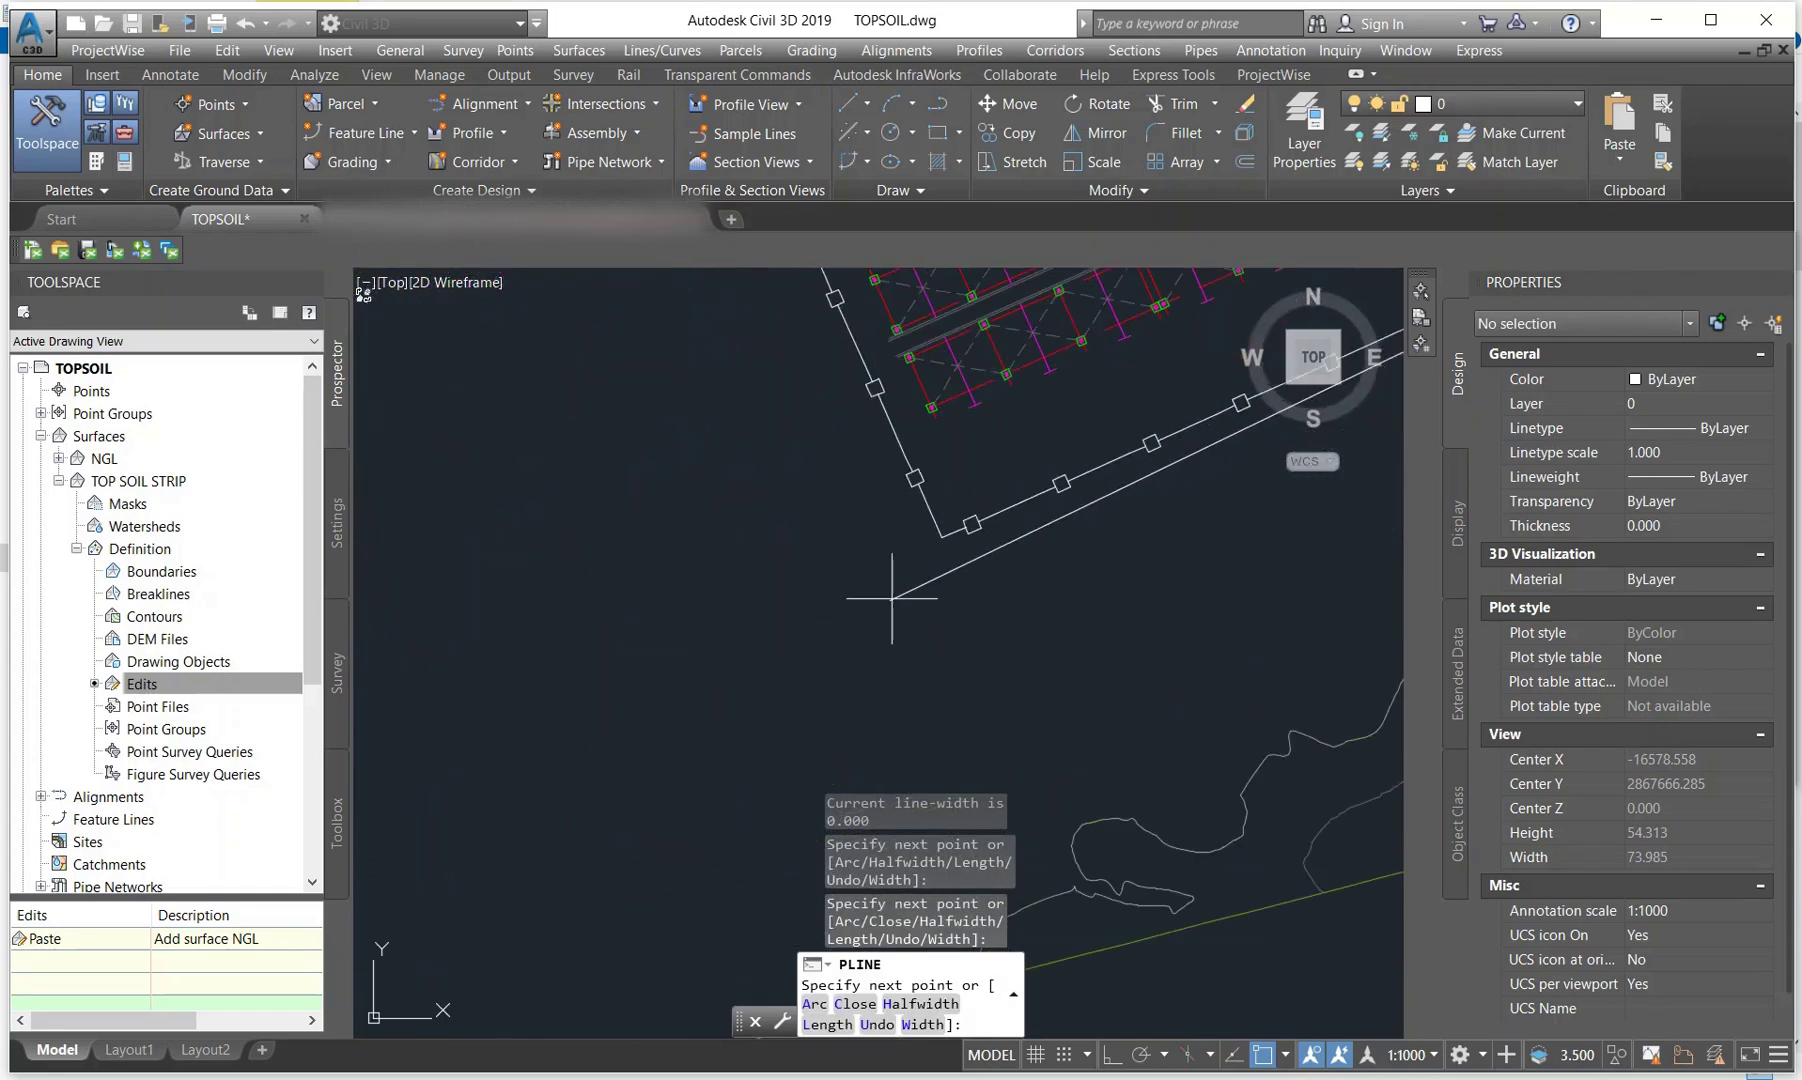
{"action": "left_click", "coordinate": [948, 534]}
{"action": "scroll", "coordinate": [830, 590], "scroll_direction": "down", "scroll_amount": 3}
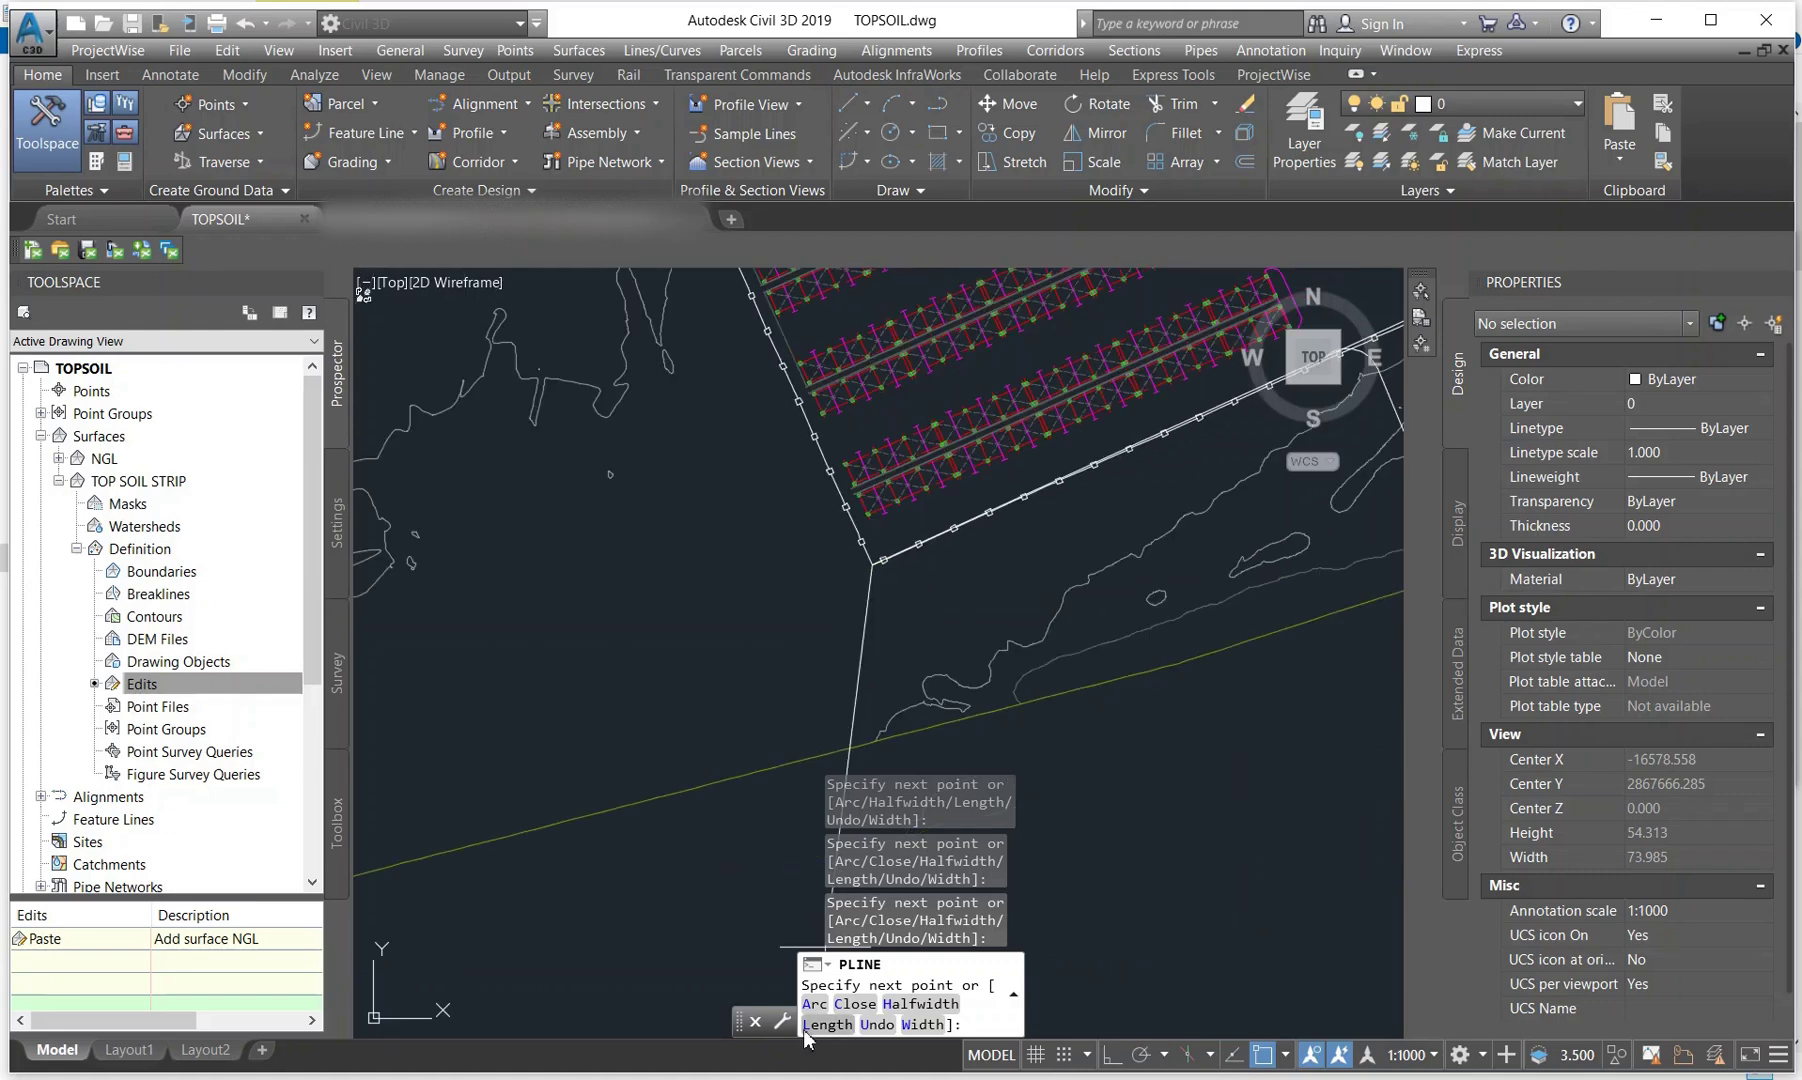
{"action": "left_click", "coordinate": [845, 1004]}
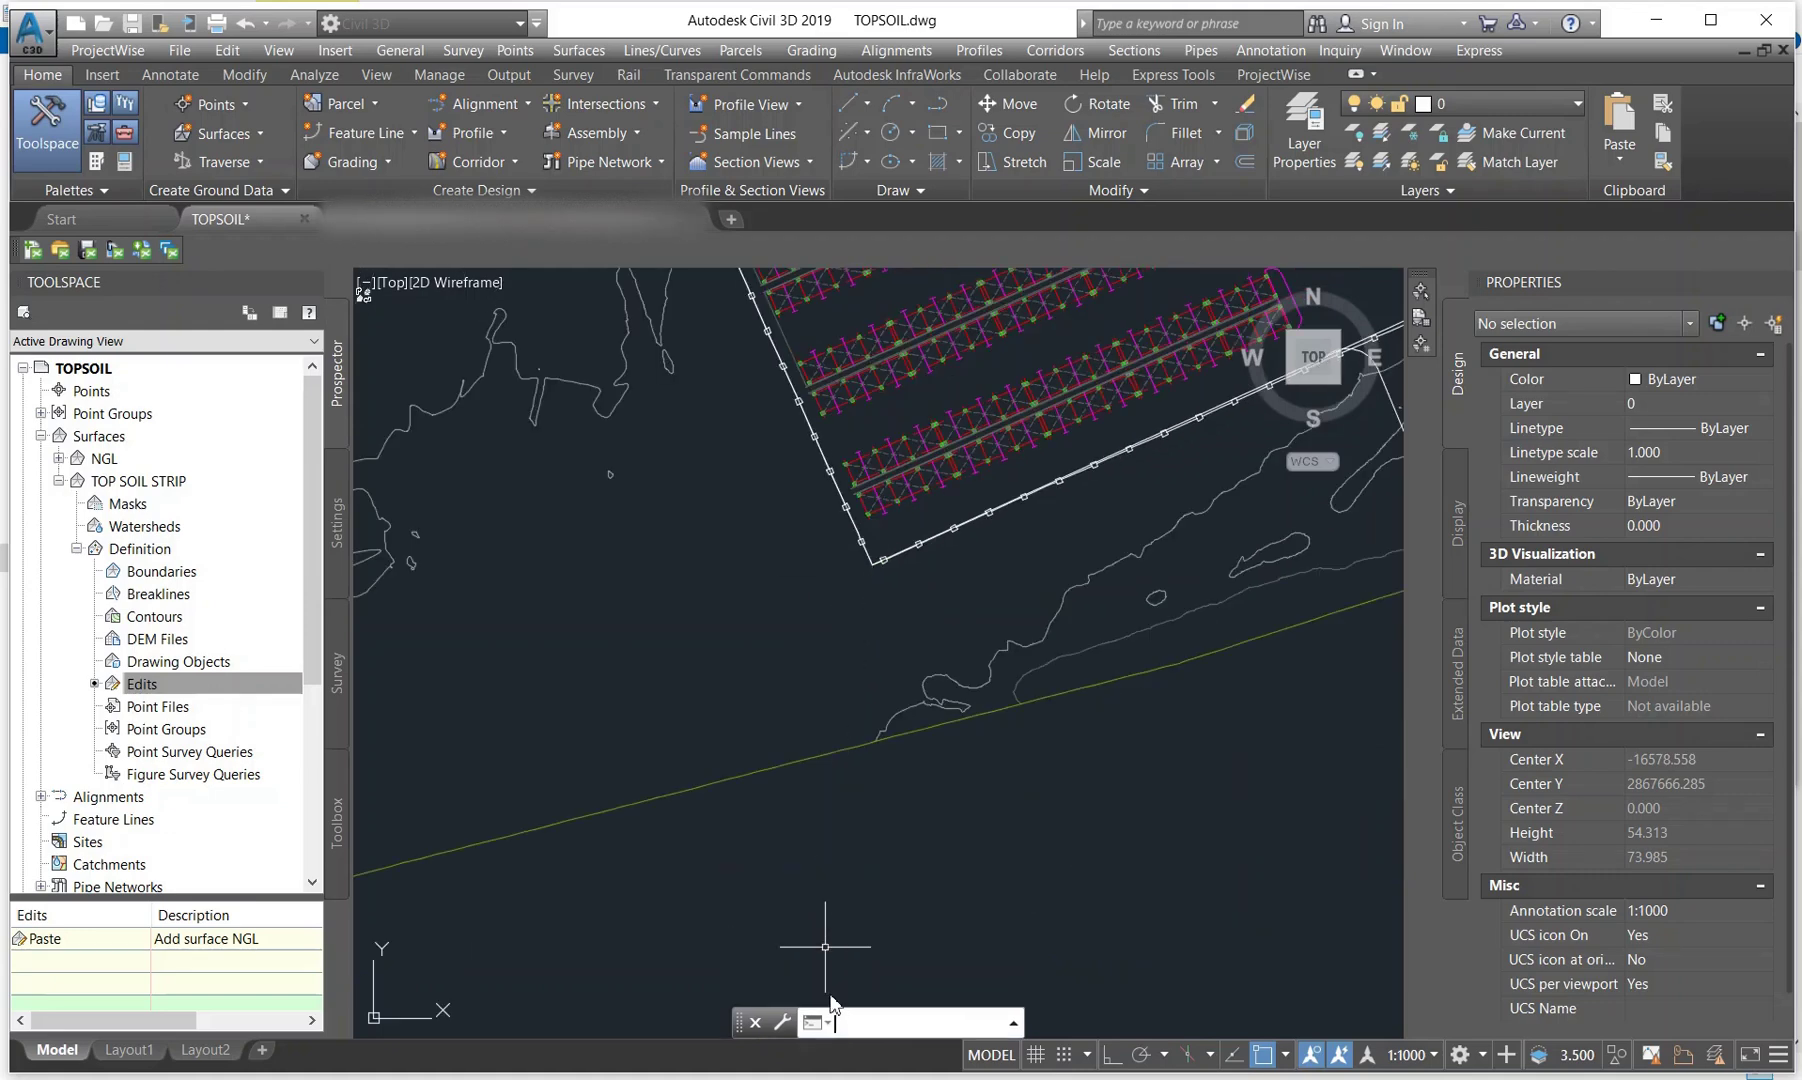
Grip-stretch one polyline corner slightly onto the outline, then deselect it
{"action": "scroll", "coordinate": [840, 800], "scroll_direction": "down", "scroll_amount": 3}
{"action": "scroll", "coordinate": [862, 606], "scroll_direction": "up", "scroll_amount": 6}
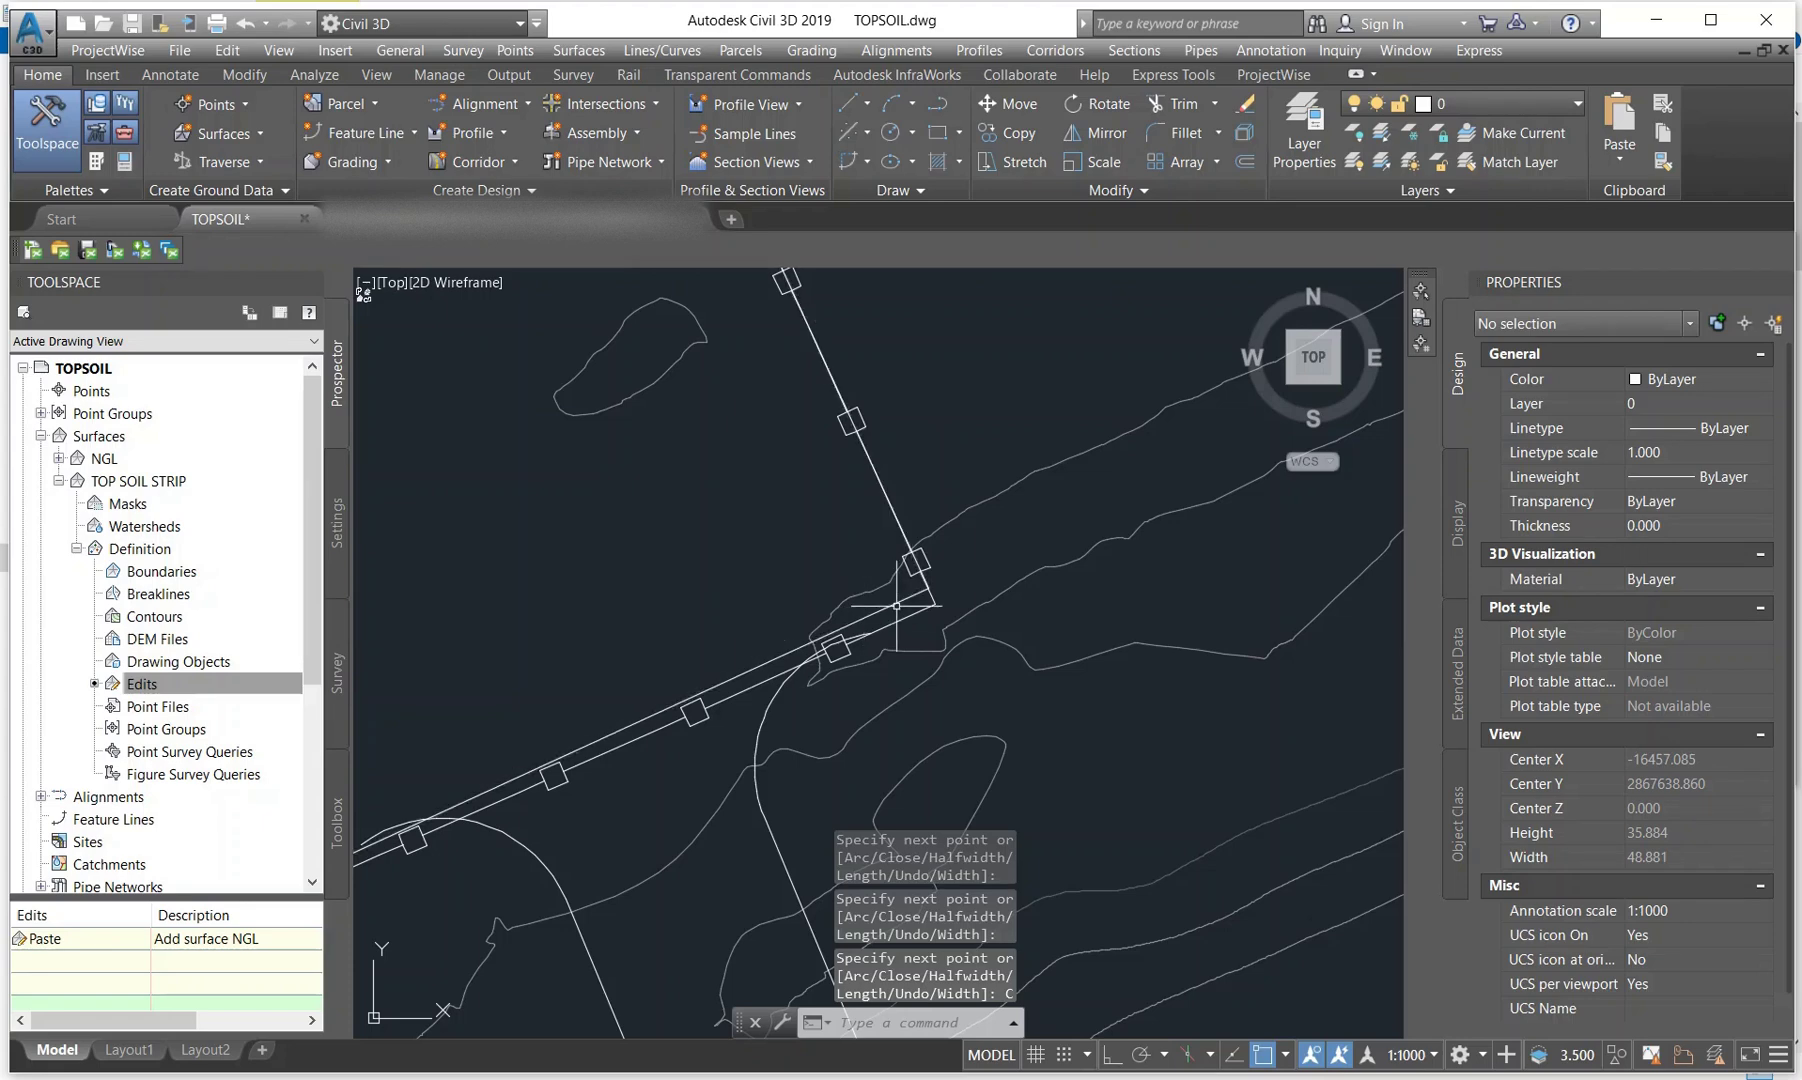
{"action": "left_click", "coordinate": [924, 594]}
{"action": "left_click", "coordinate": [928, 589]}
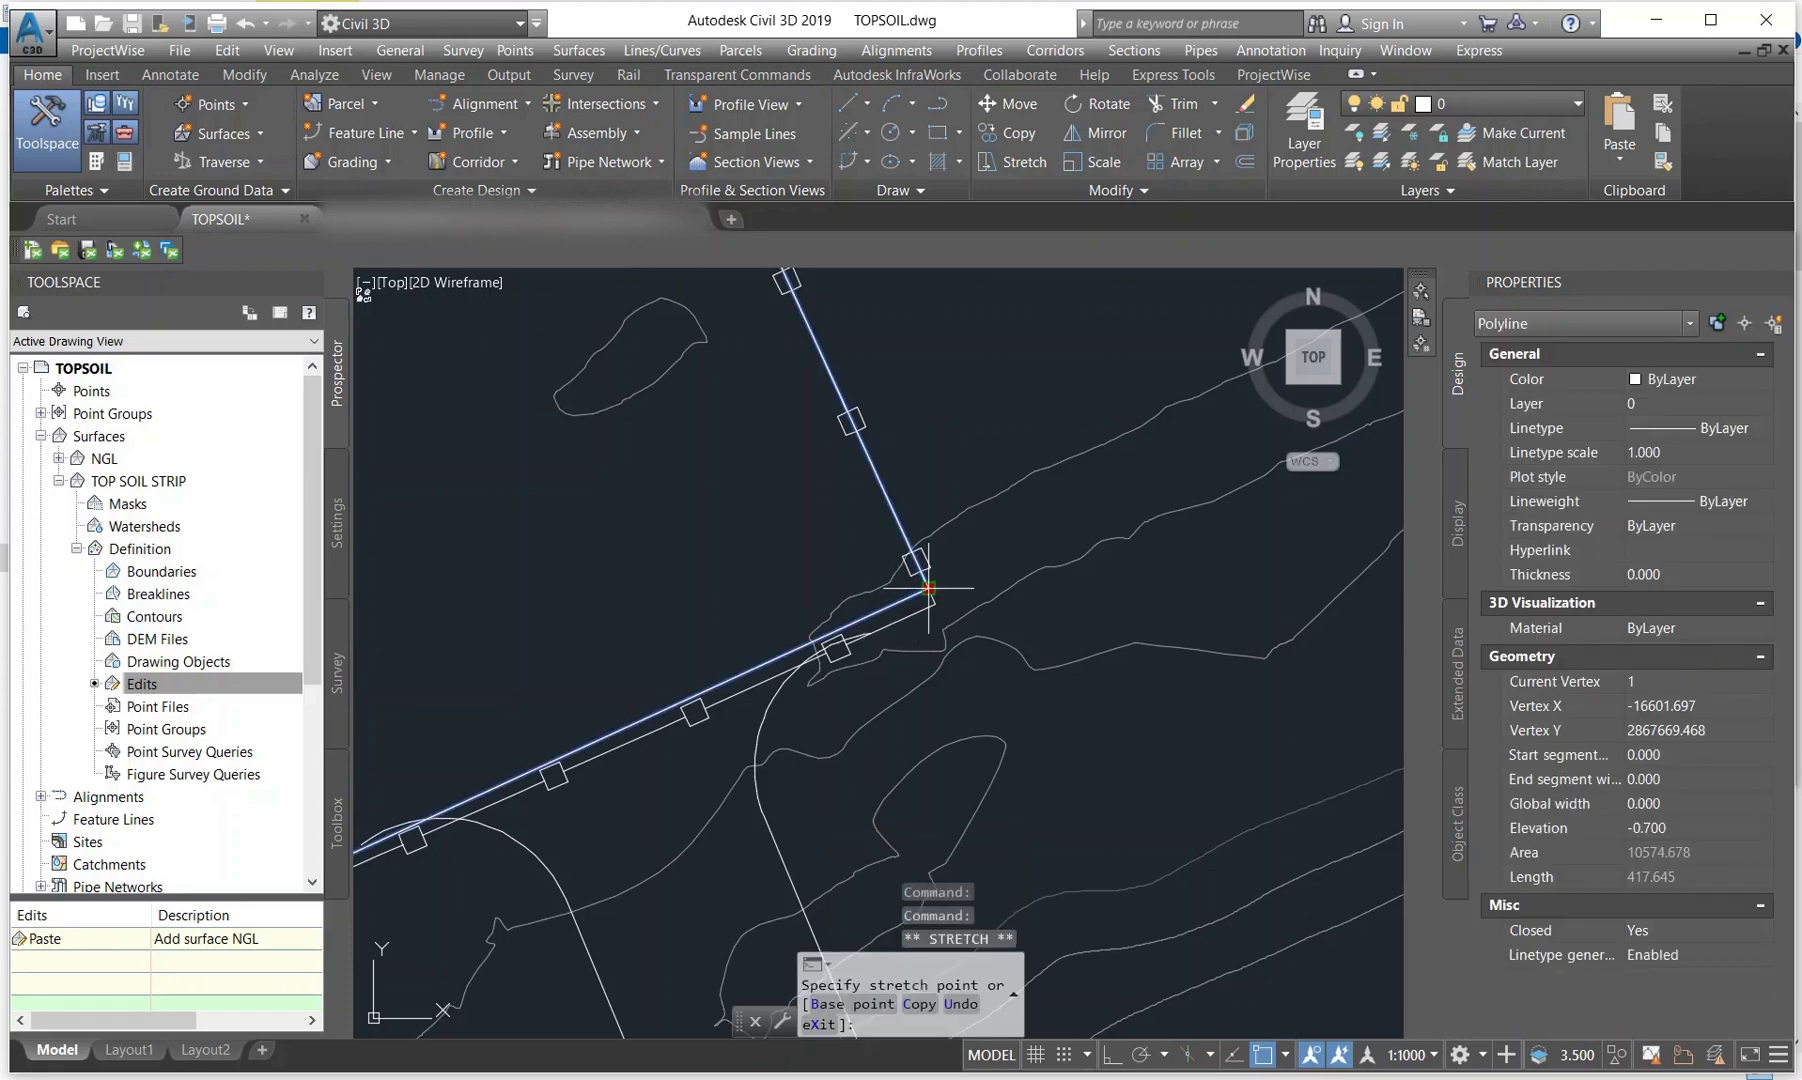
{"action": "left_click", "coordinate": [935, 604]}
{"action": "left_click", "coordinate": [935, 604]}
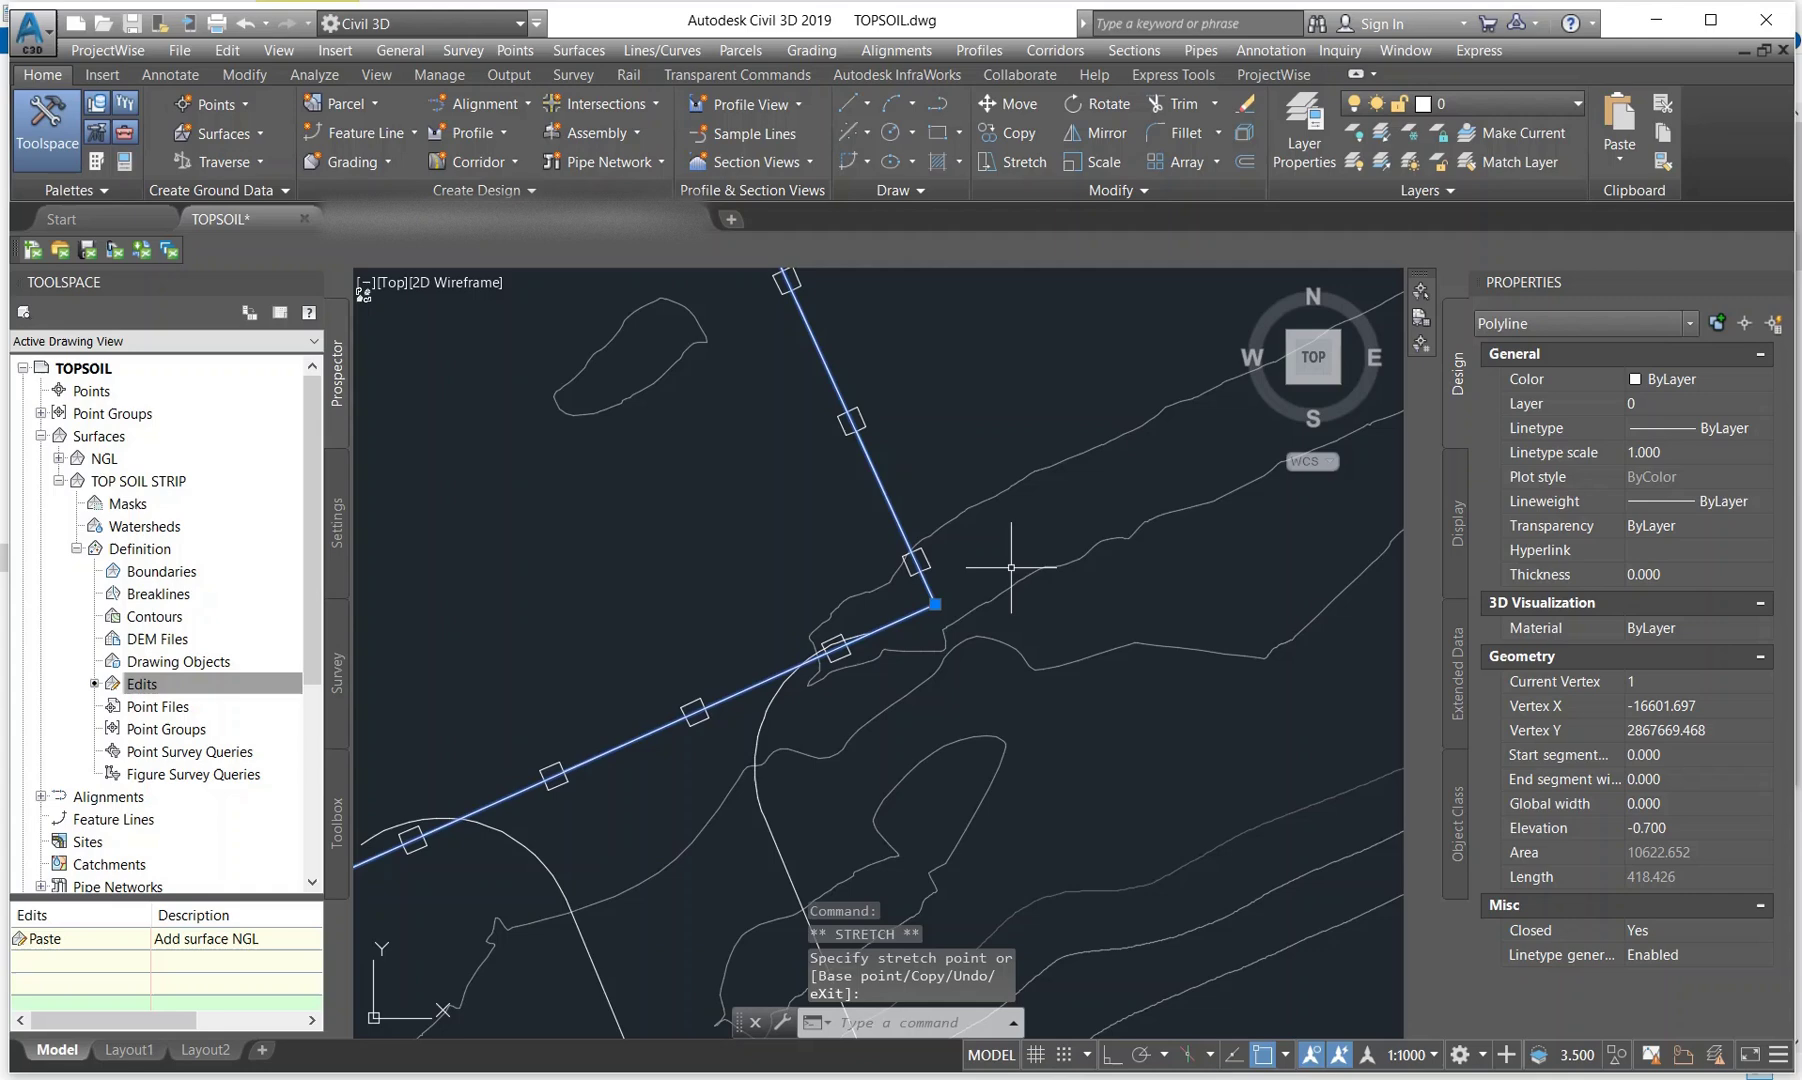
{"action": "key", "text": "Escape"}
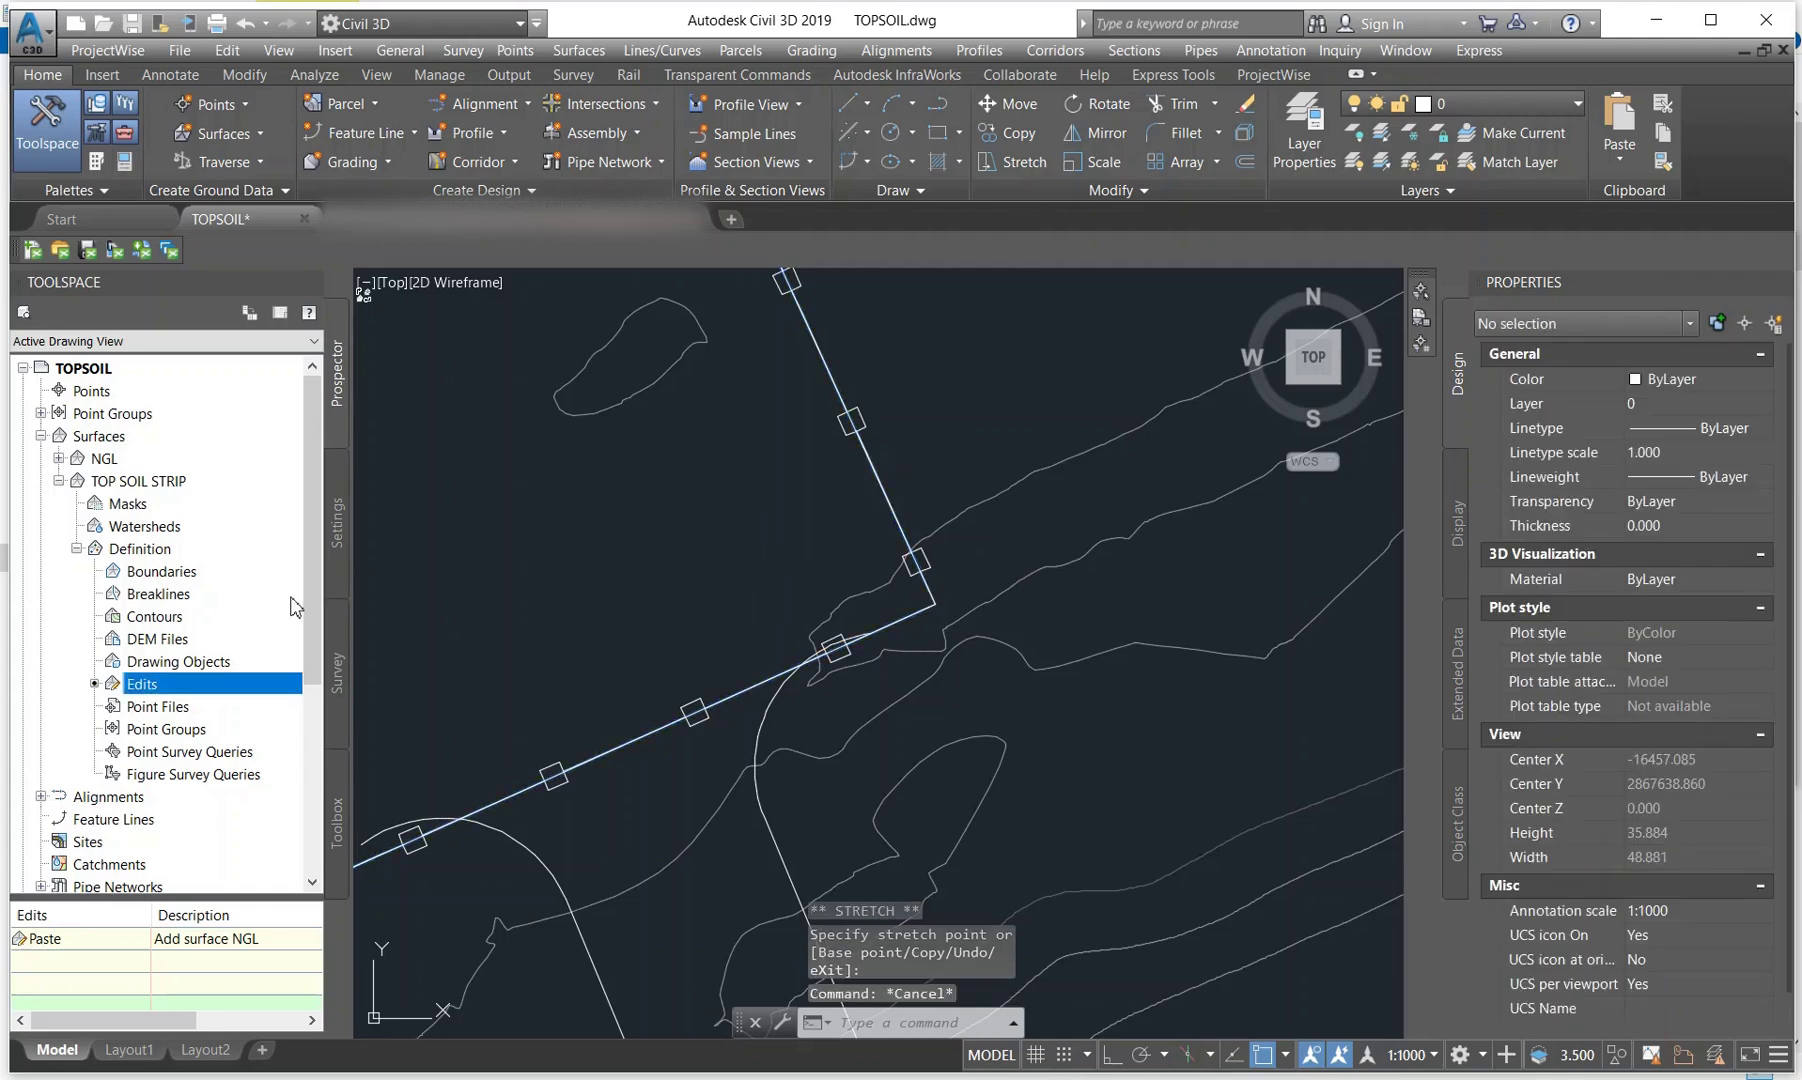
Add the closed polyline to TOP SOIL STRIP as outer boundary Boundary1
{"action": "right_click", "coordinate": [181, 580]}
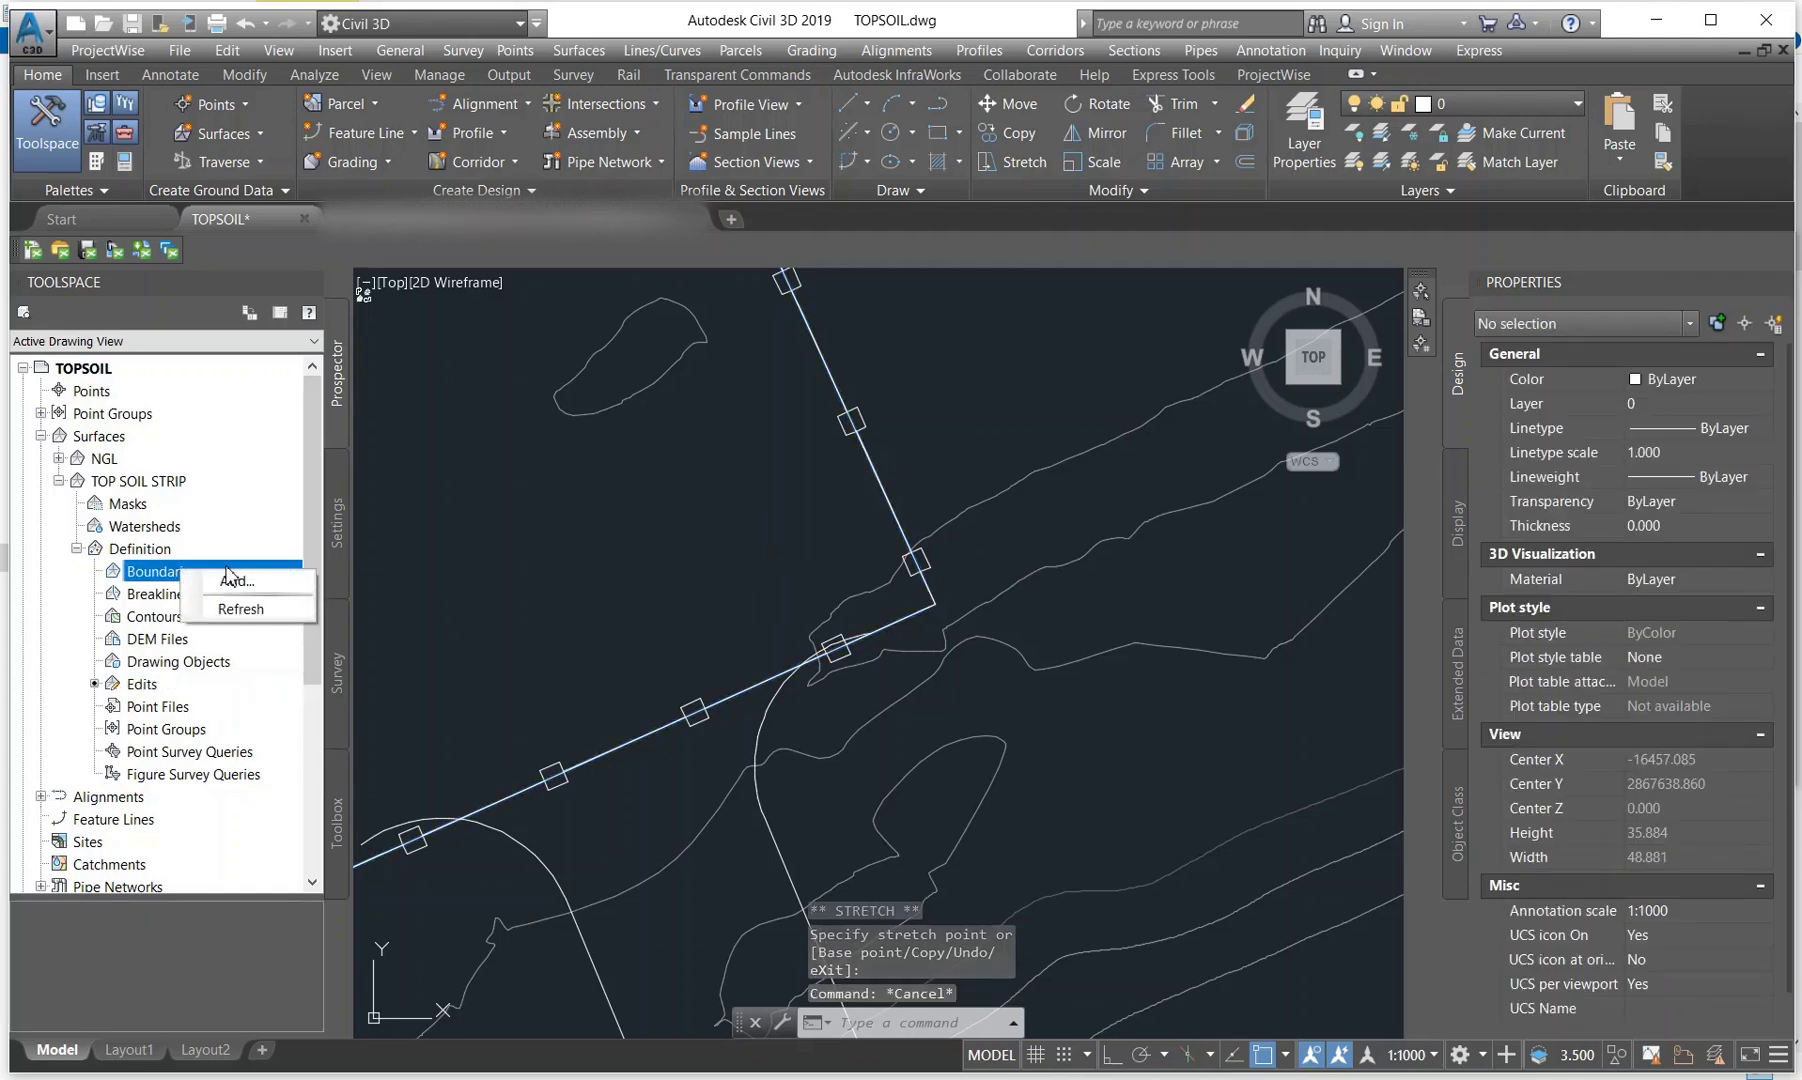
{"action": "left_click", "coordinate": [242, 585]}
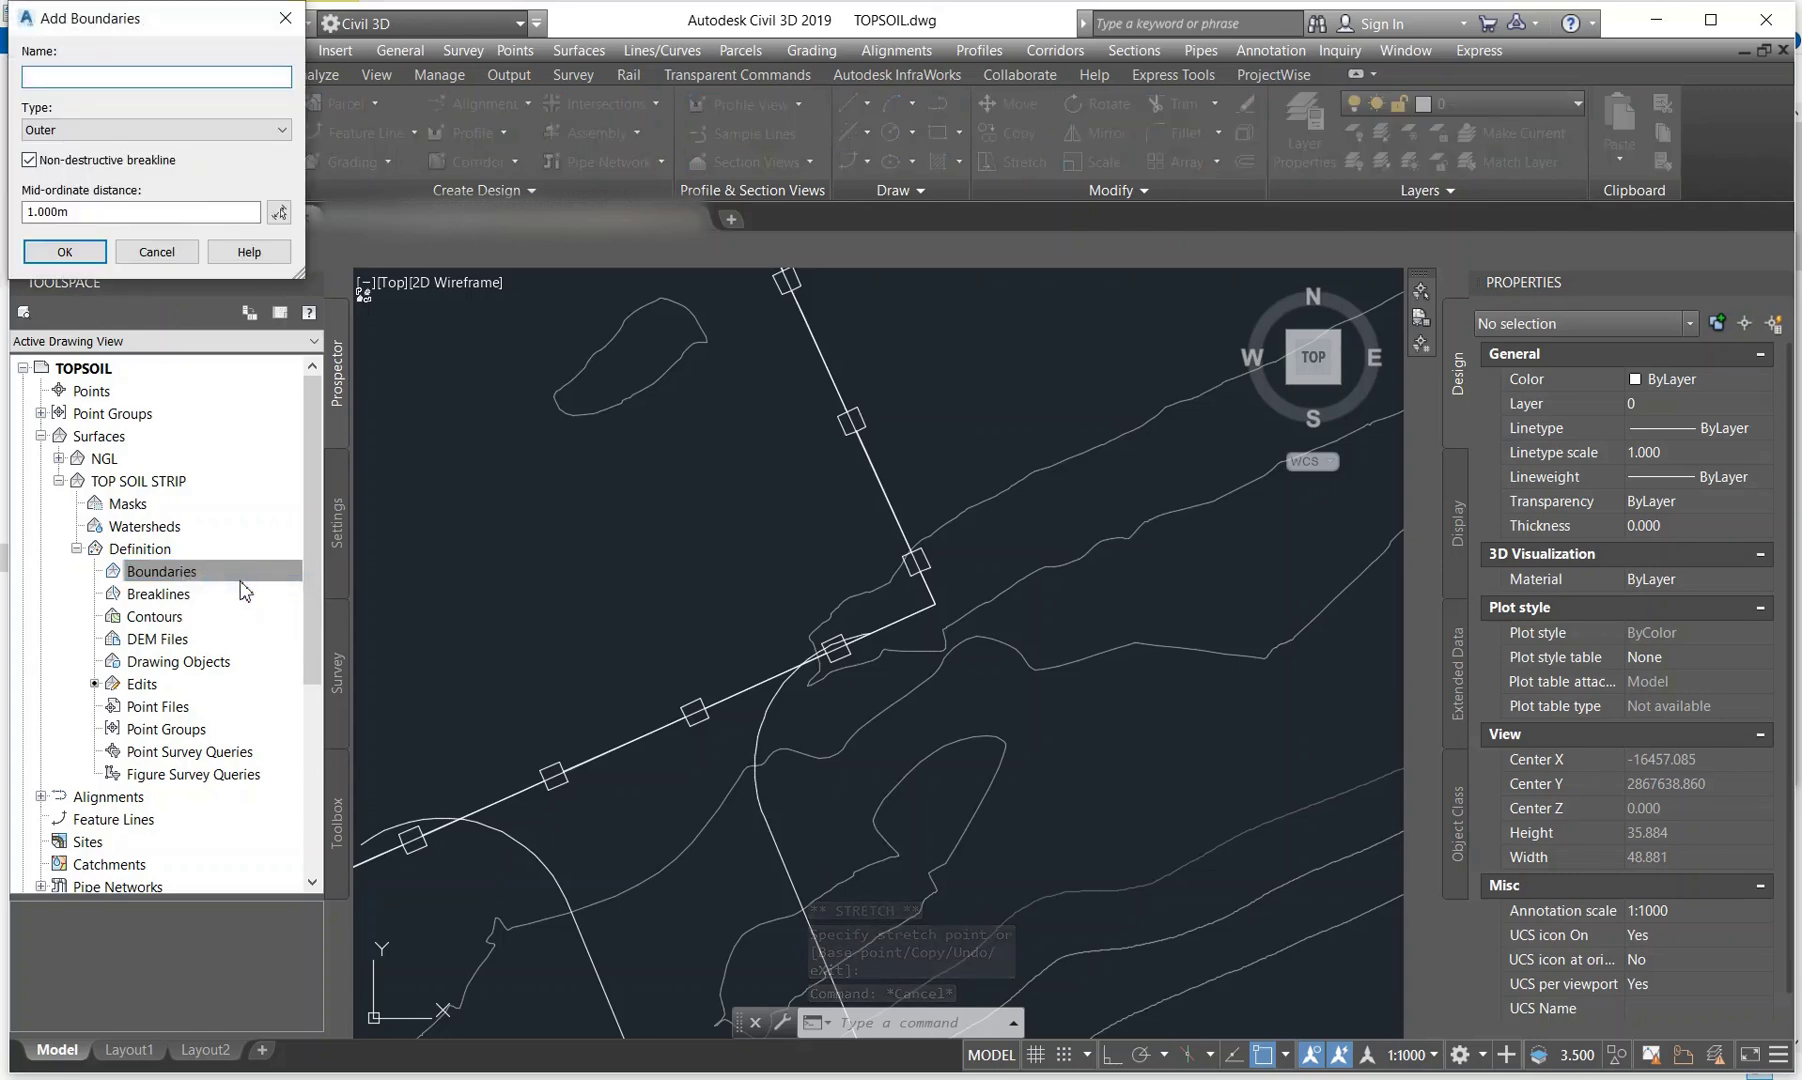
{"action": "left_click", "coordinate": [168, 132]}
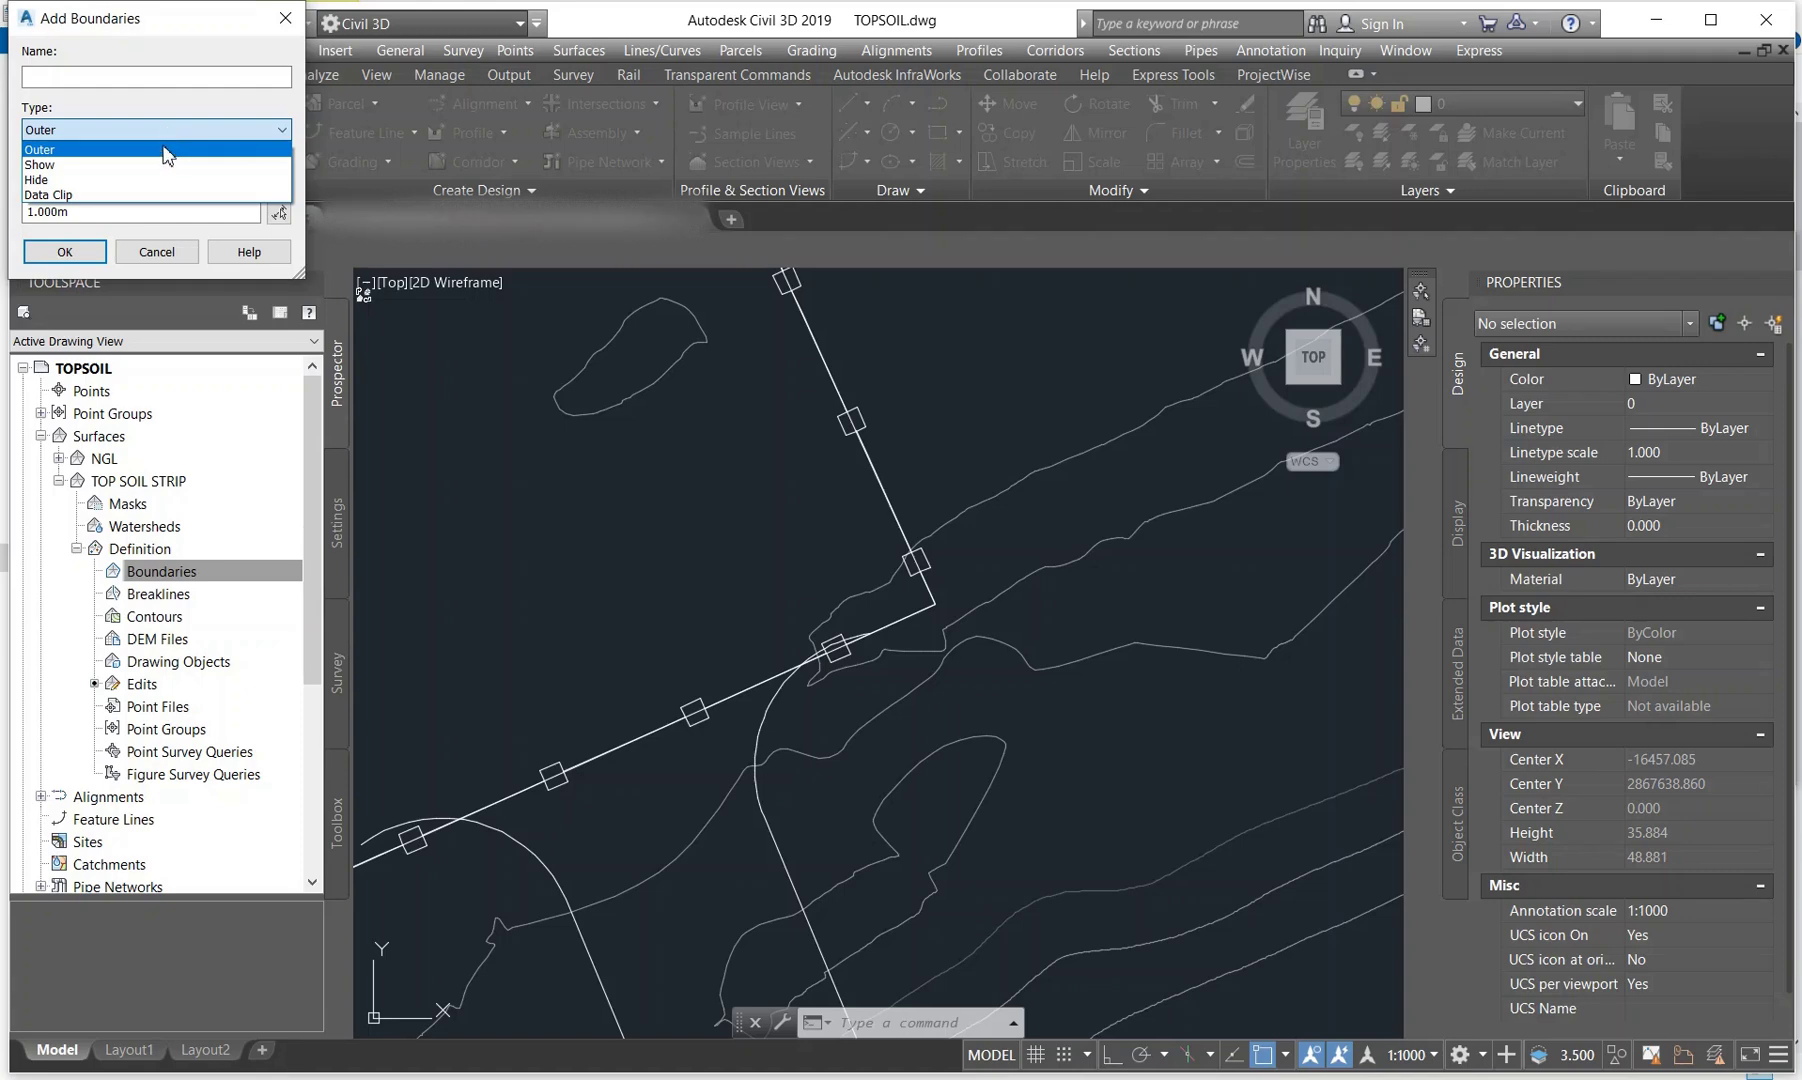
{"action": "left_click", "coordinate": [167, 150]}
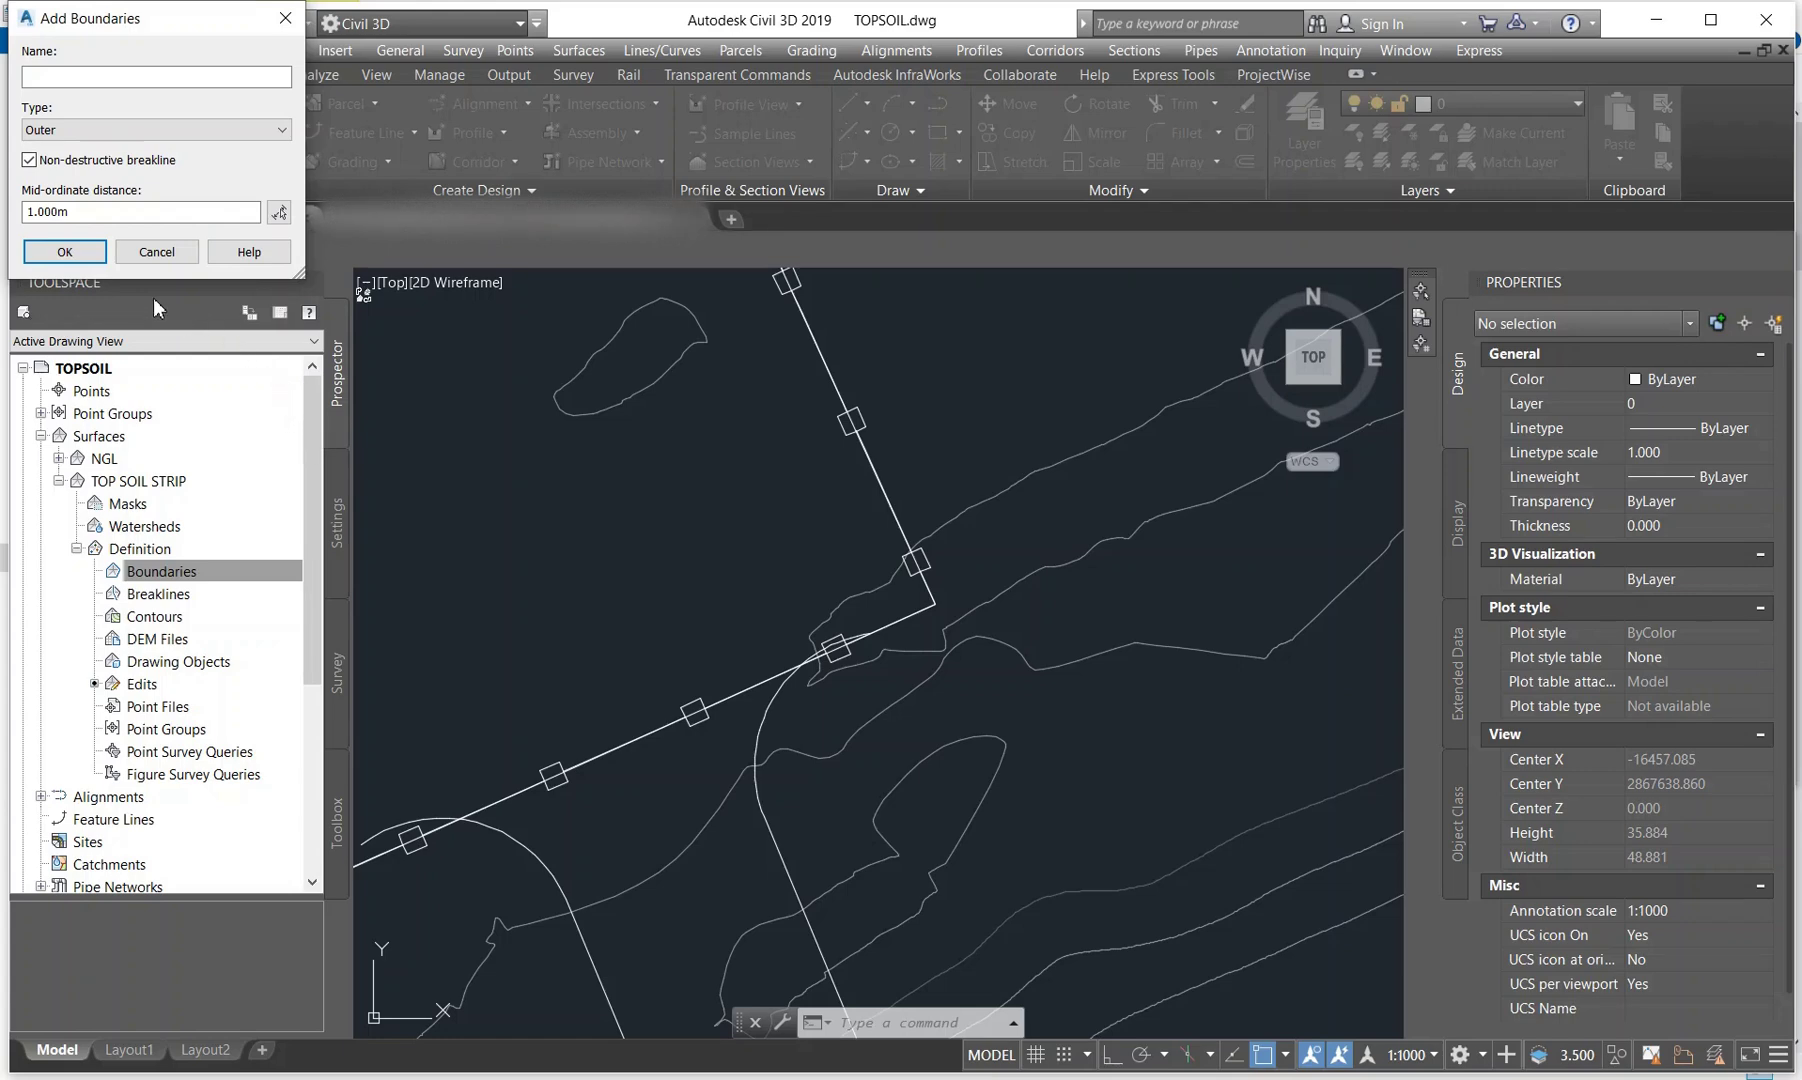
{"action": "left_click", "coordinate": [64, 252]}
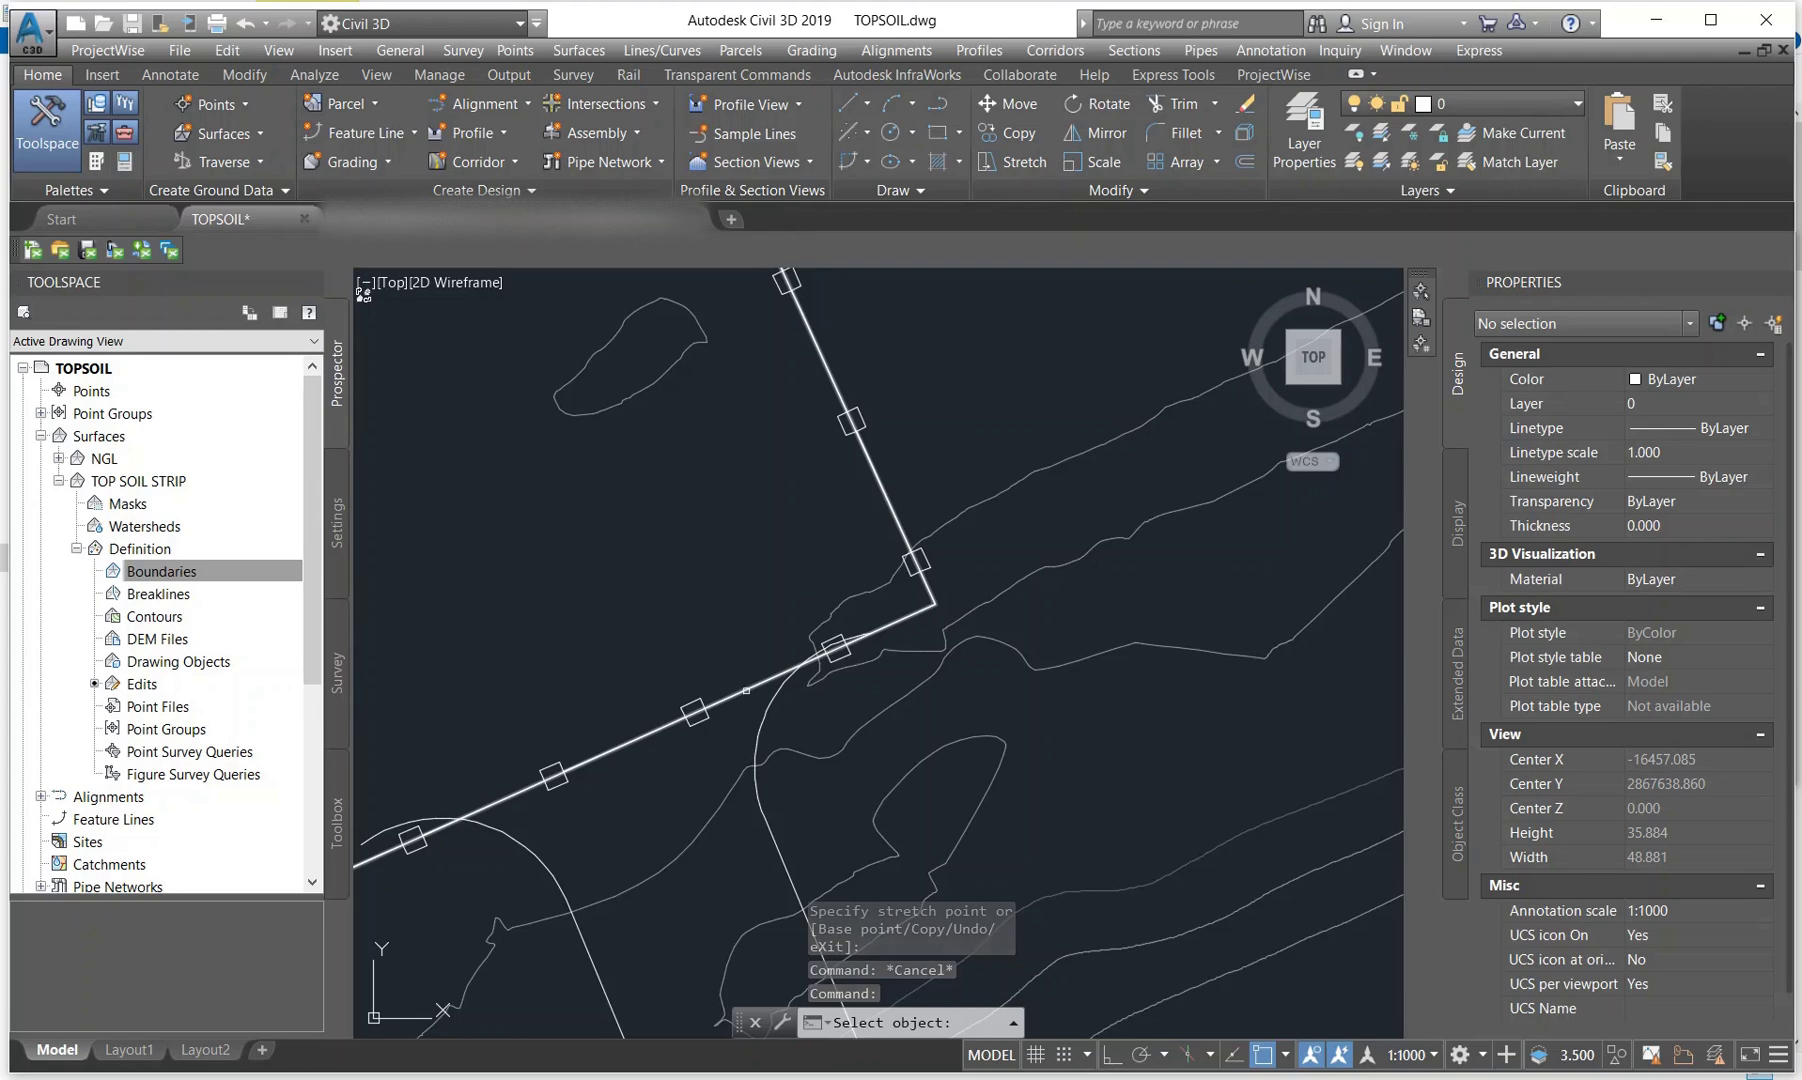
{"action": "left_click", "coordinate": [746, 690]}
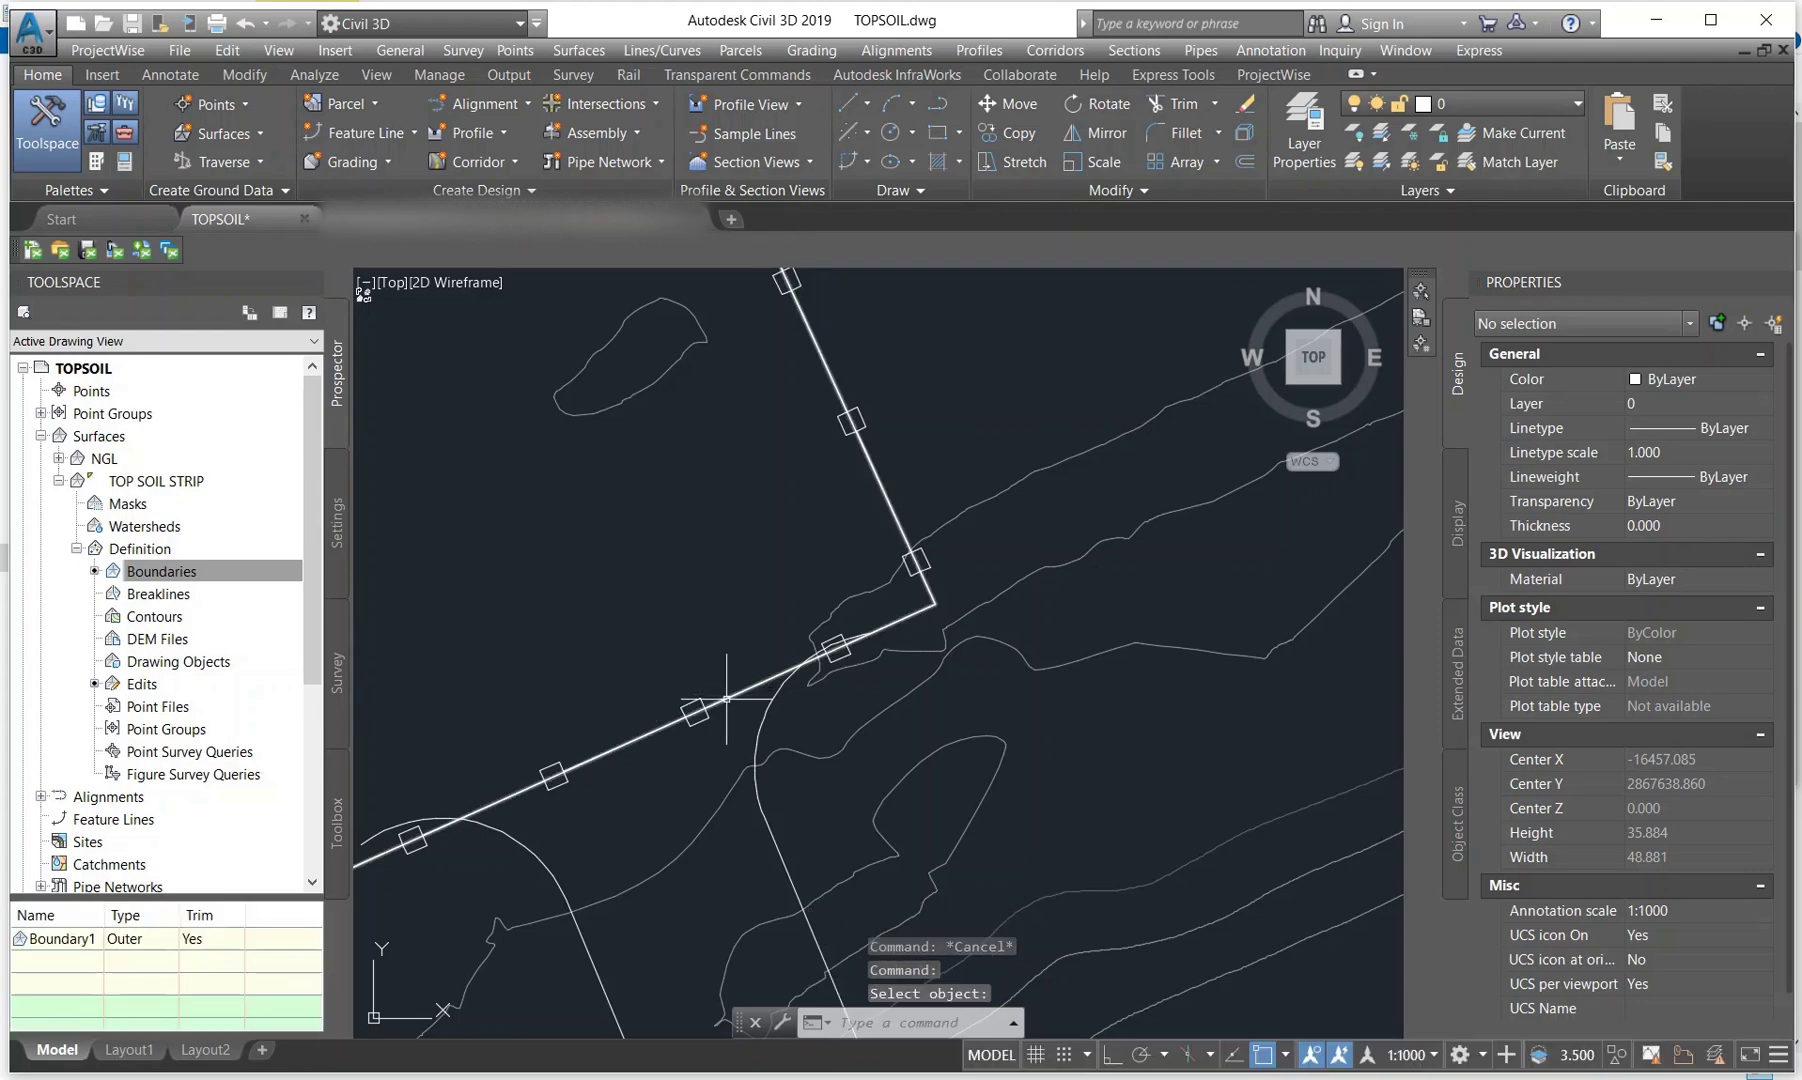
Set the NGL surface style to _No Display to hide its contours
{"action": "scroll", "coordinate": [760, 665], "scroll_direction": "down", "scroll_amount": 4}
{"action": "key", "text": "Escape"}
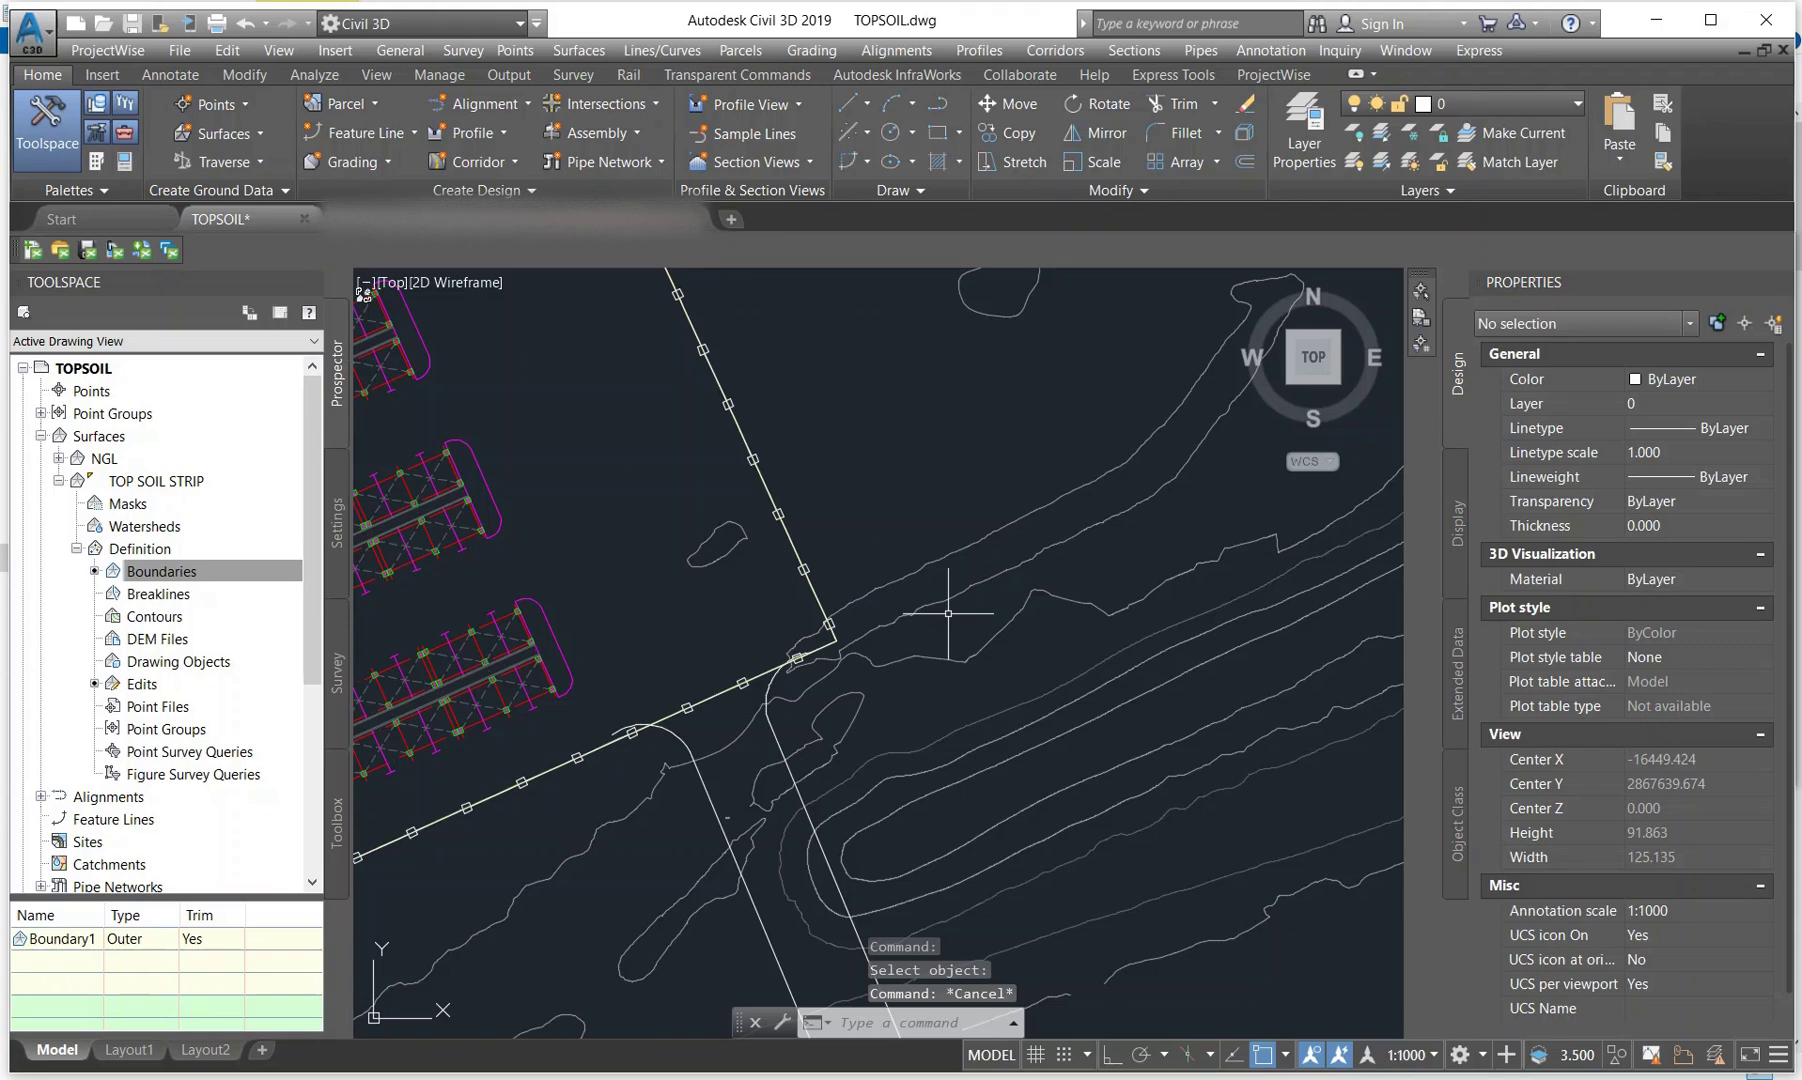
{"action": "left_click", "coordinate": [949, 599]}
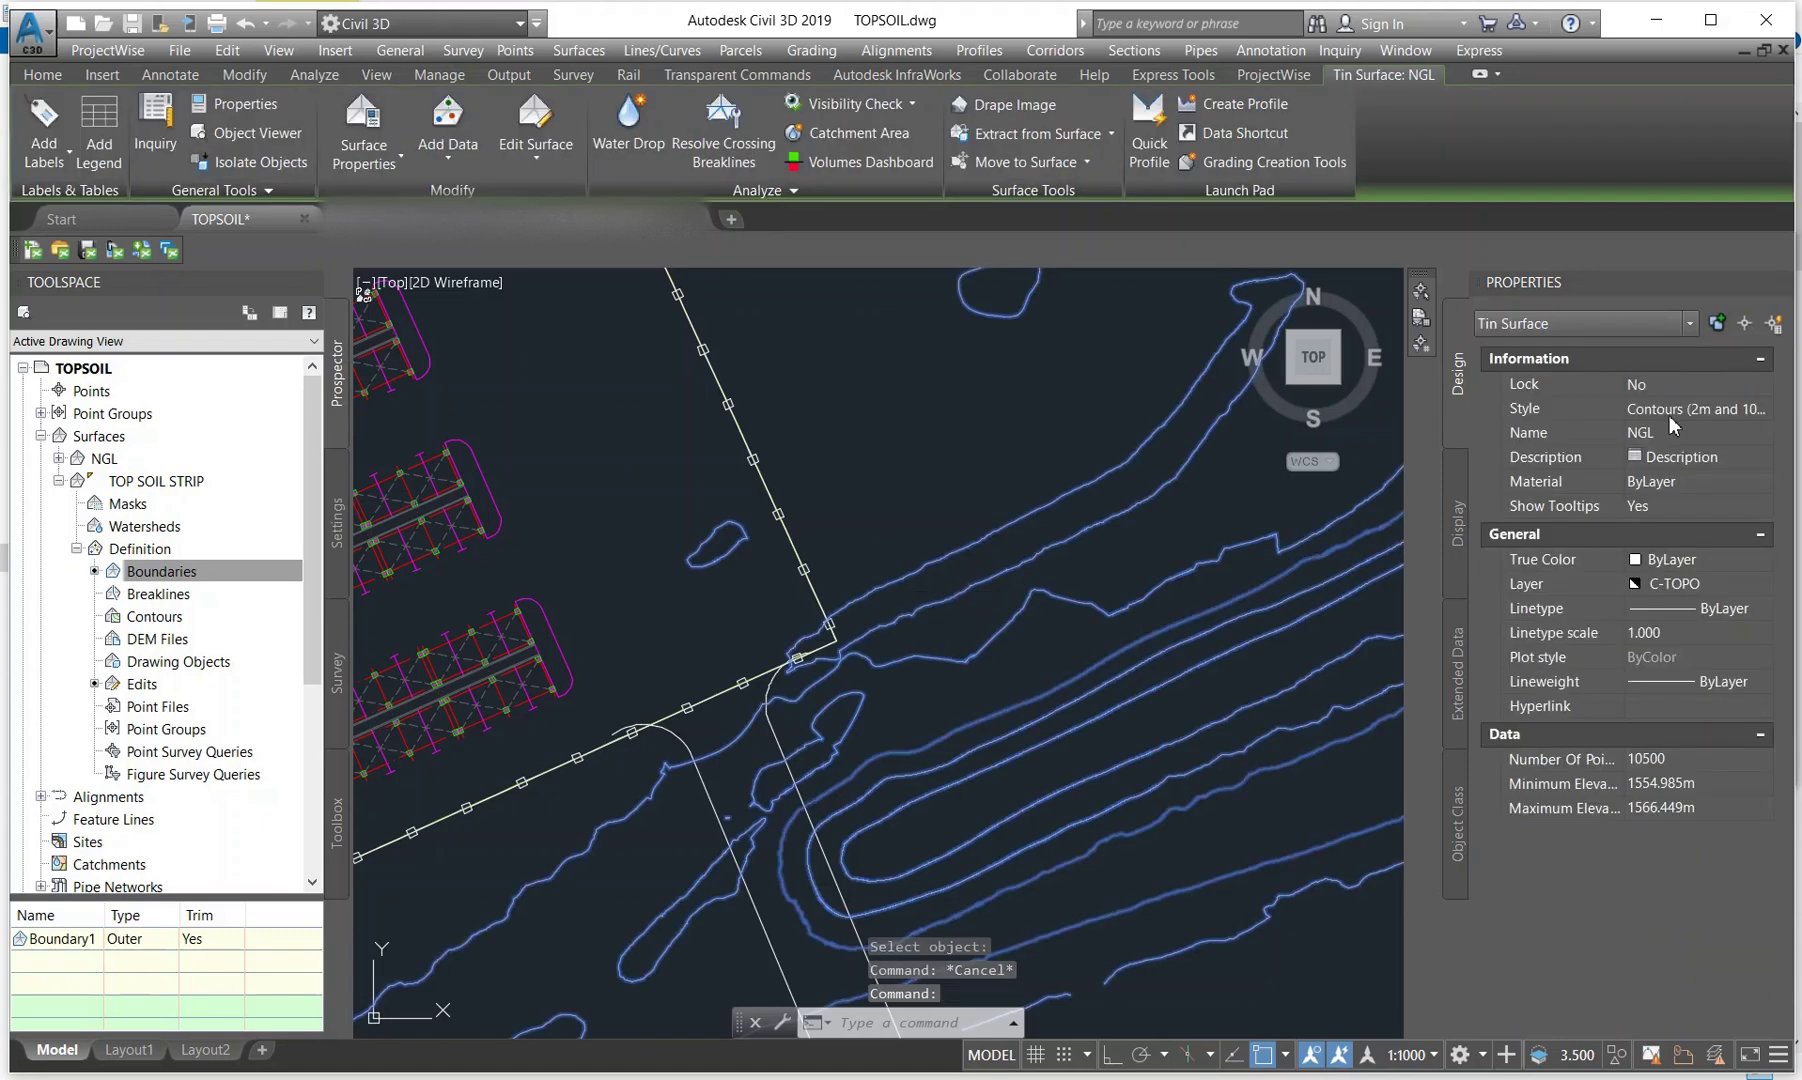
{"action": "left_click", "coordinate": [1684, 407]}
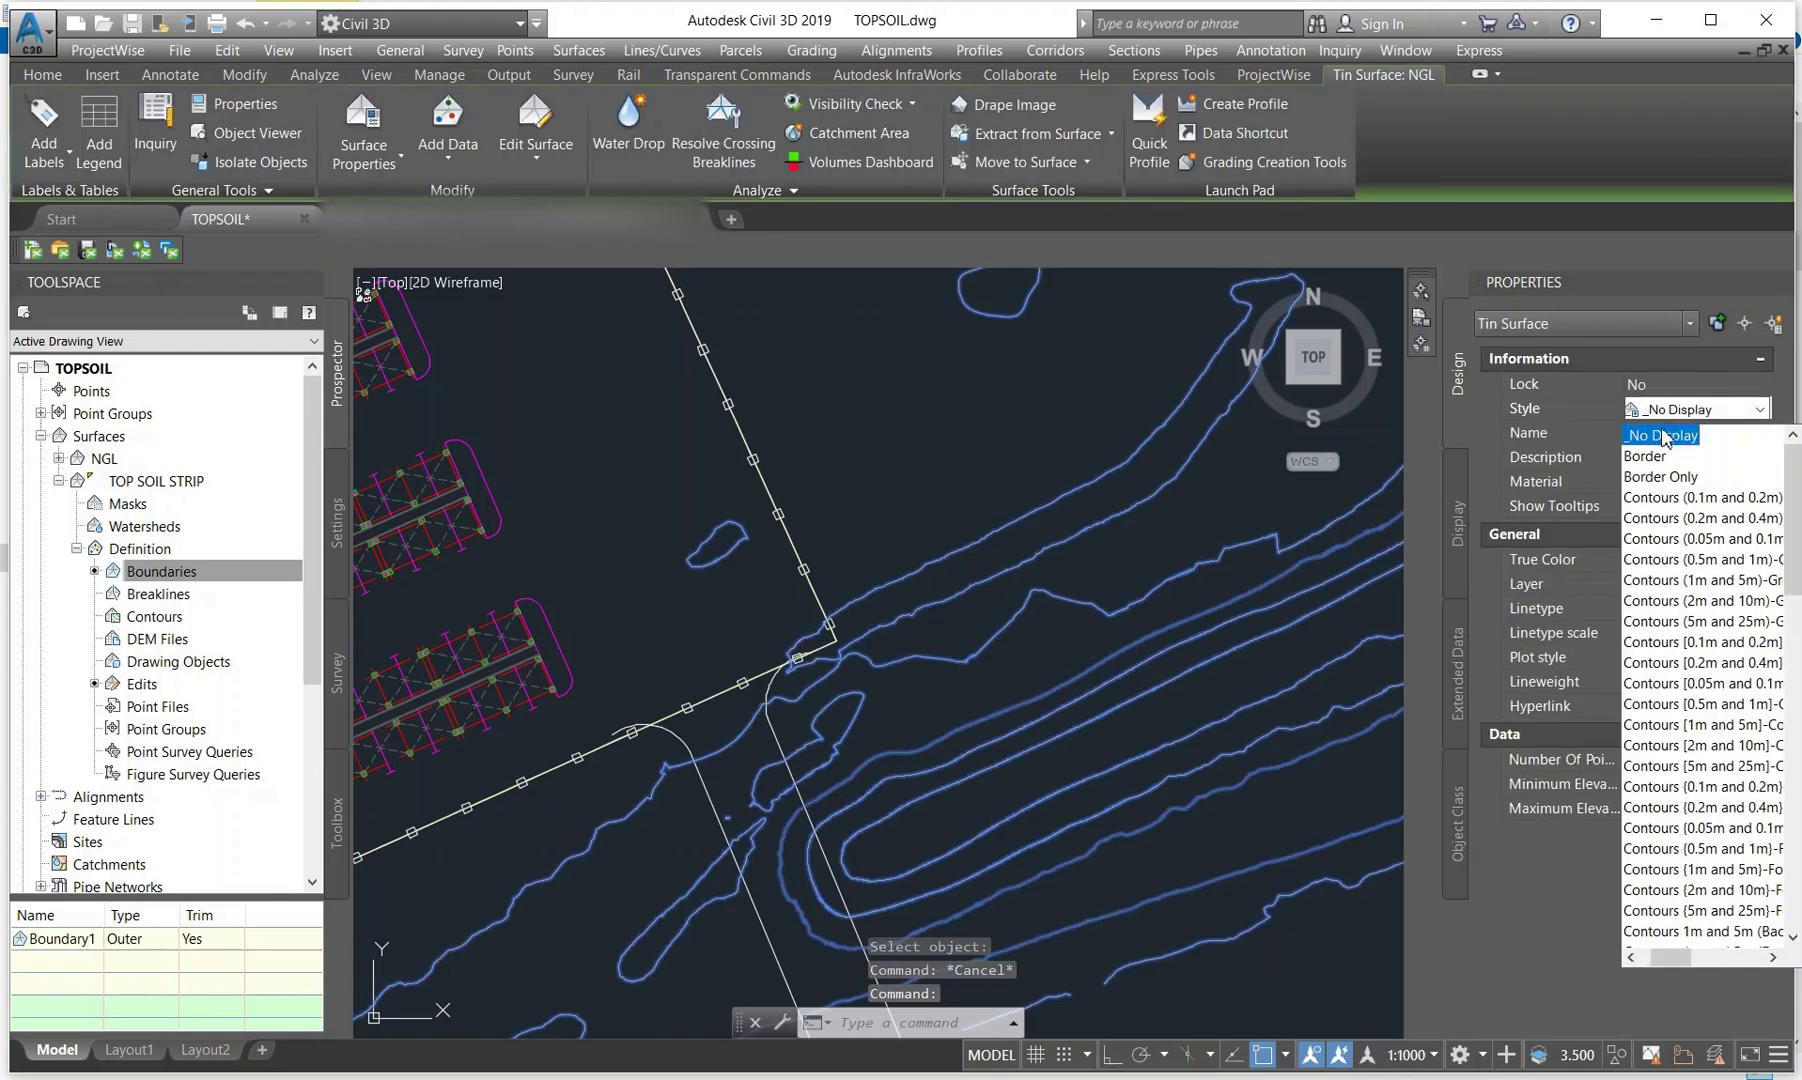
{"action": "left_click", "coordinate": [1665, 436]}
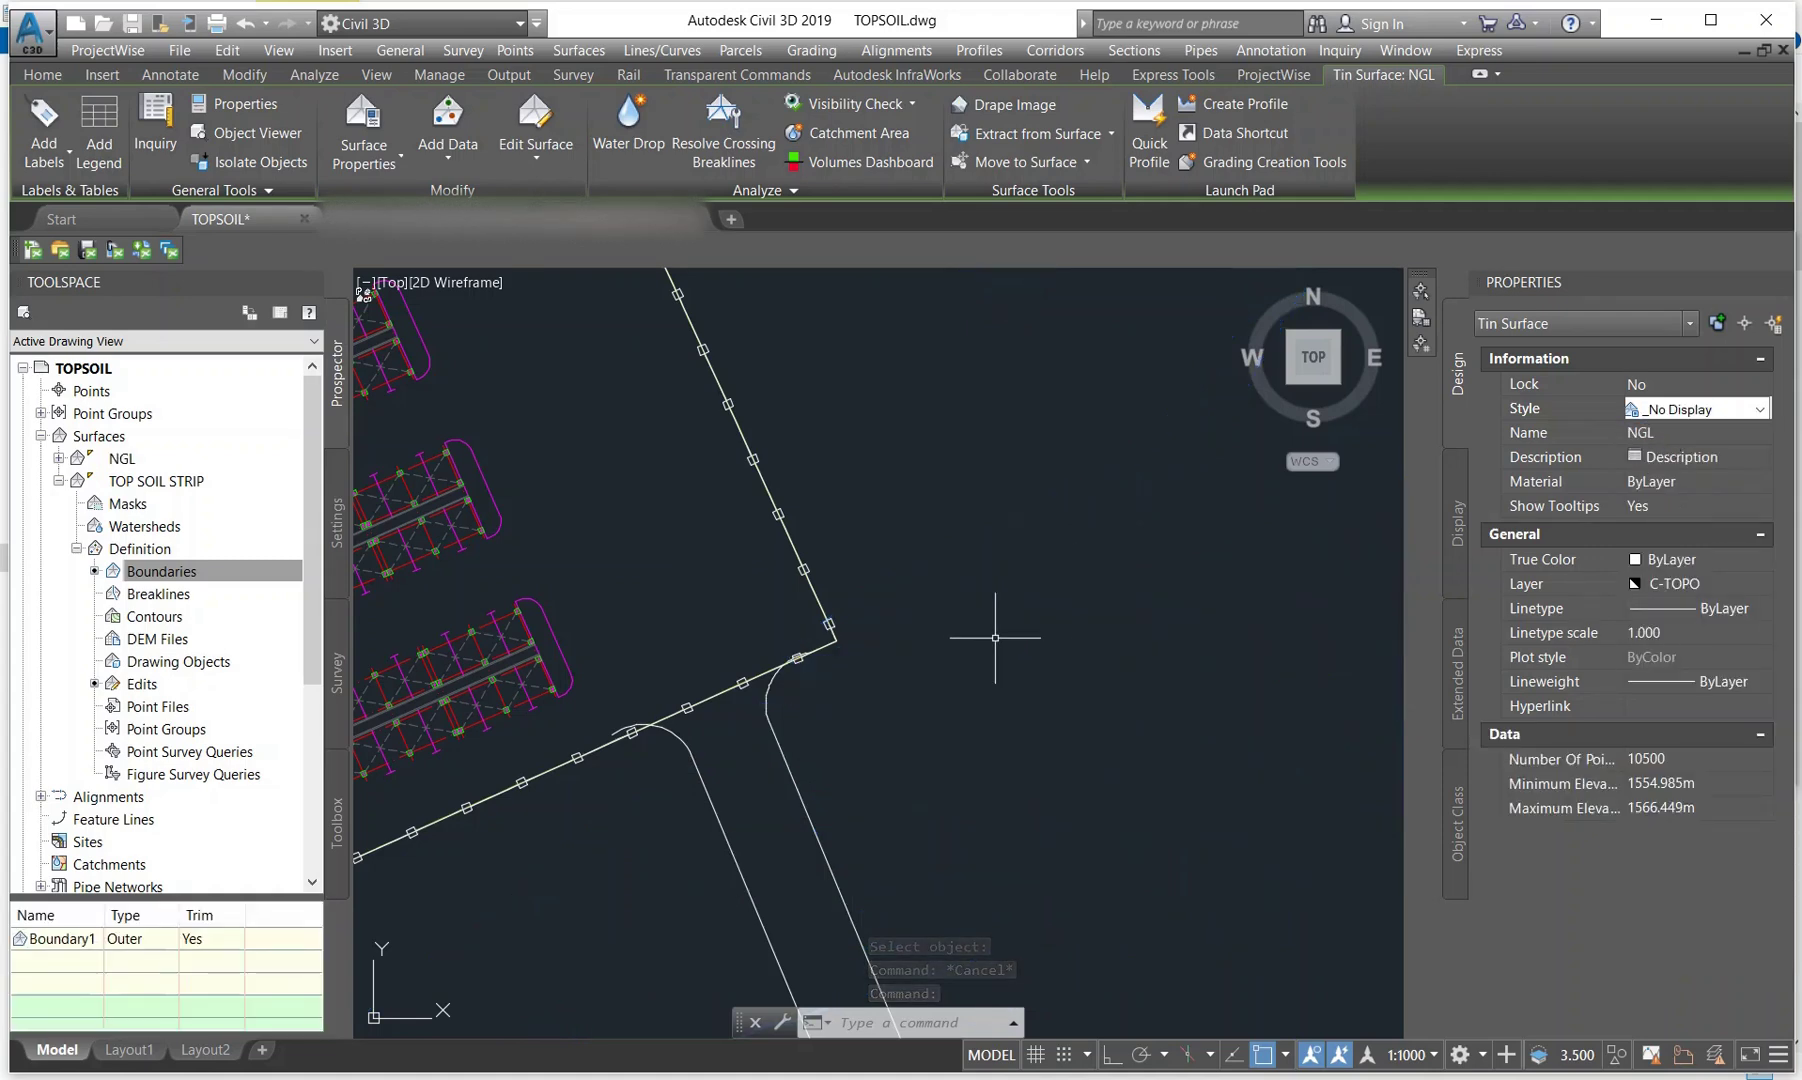
{"action": "key", "text": "Escape"}
Collapse the TOP SOIL STRIP tree and open its Surface Properties
{"action": "scroll", "coordinate": [1056, 601], "scroll_direction": "down", "scroll_amount": 3}
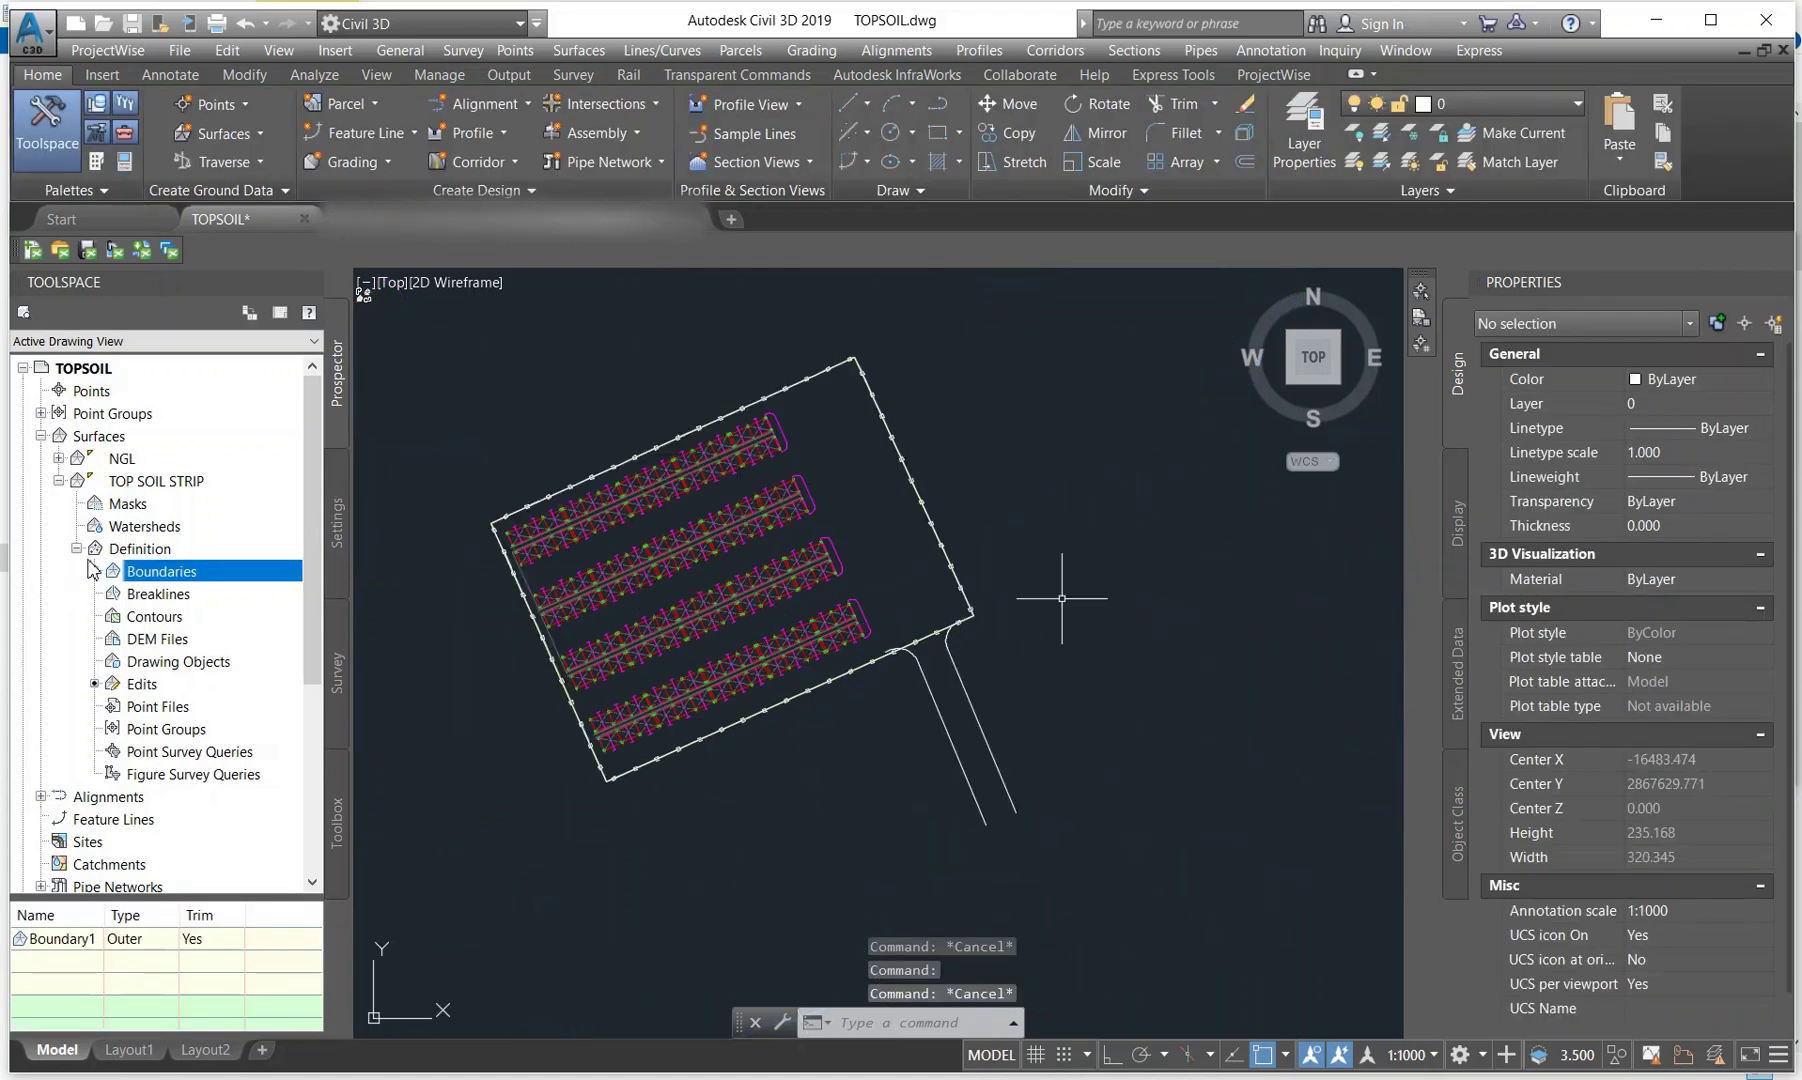
{"action": "left_click", "coordinate": [77, 549]}
{"action": "left_click", "coordinate": [59, 481]}
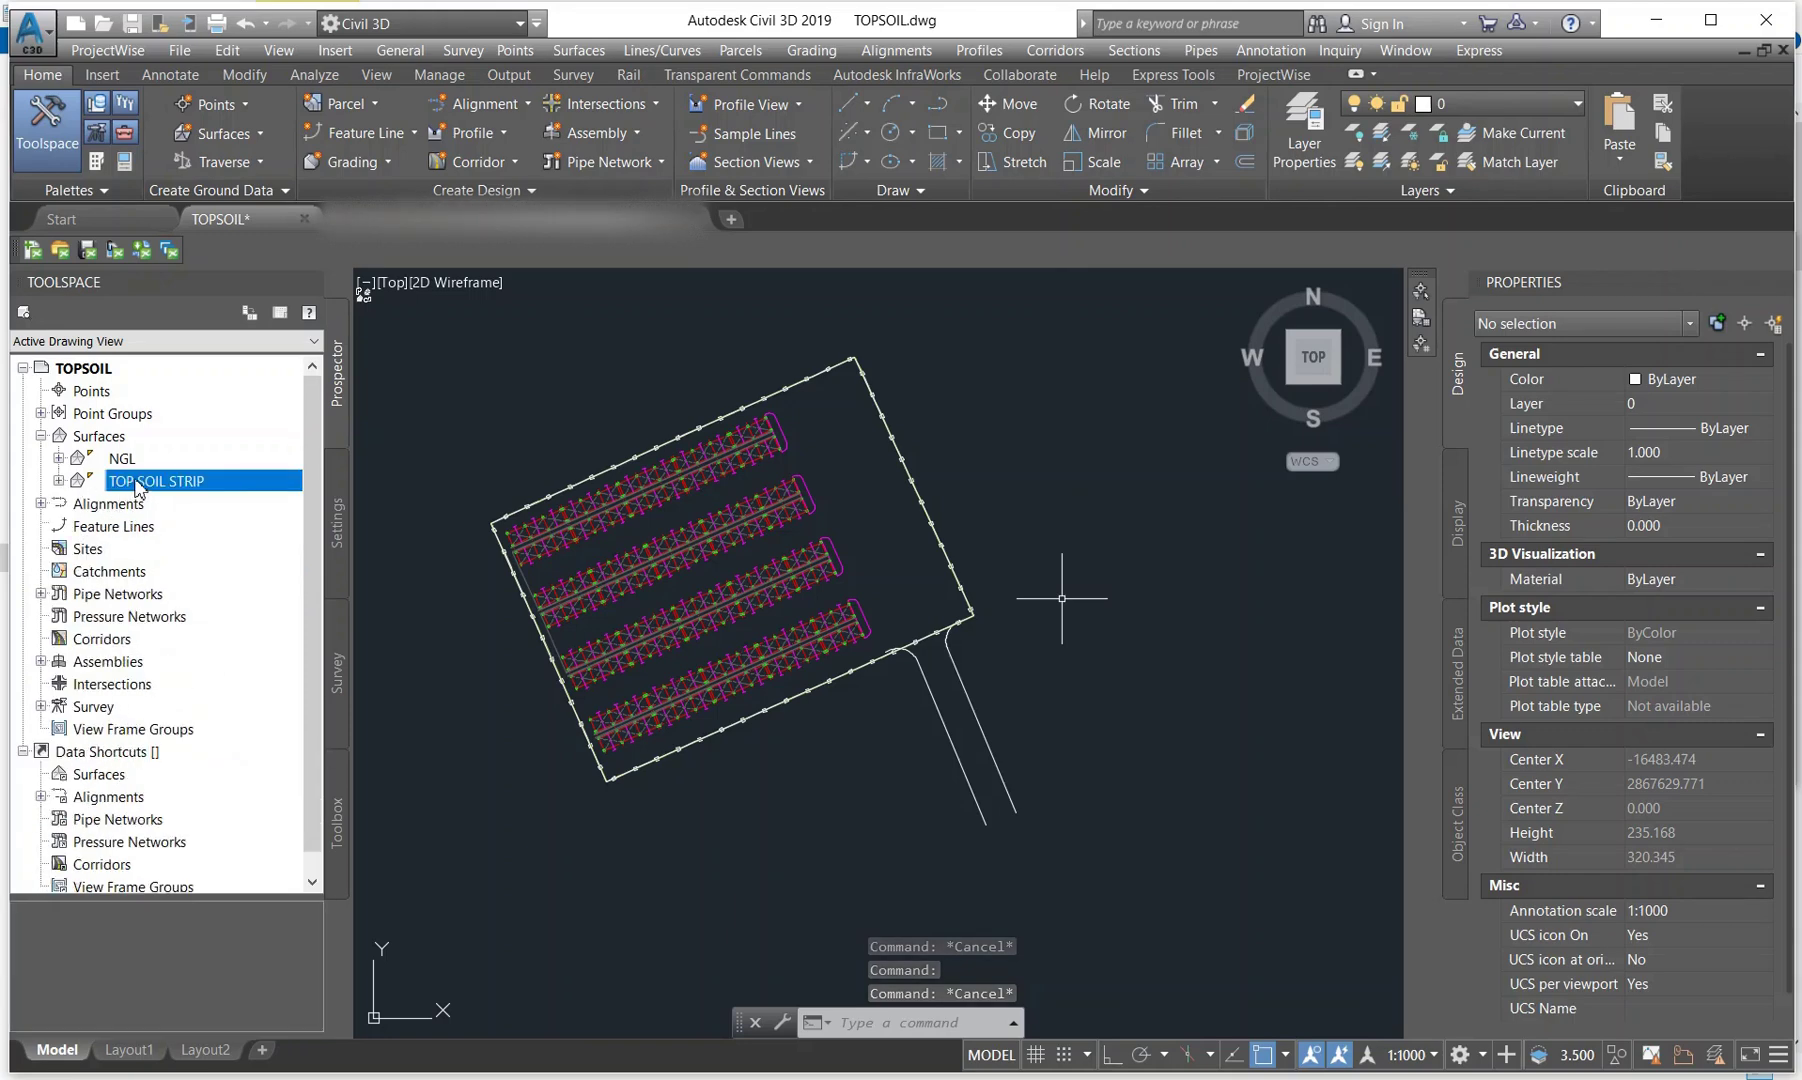
{"action": "right_click", "coordinate": [157, 483]}
{"action": "left_click", "coordinate": [200, 491]}
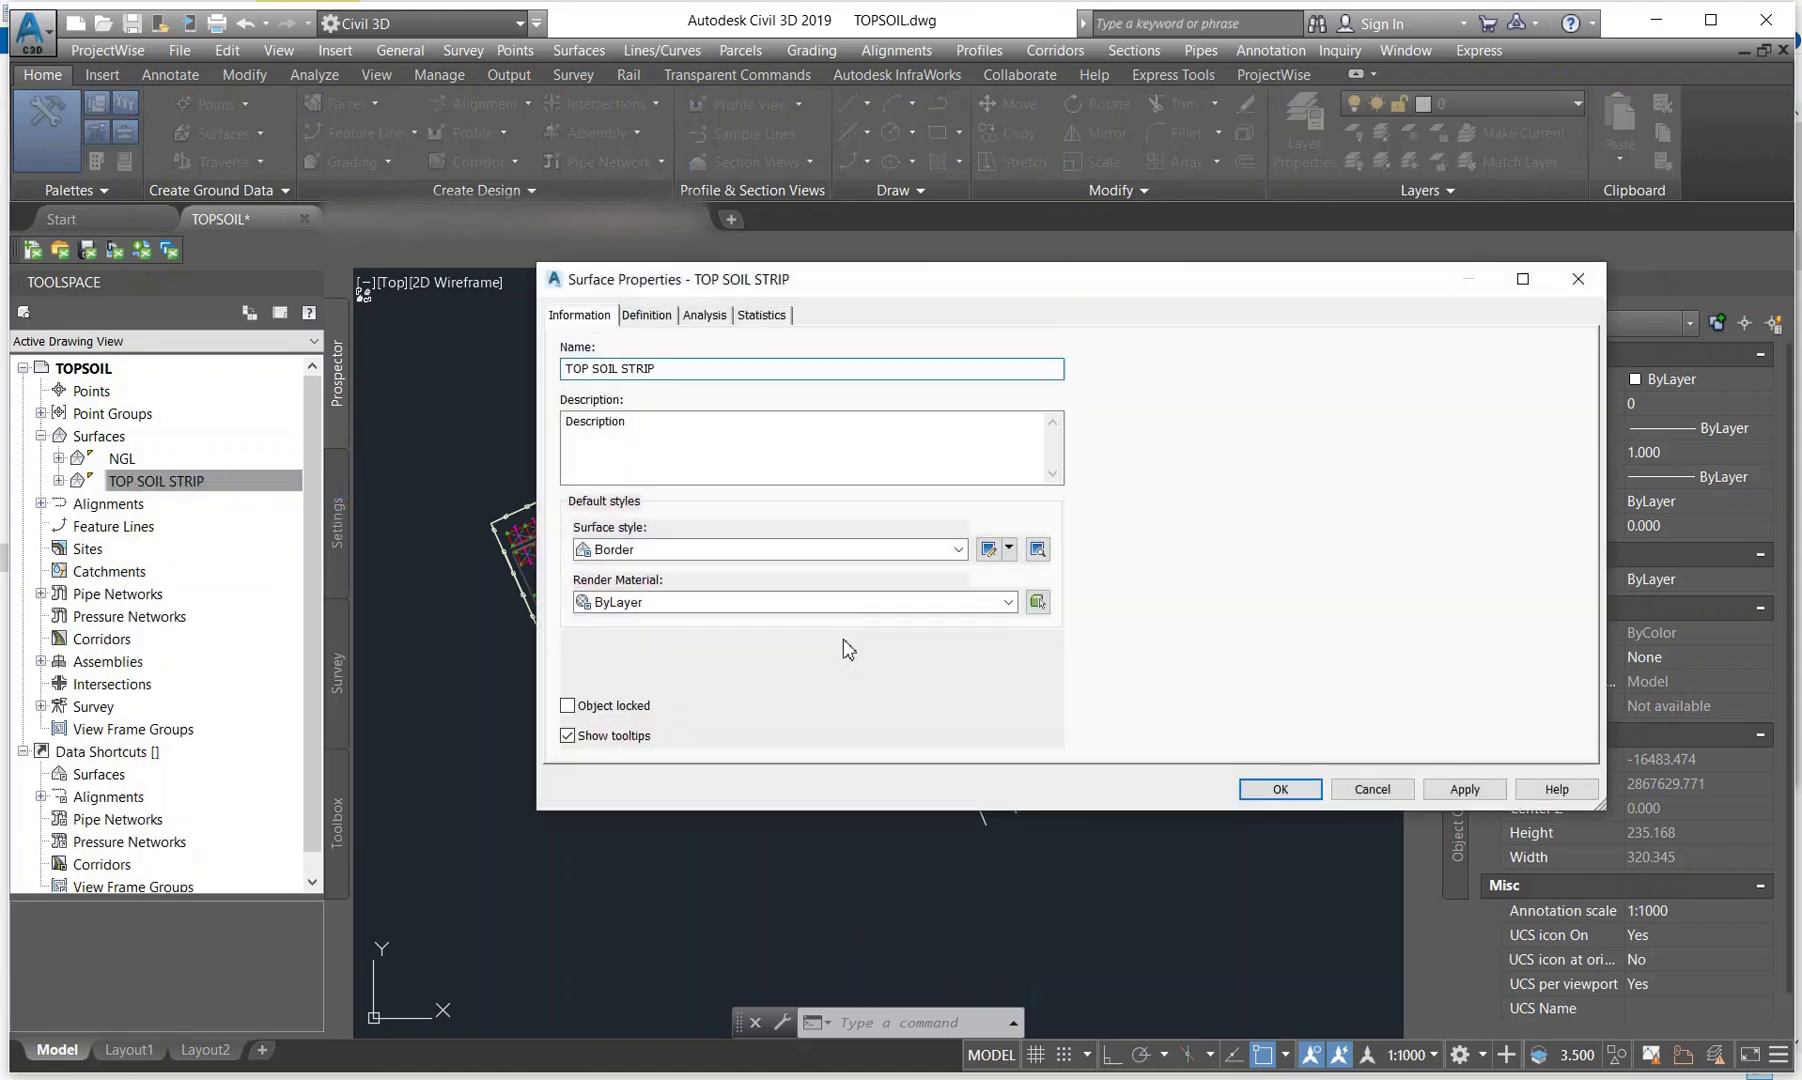
Apply the Contours (0.1m and 0.2m)-Grey Style to TOP SOIL STRIP
{"action": "left_click", "coordinate": [820, 549]}
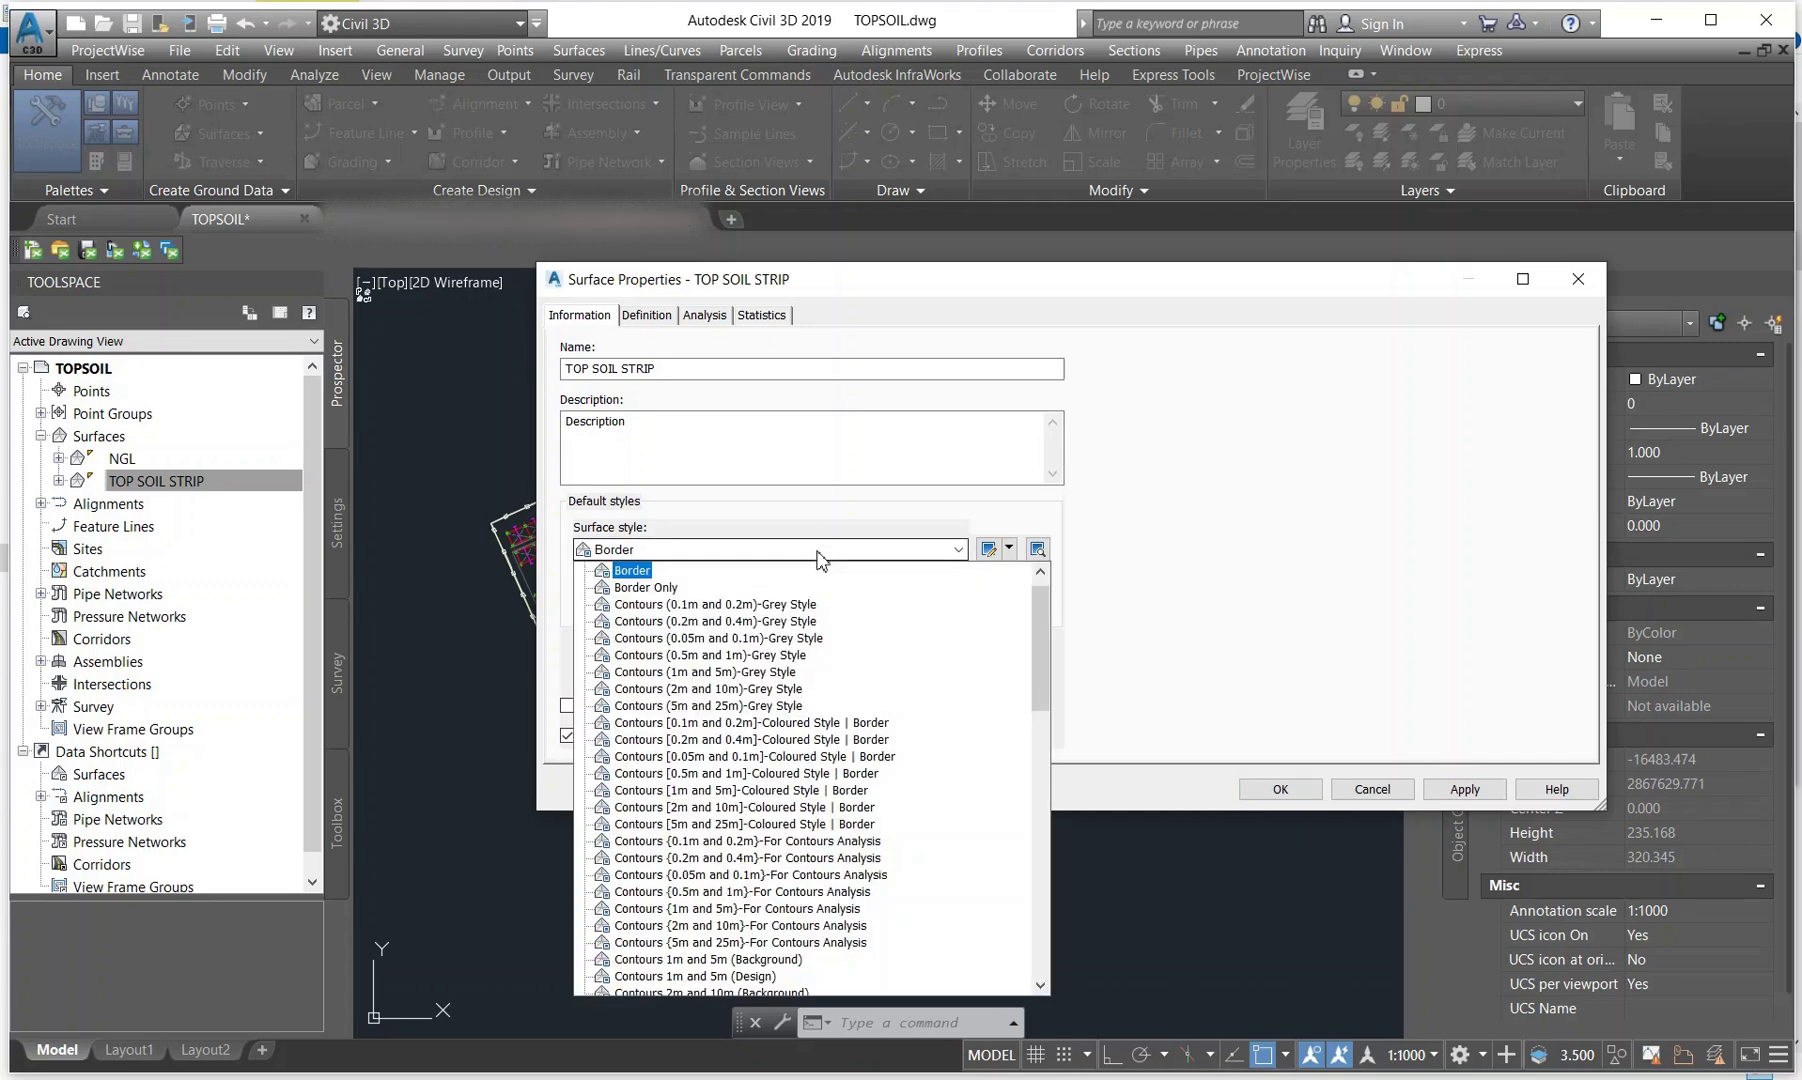
{"action": "left_click", "coordinate": [717, 606]}
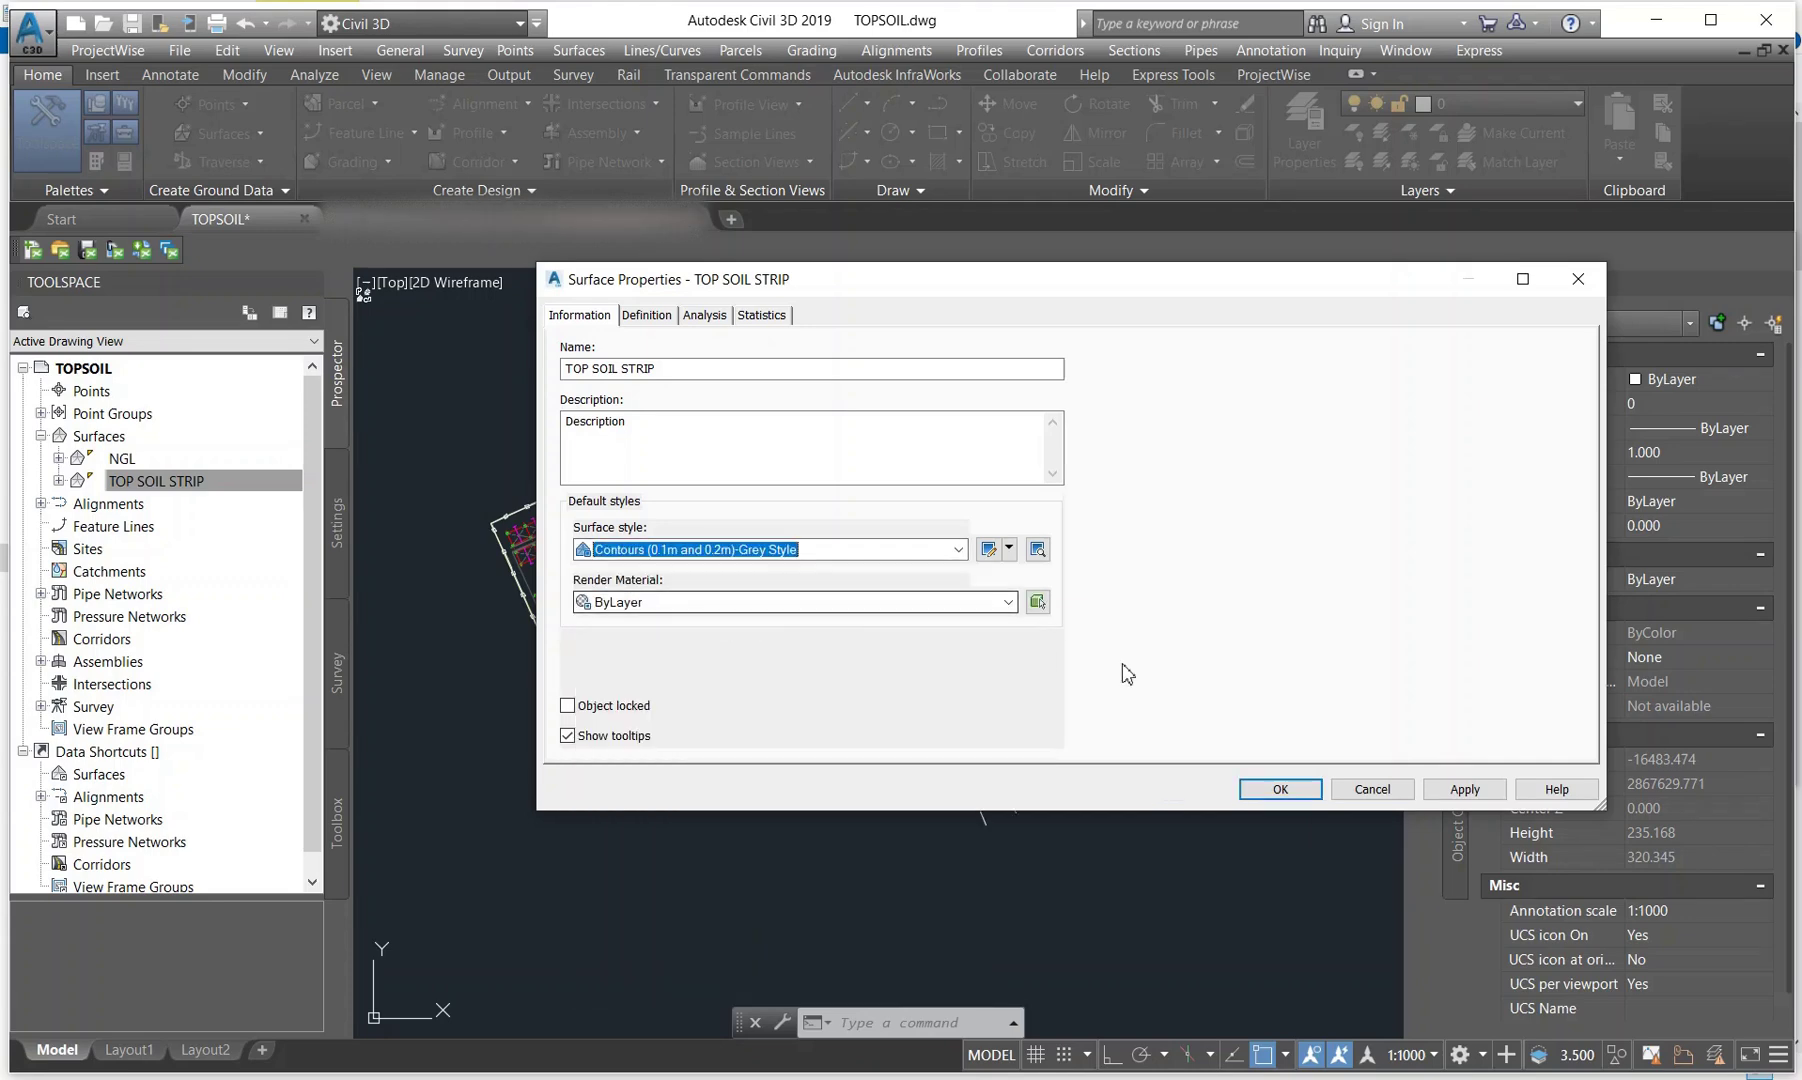
{"action": "left_click", "coordinate": [1465, 789]}
{"action": "left_click", "coordinate": [1280, 789]}
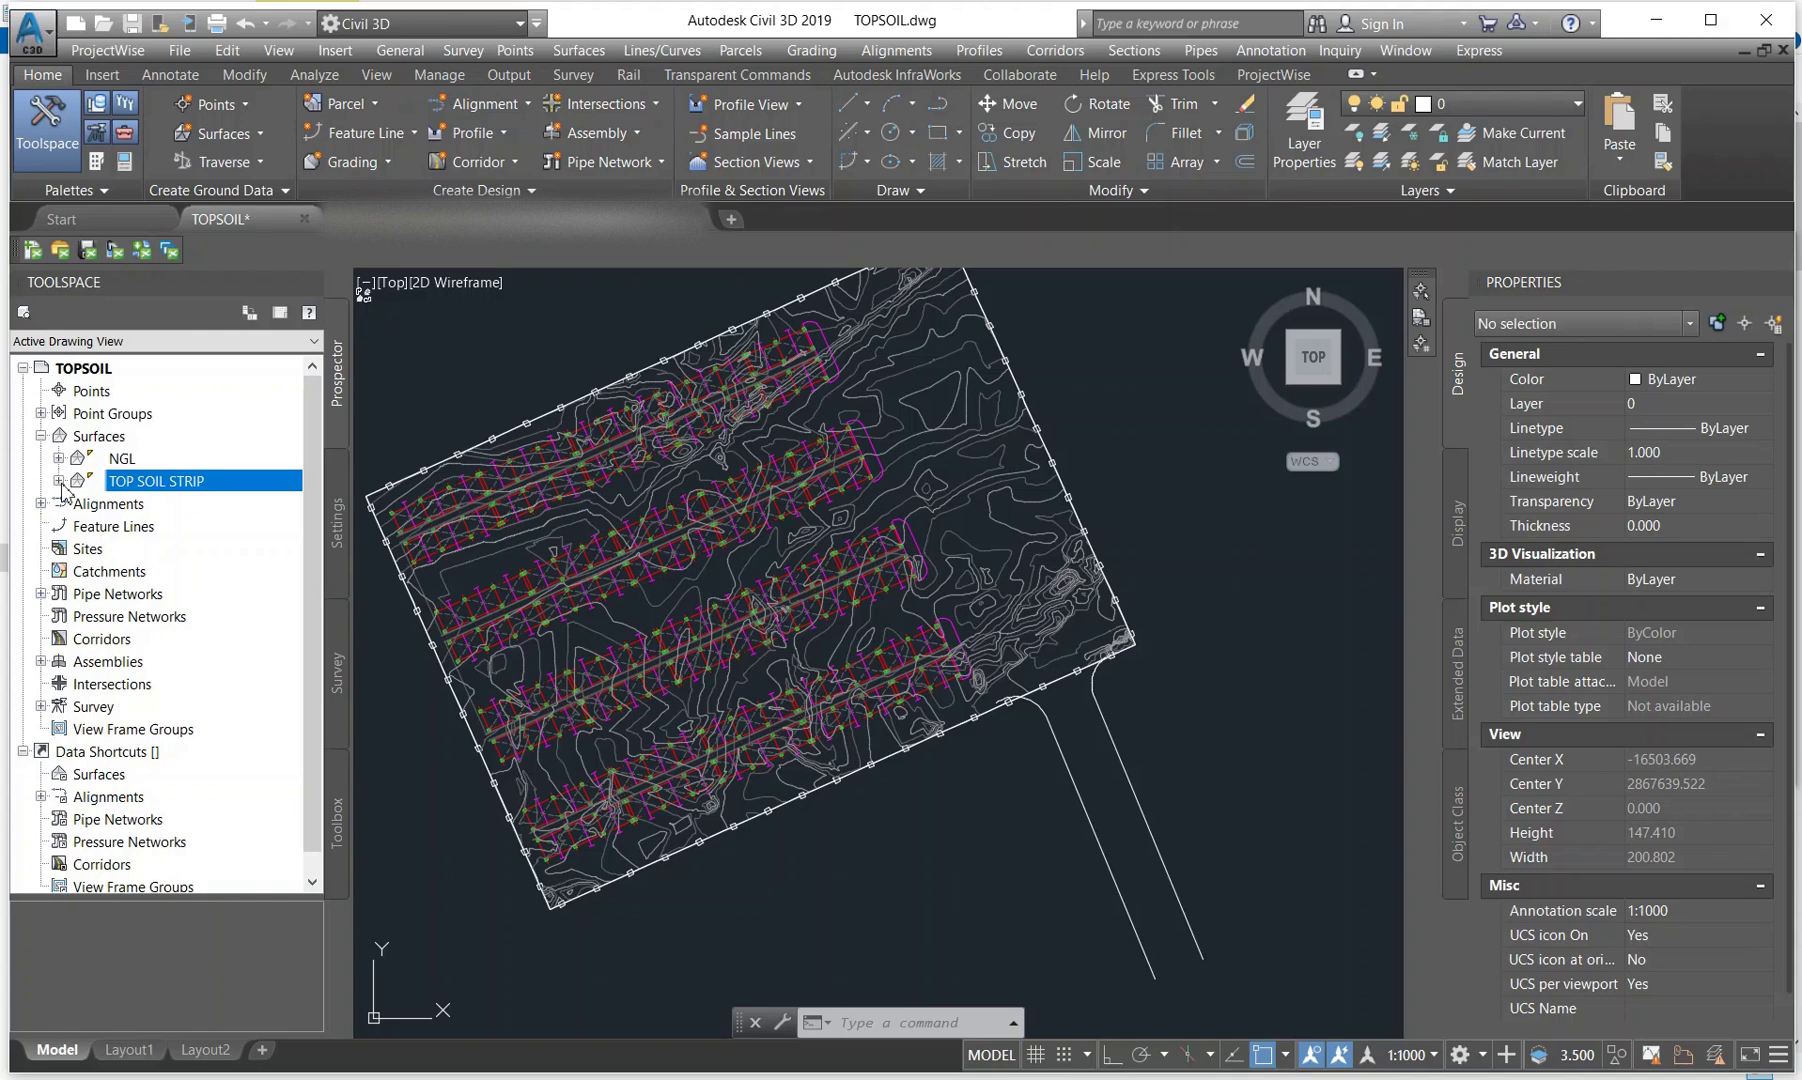
Add a Raise/Lower Surface edit of -0.5 m to TOP SOIL STRIP and check it
{"action": "left_click", "coordinate": [59, 481]}
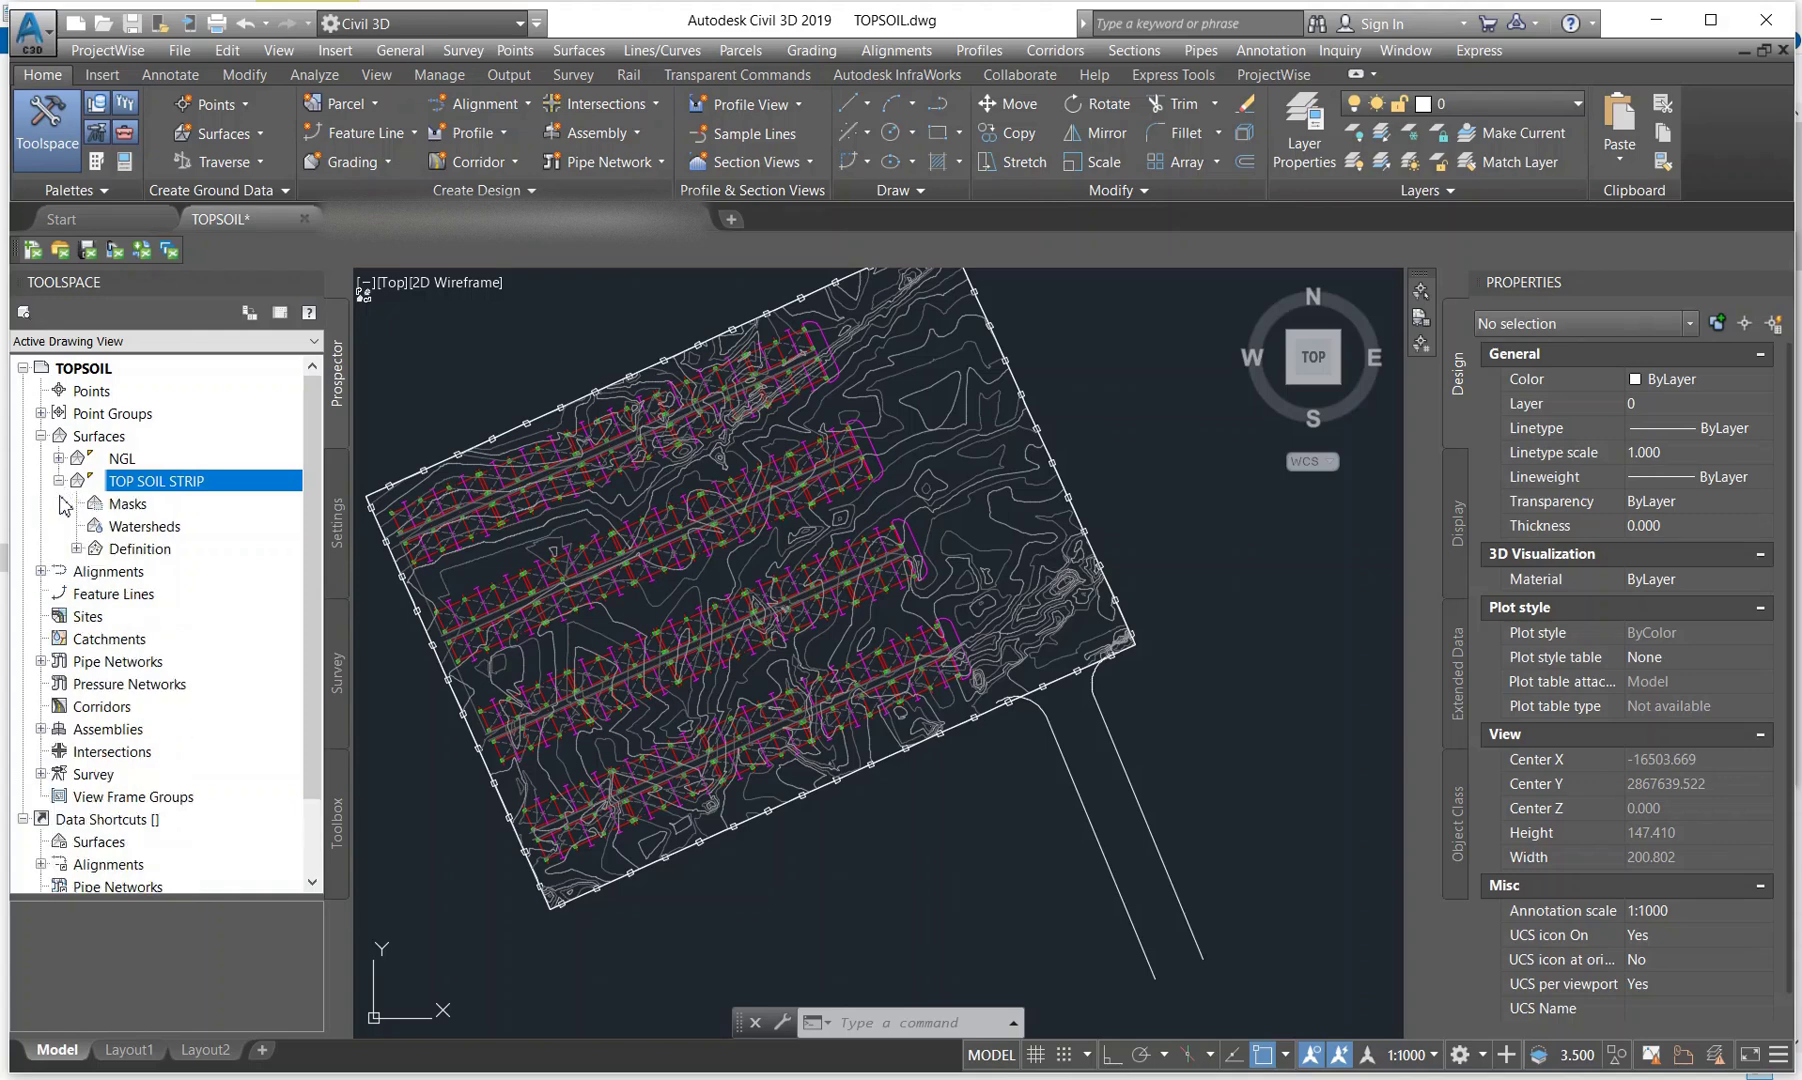
{"action": "left_click", "coordinate": [77, 548]}
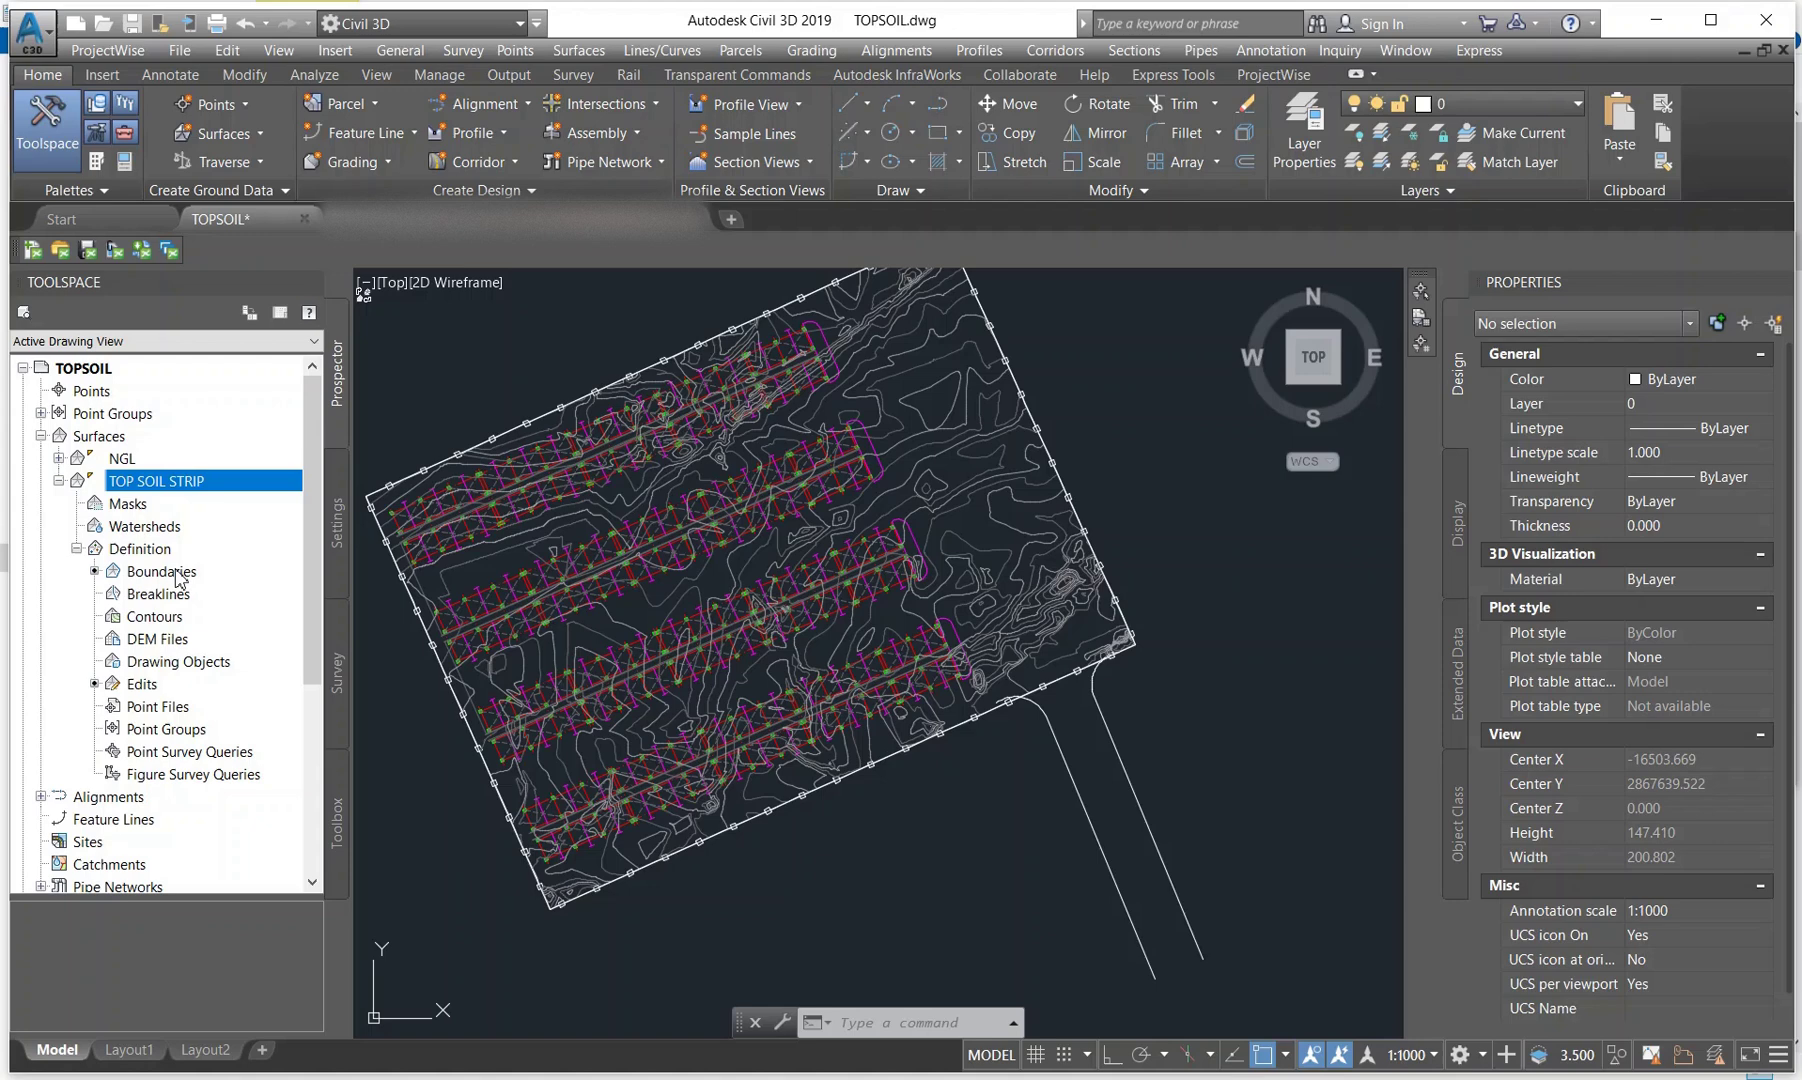
{"action": "left_click", "coordinate": [143, 684]}
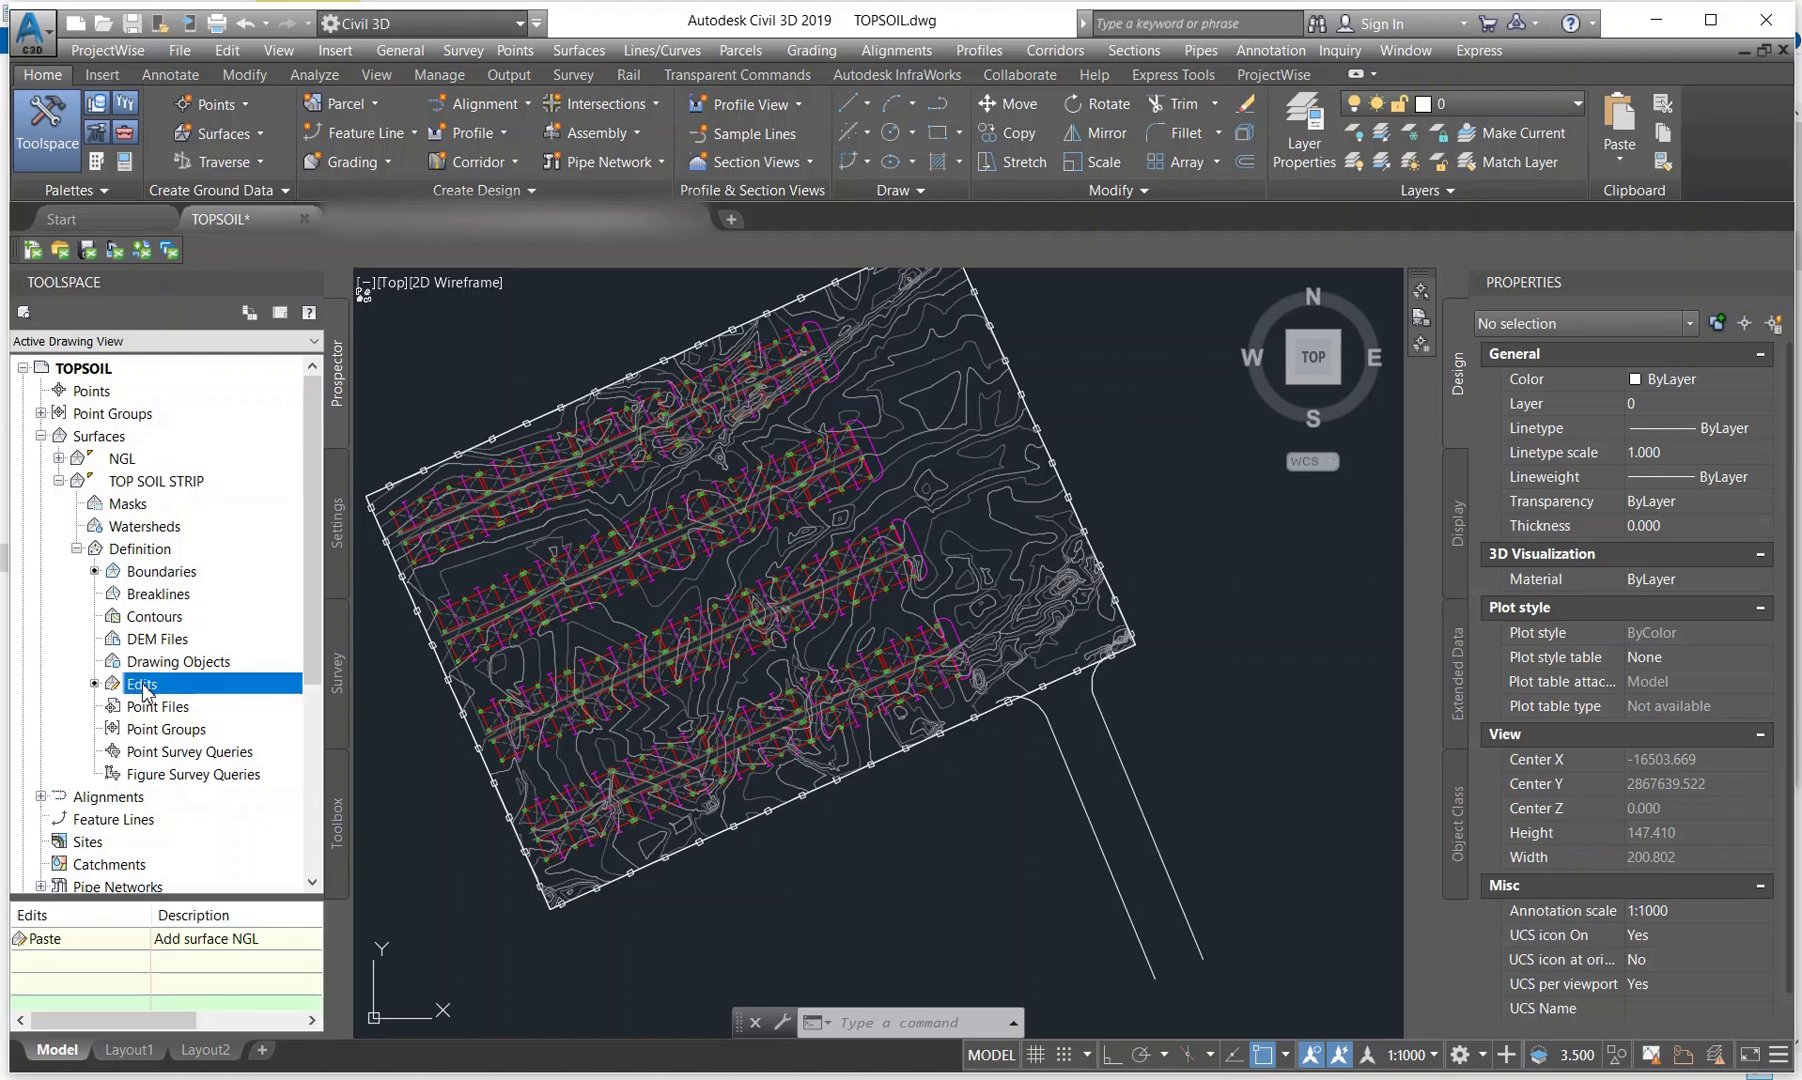
{"action": "right_click", "coordinate": [158, 690]}
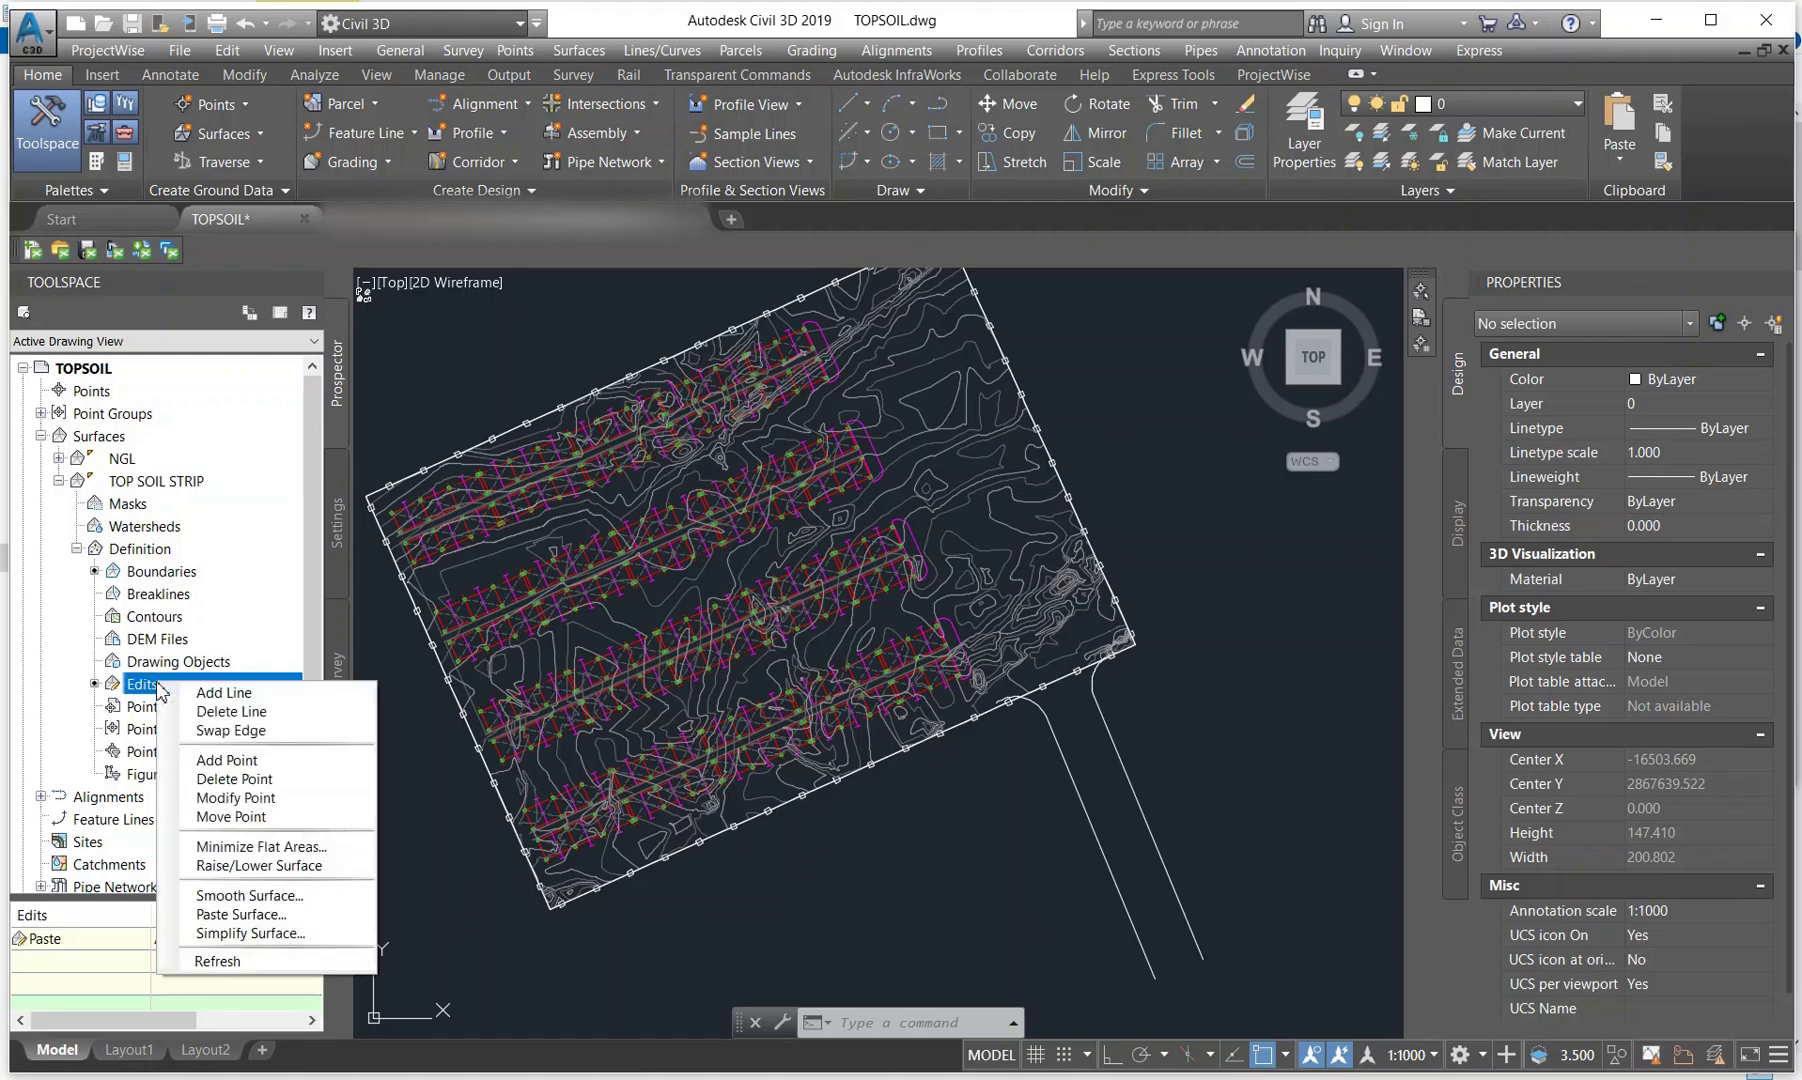
{"action": "left_click", "coordinate": [228, 868]}
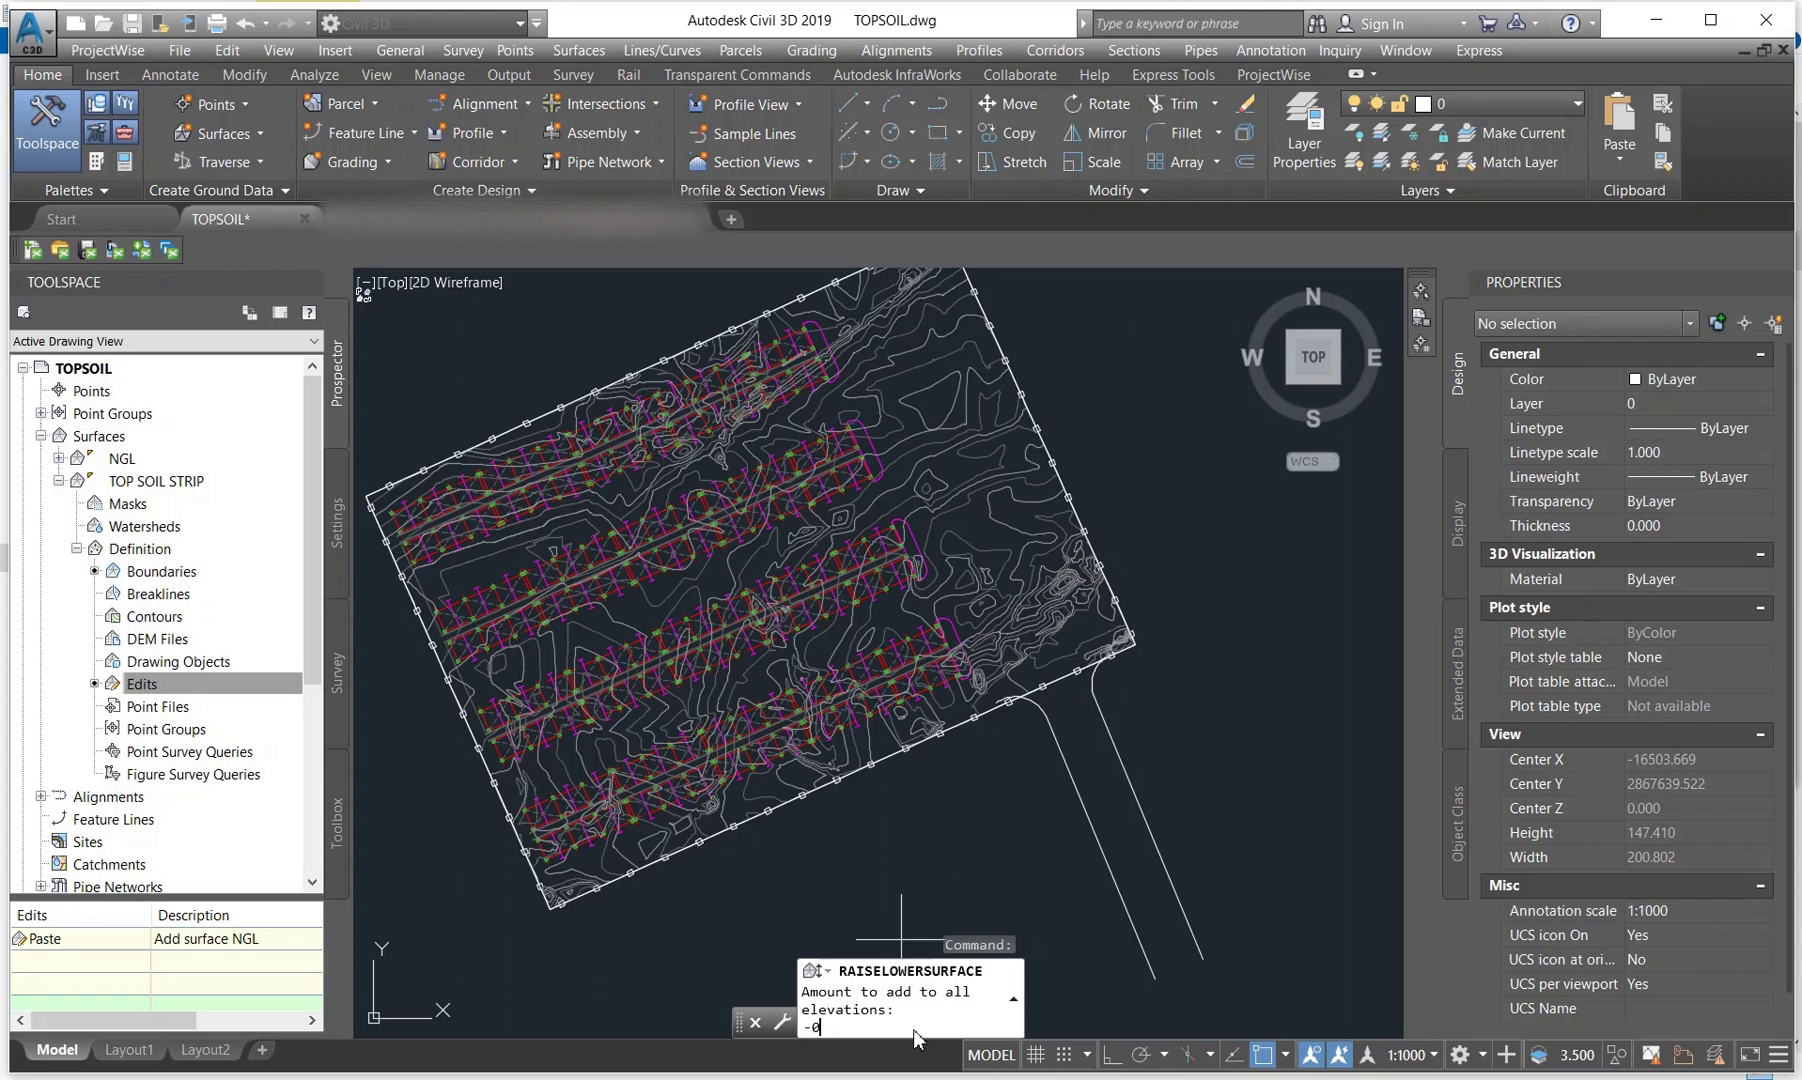
{"action": "type", "text": ".5"}
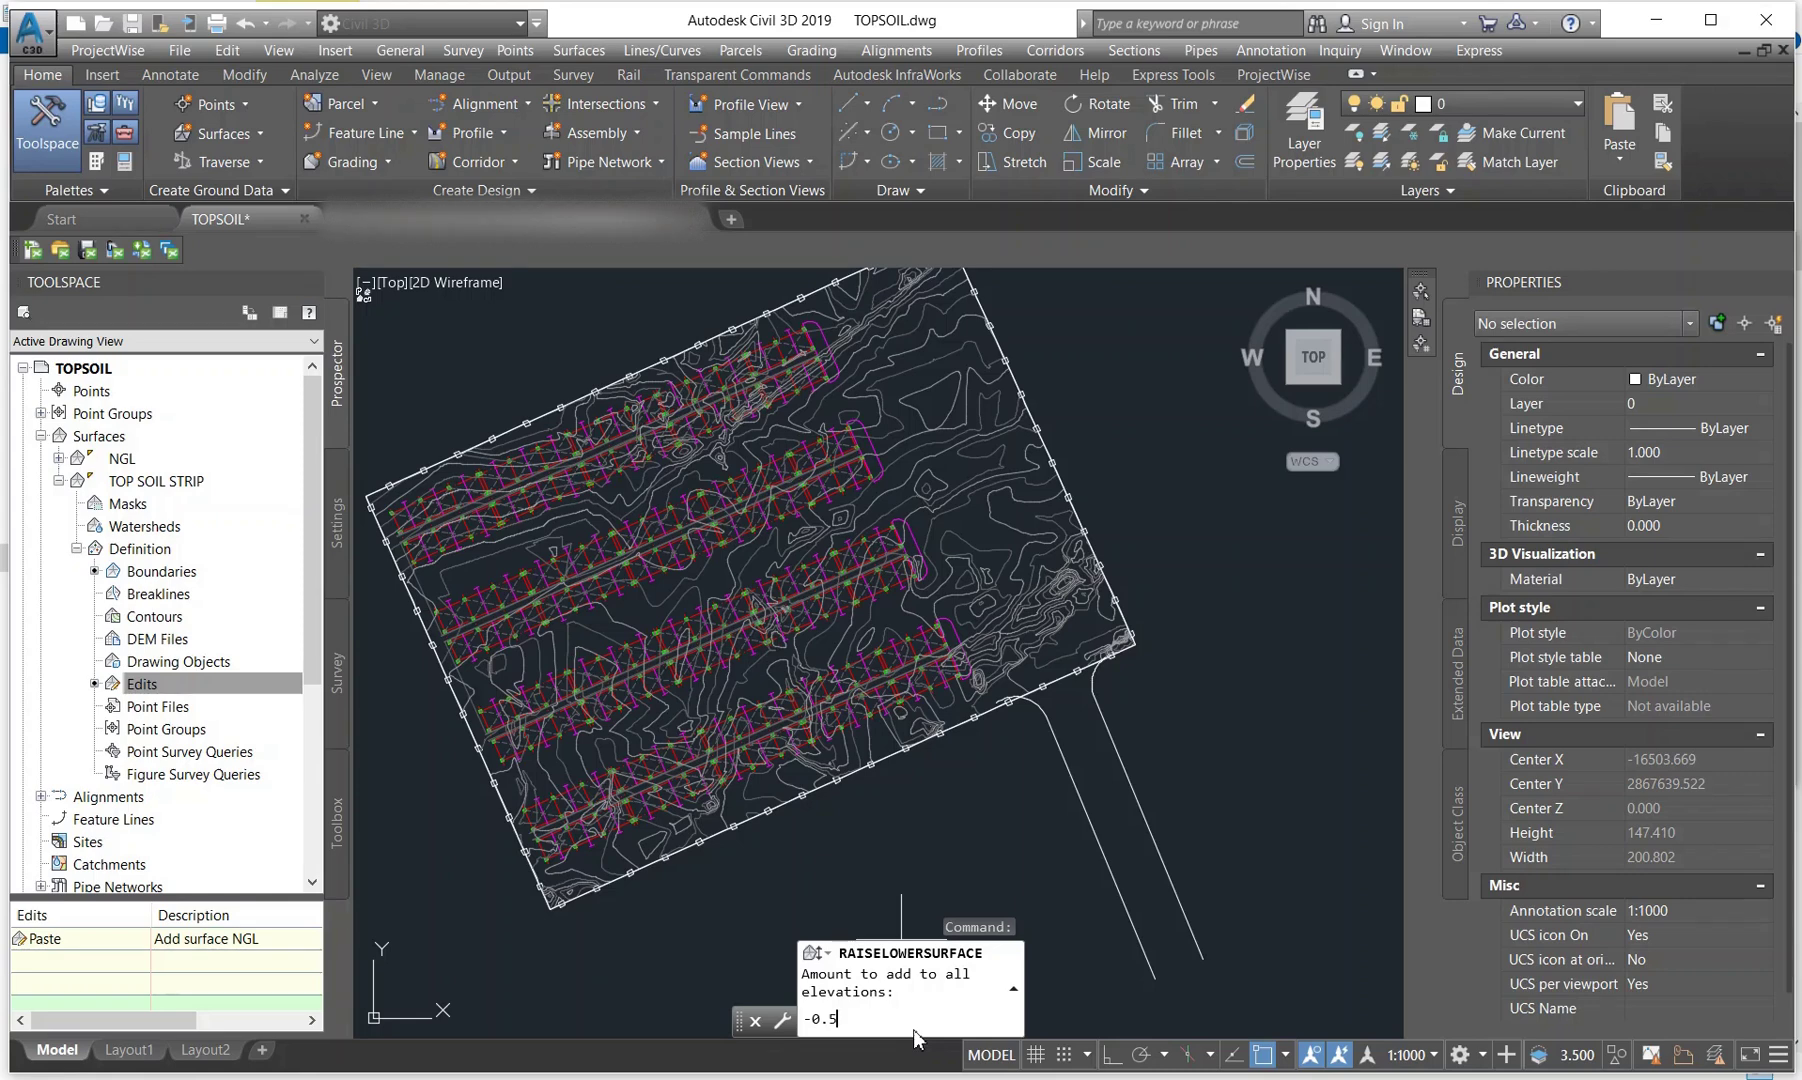
{"action": "key", "text": "Return"}
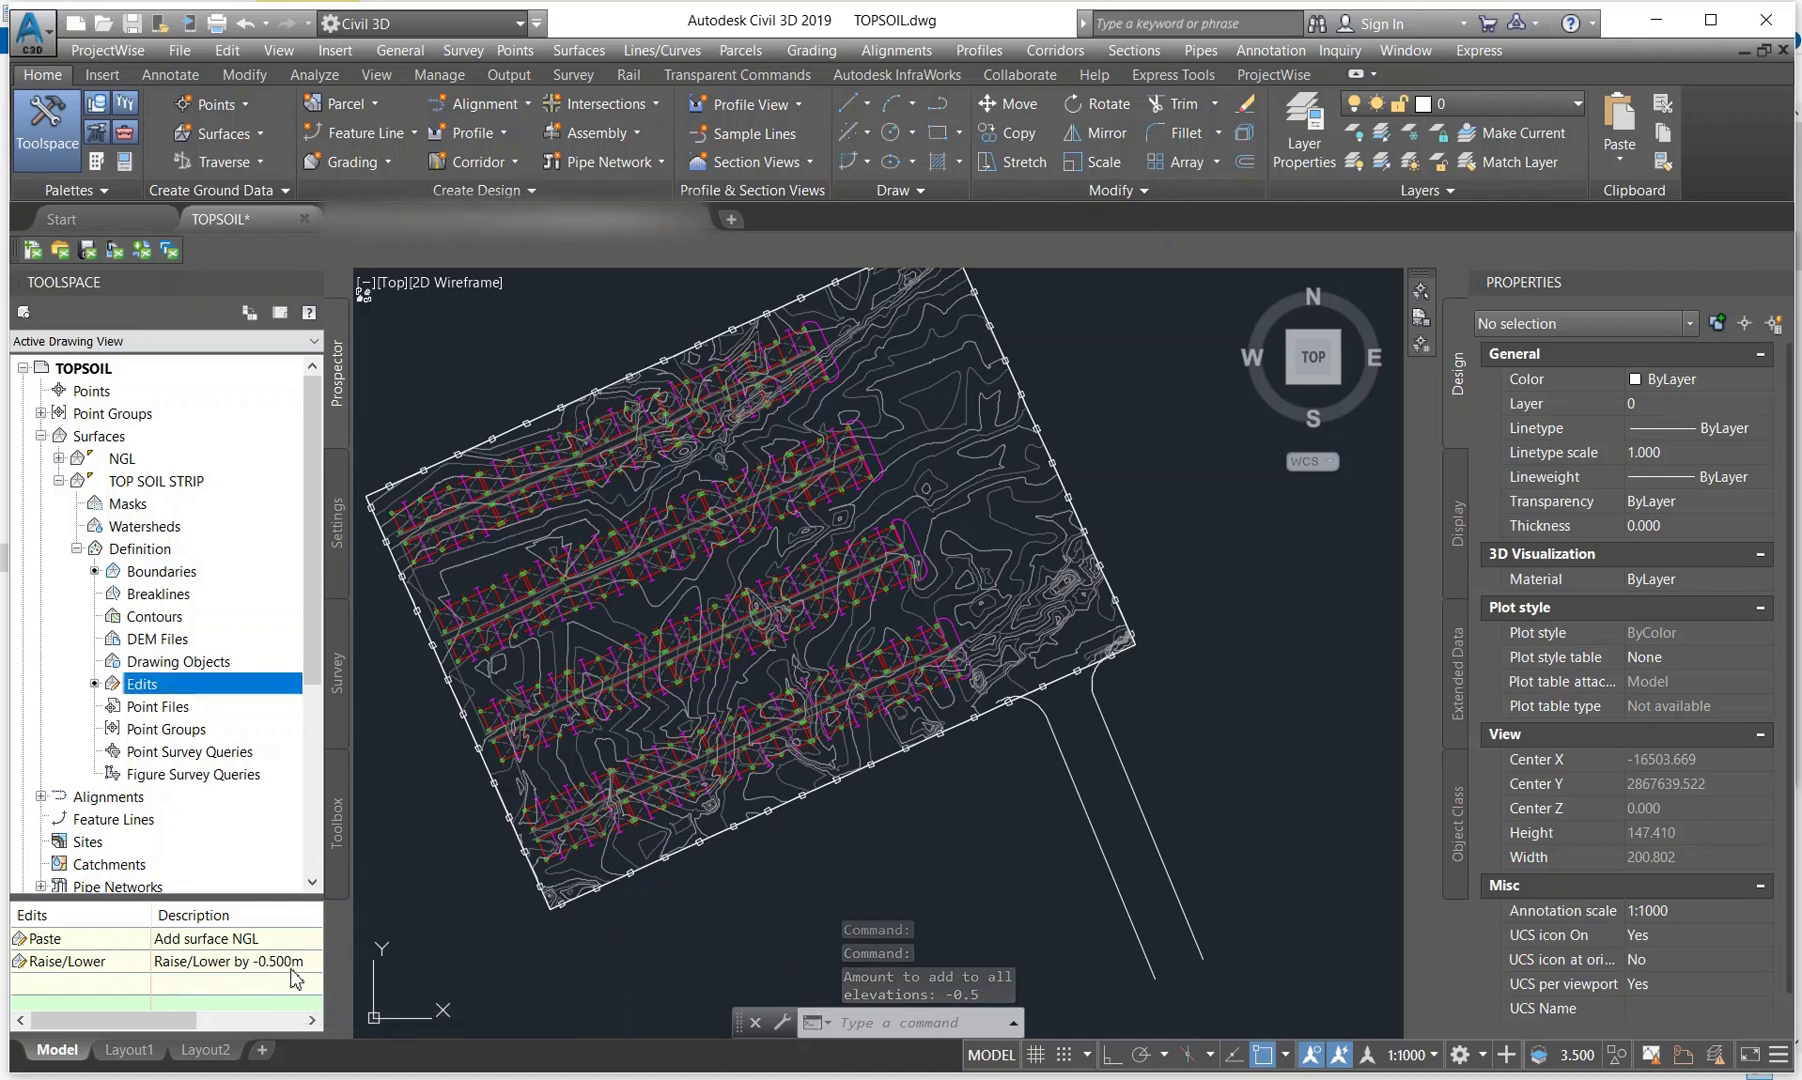
{"action": "left_click", "coordinate": [293, 963]}
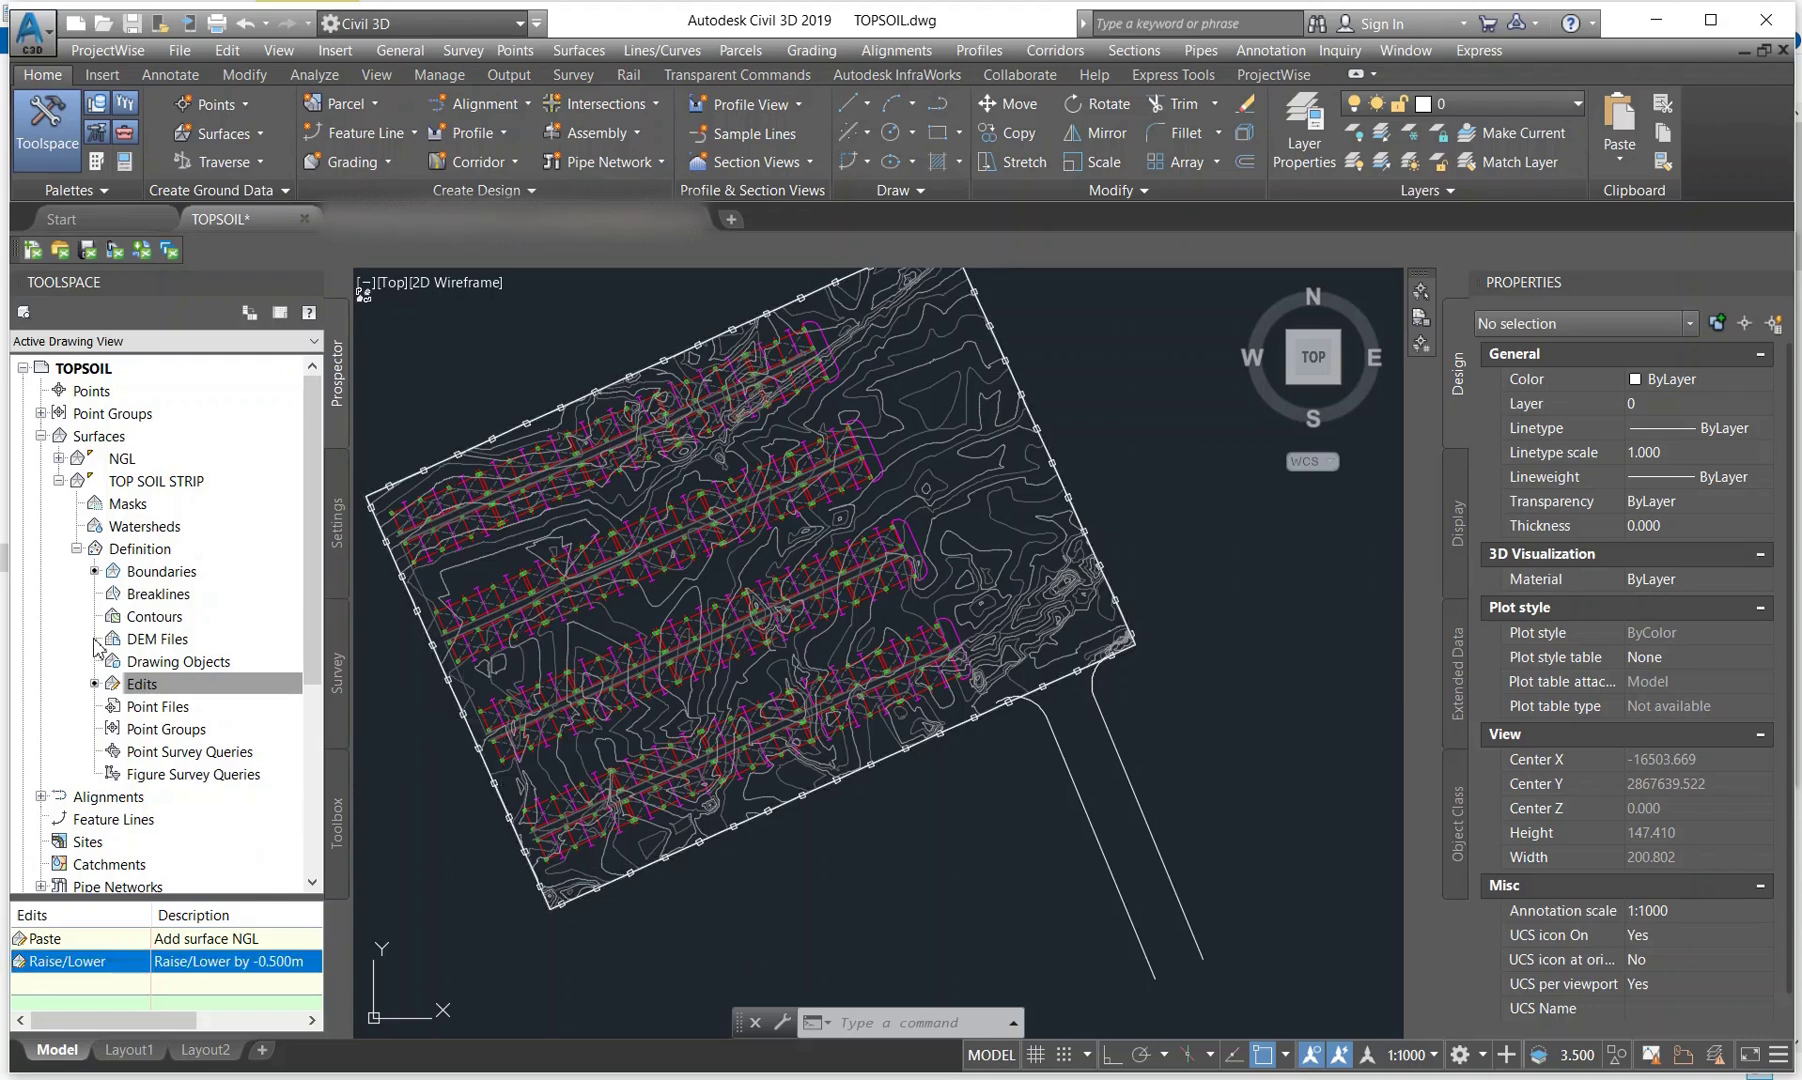
Draw a polyline line straight across the site
{"action": "left_click", "coordinate": [76, 549]}
{"action": "left_click", "coordinate": [59, 480]}
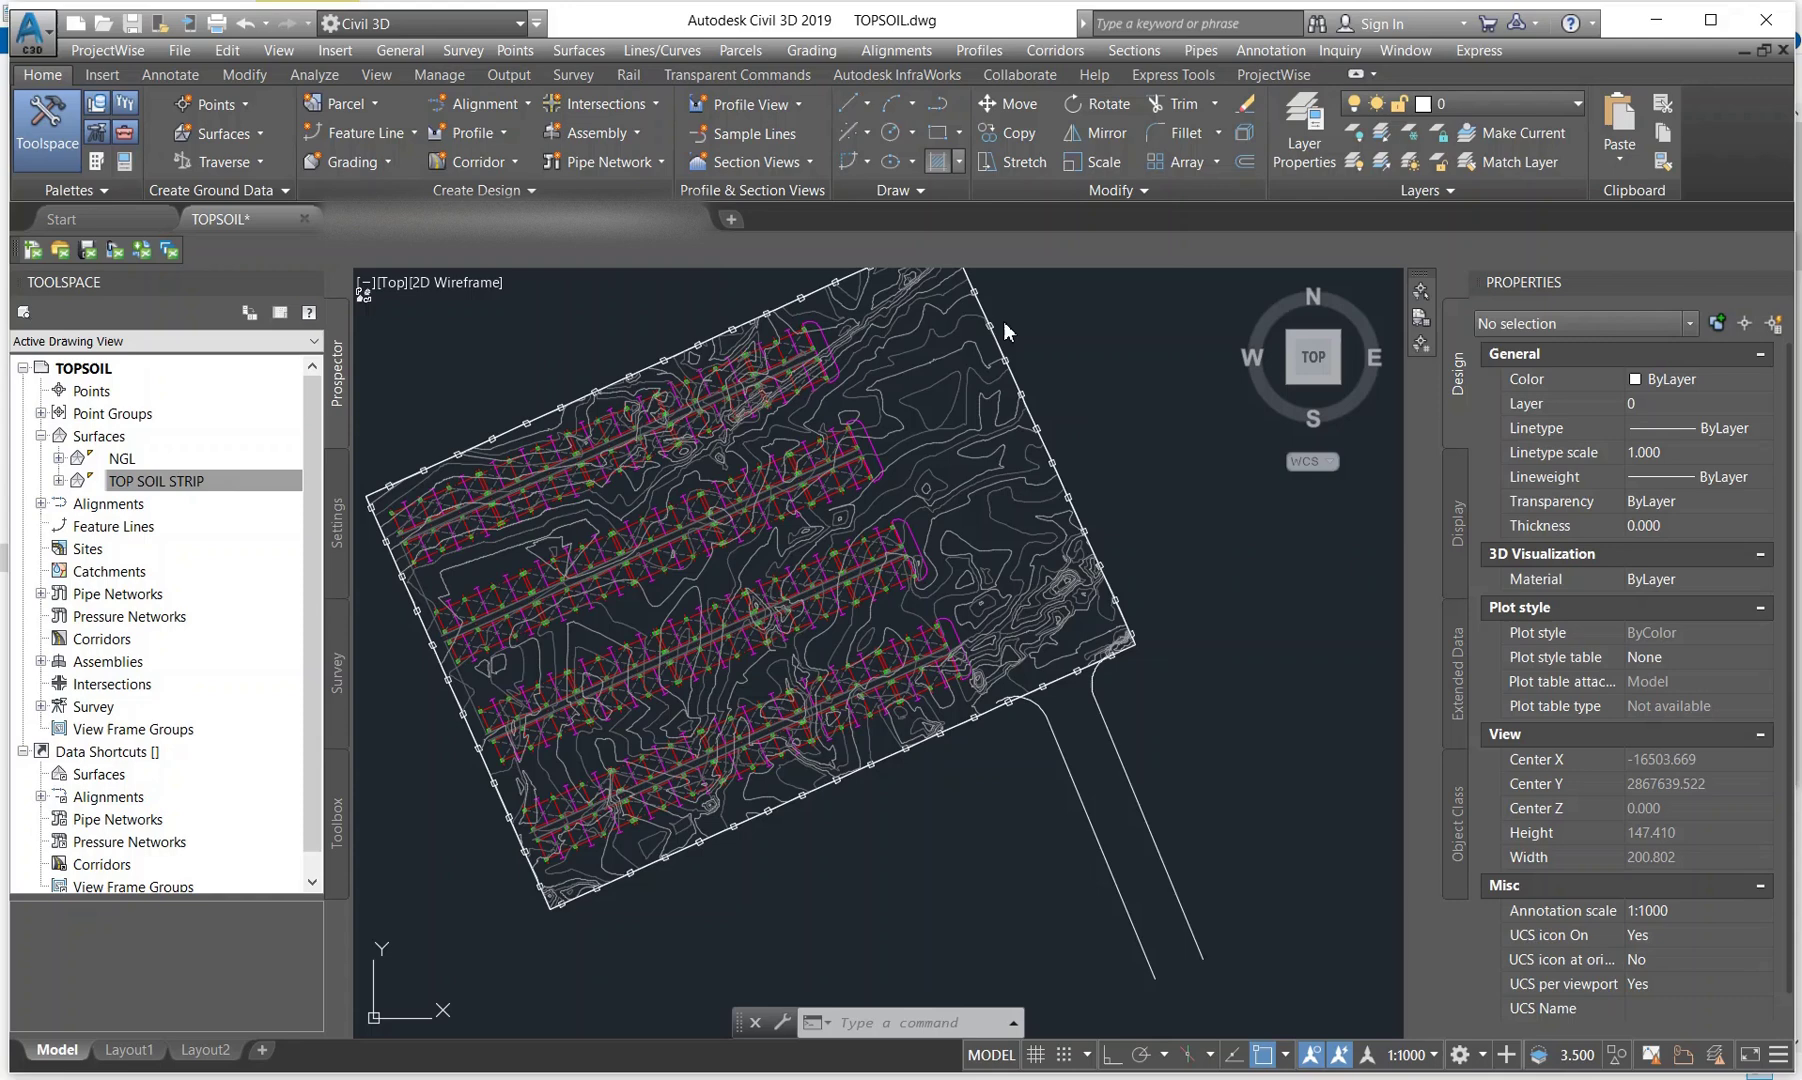
{"action": "left_click", "coordinate": [937, 103]}
{"action": "scroll", "coordinate": [955, 488], "scroll_direction": "down", "scroll_amount": 2}
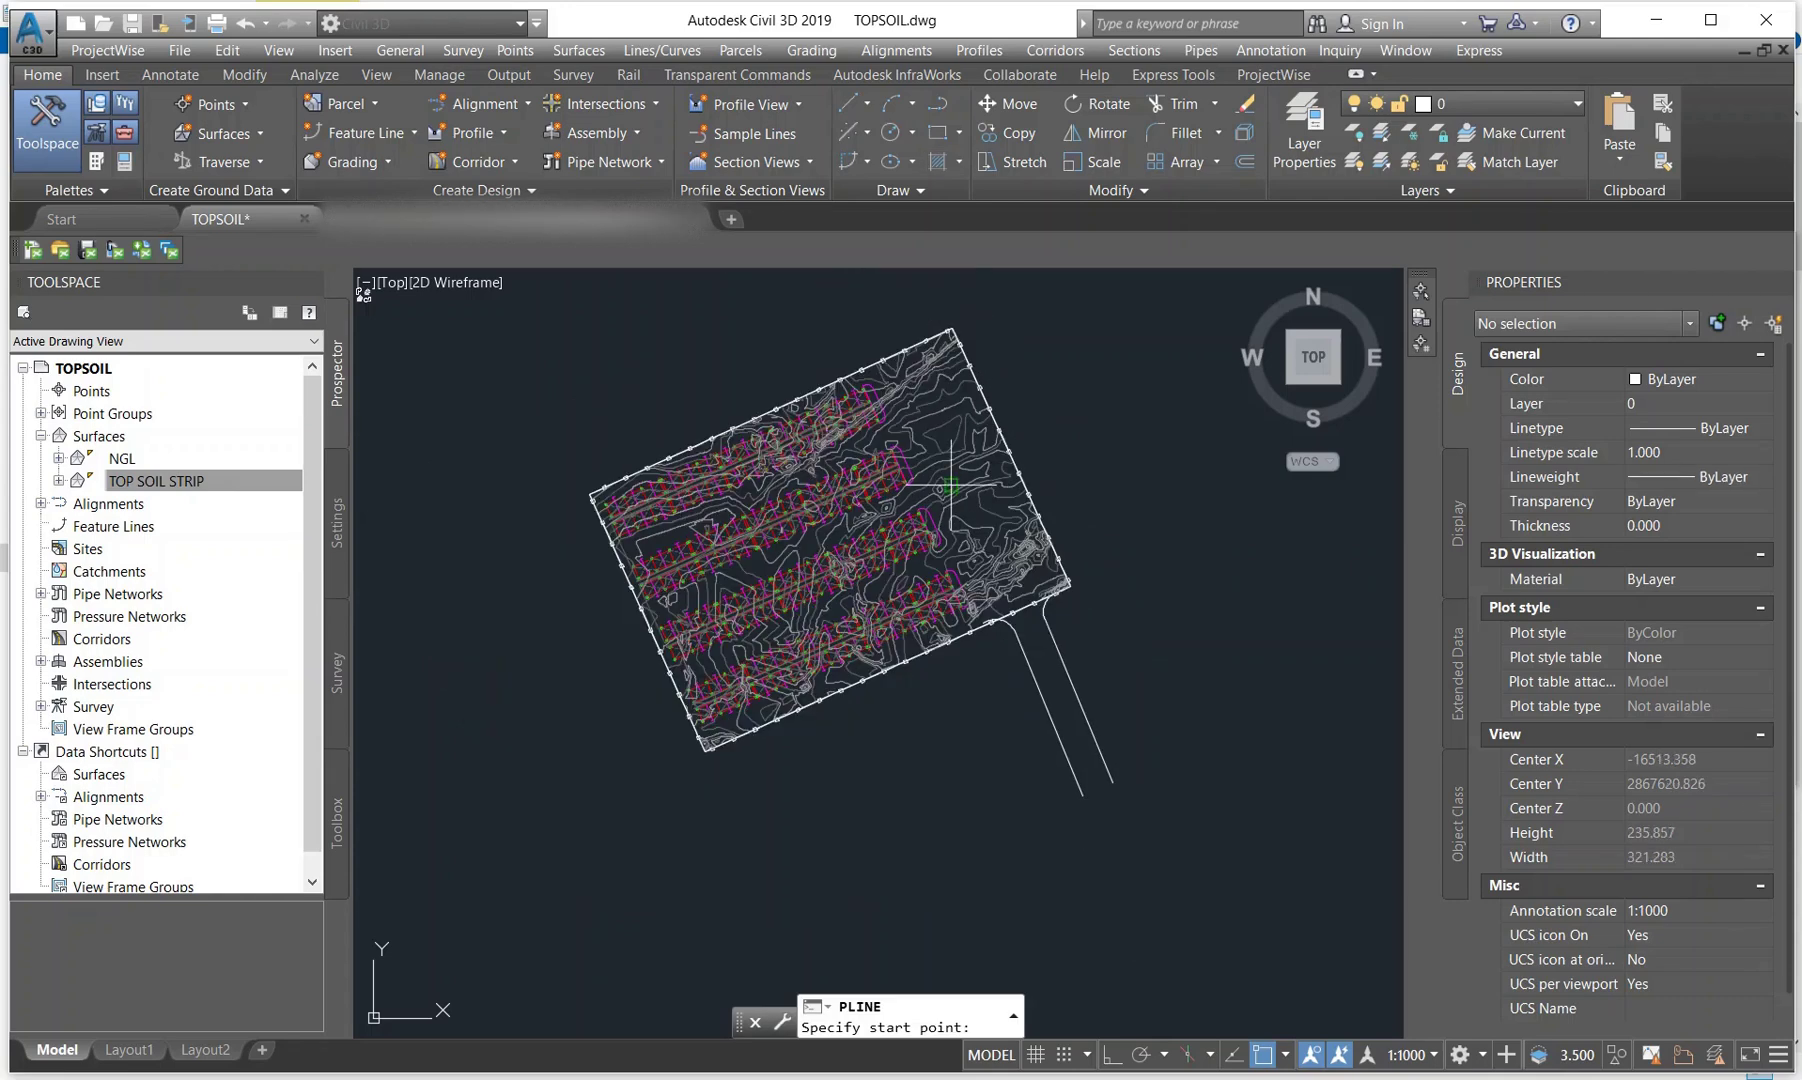
{"action": "left_click", "coordinate": [424, 718]}
{"action": "left_click", "coordinate": [1144, 398]}
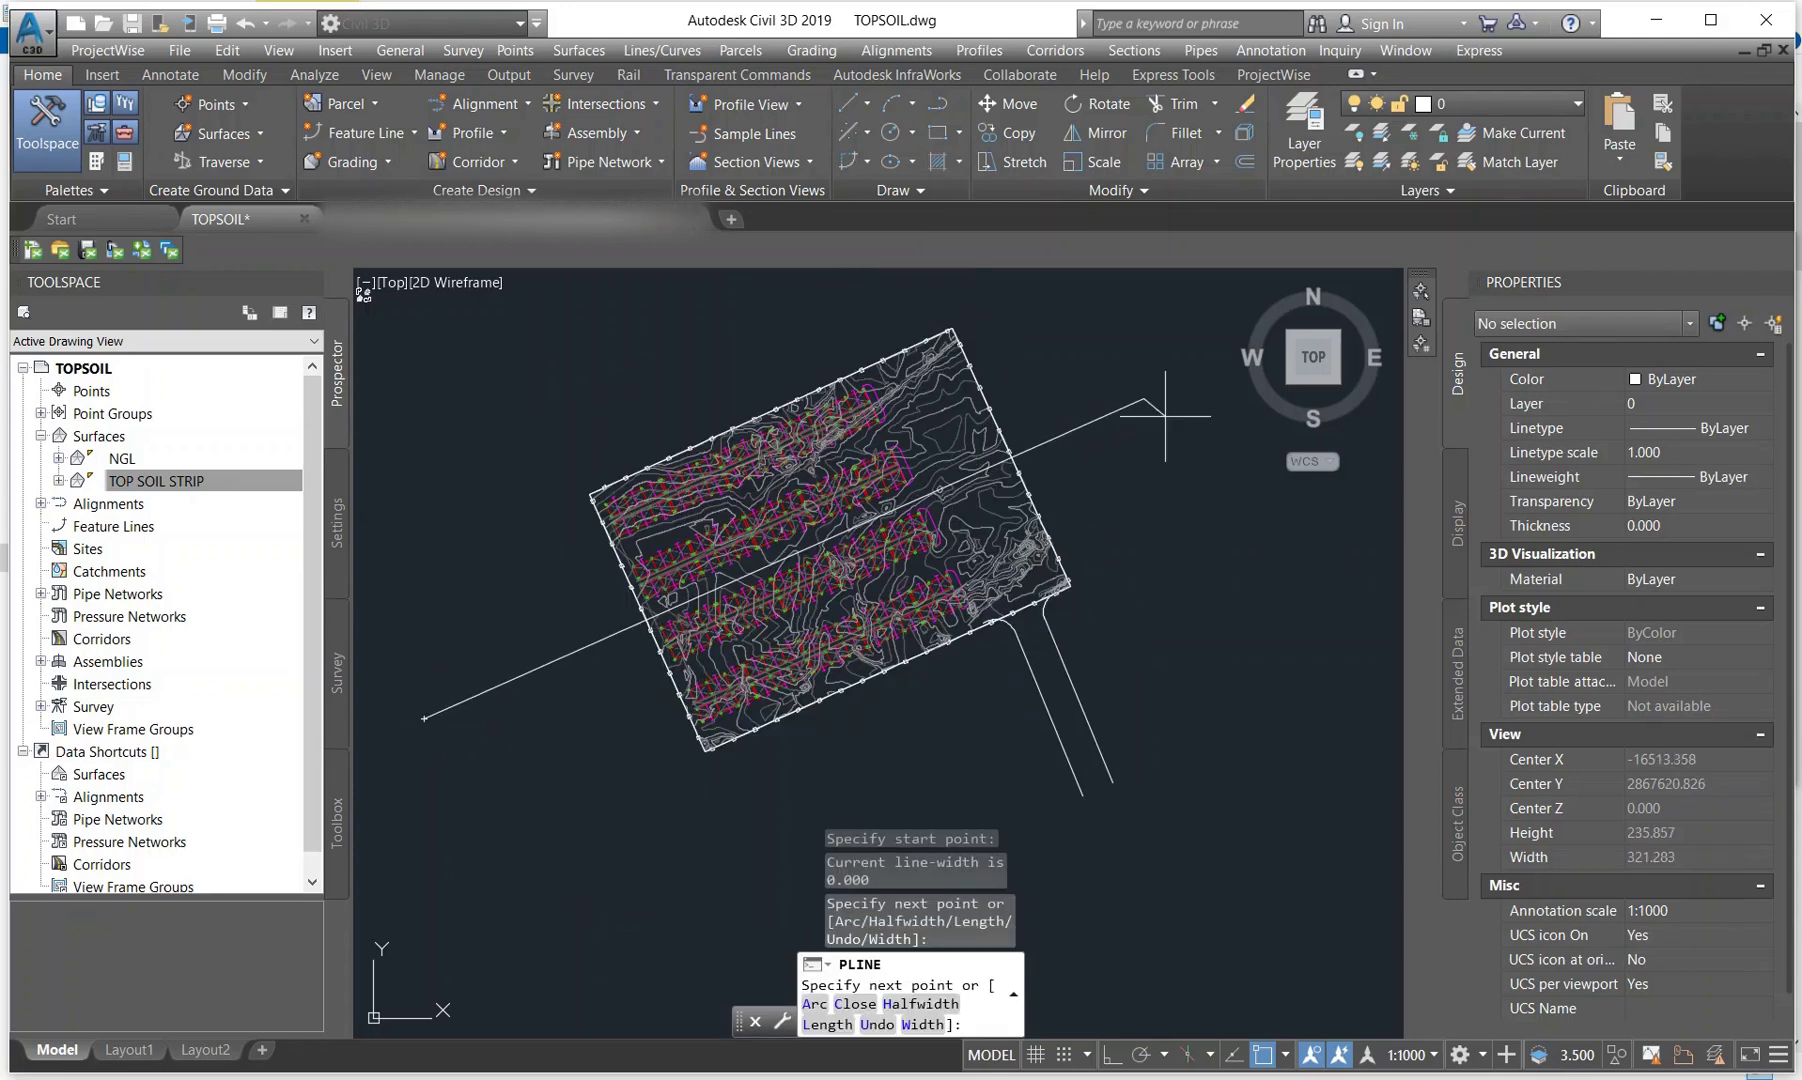
{"action": "key", "text": "Escape"}
{"action": "left_click", "coordinate": [1100, 385]}
Create a quick profile along the line sampling NGL and TOP SOIL STRIP, placed below the site
{"action": "left_click", "coordinate": [1095, 445]}
{"action": "right_click", "coordinate": [1106, 455]}
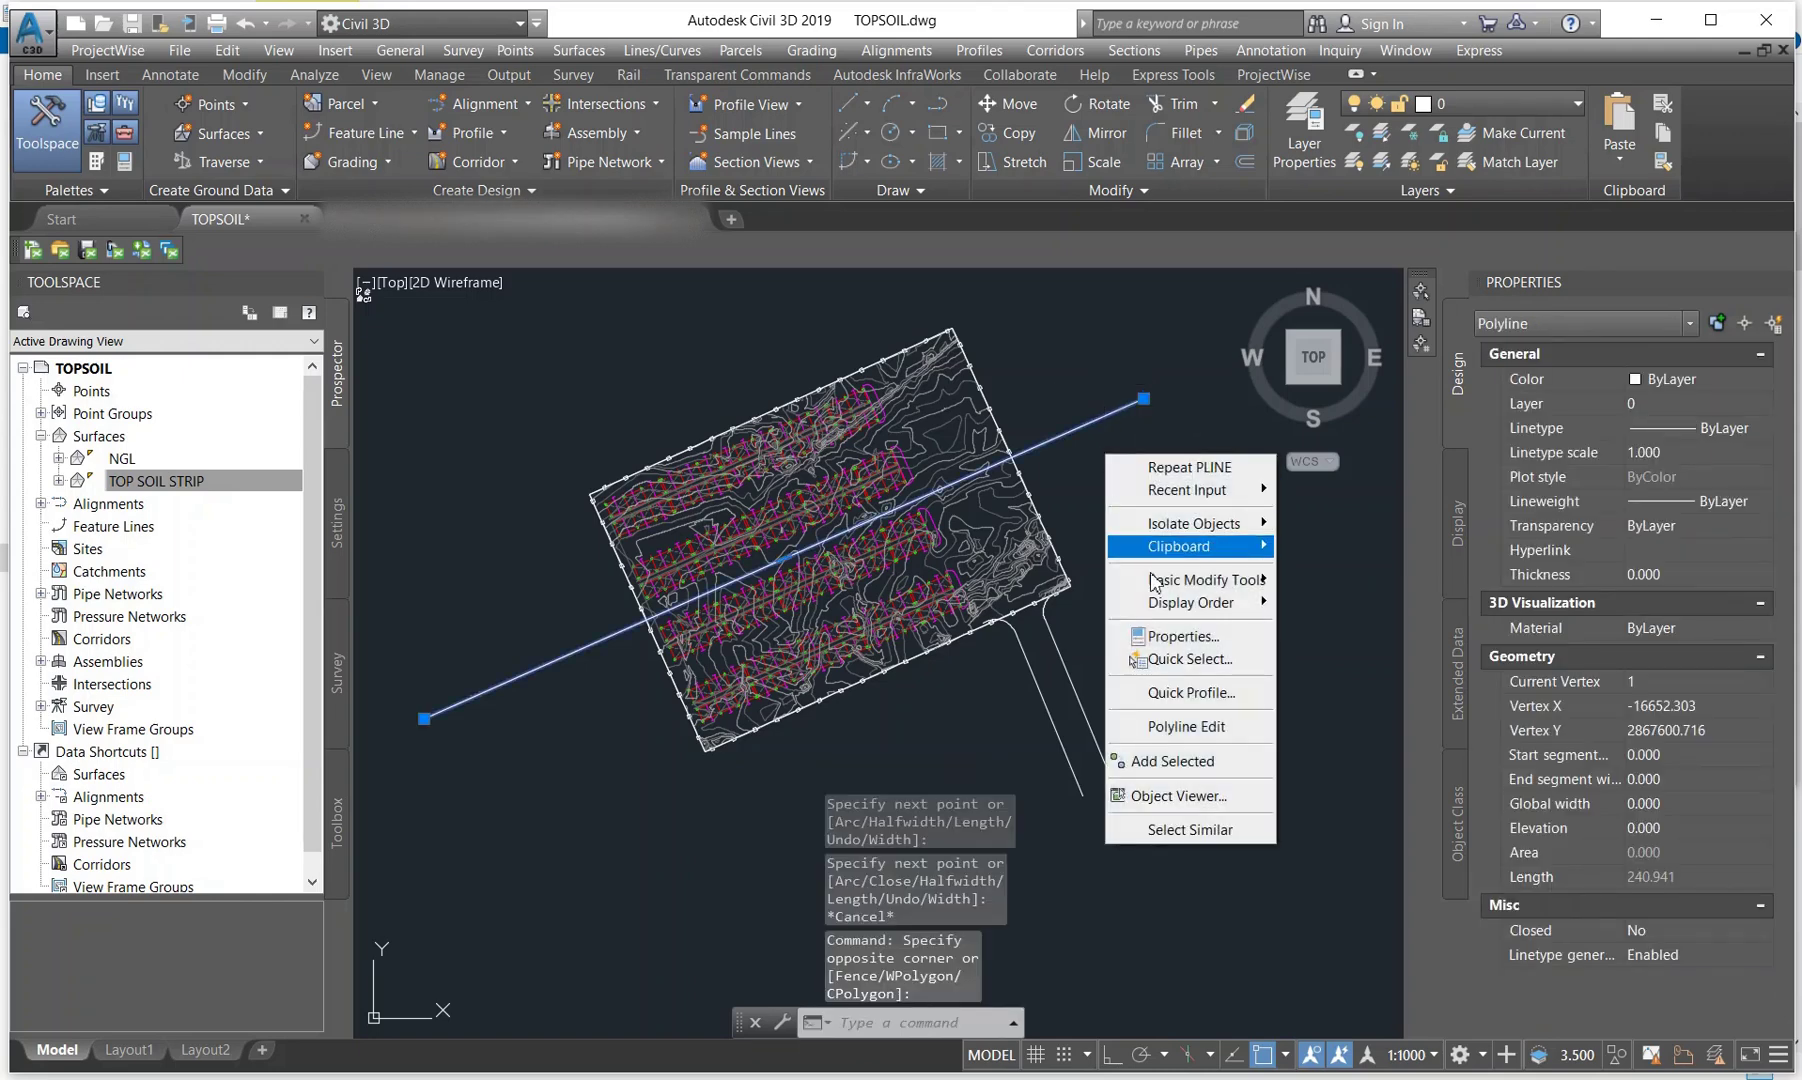
{"action": "left_click", "coordinate": [1185, 693]}
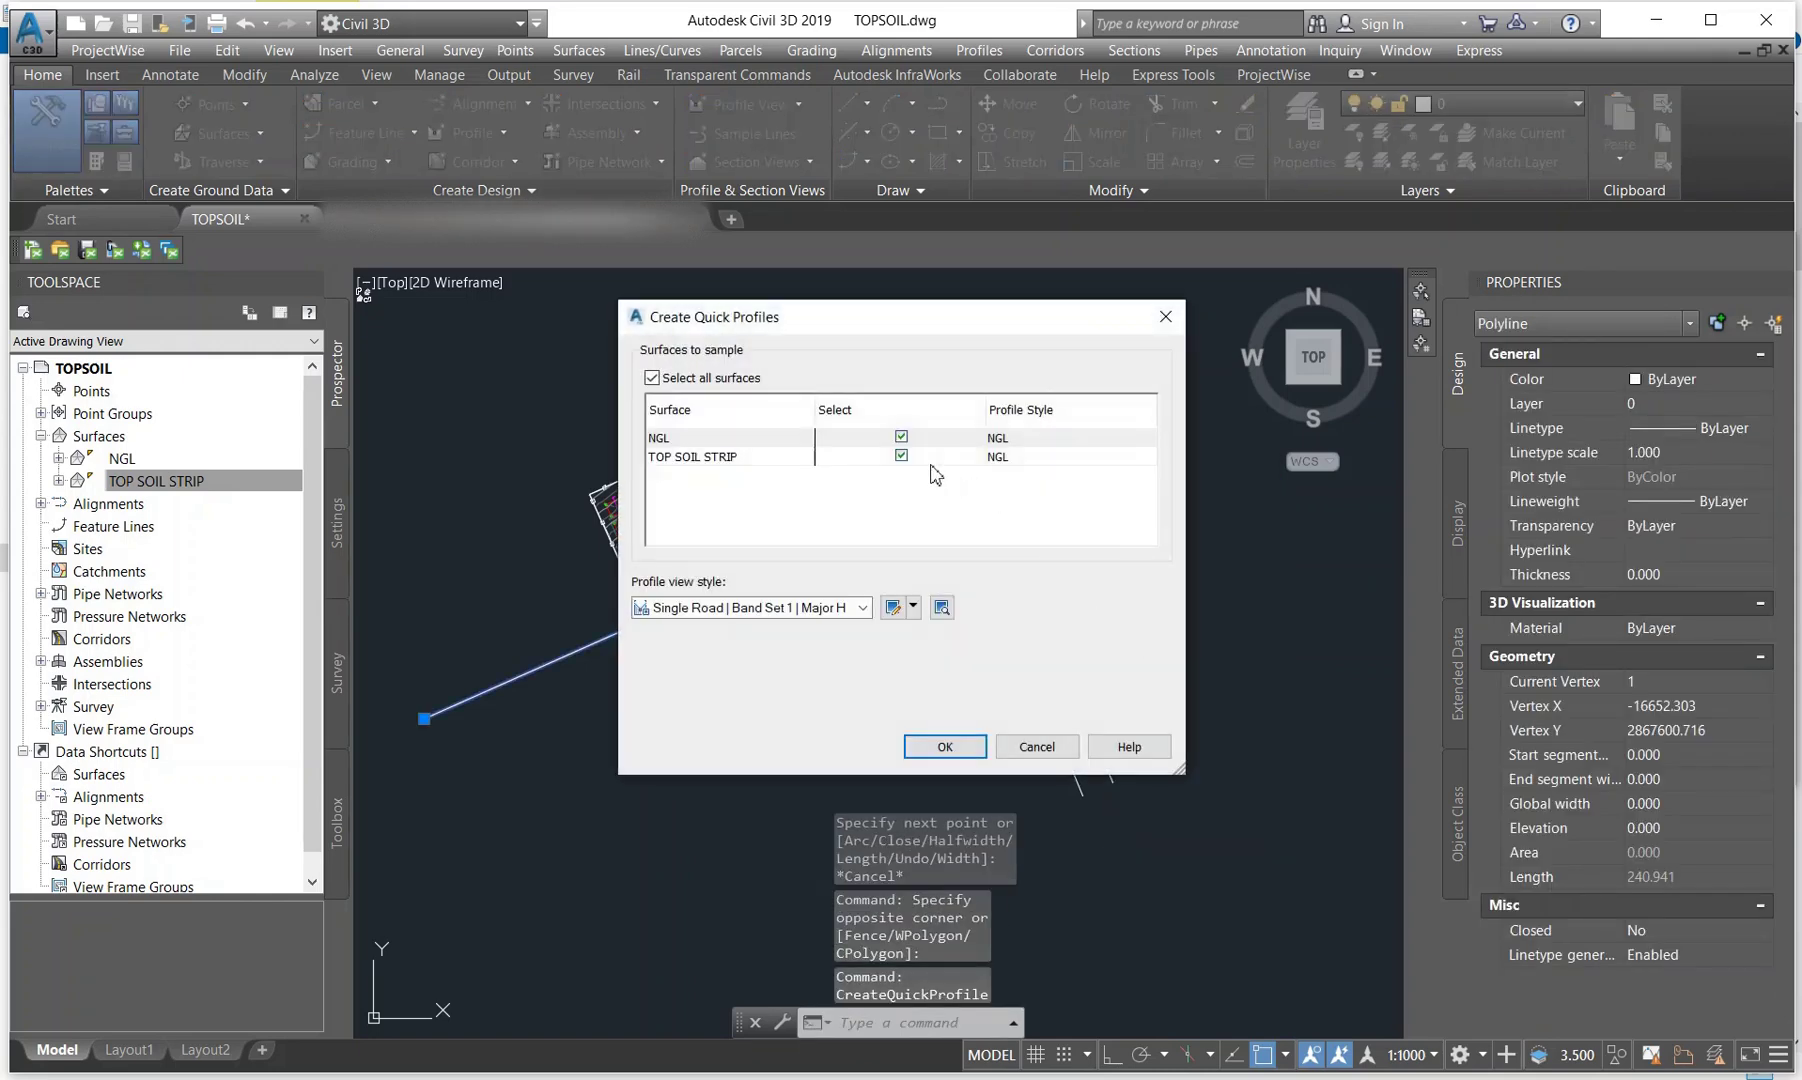
{"action": "left_click", "coordinate": [940, 747]}
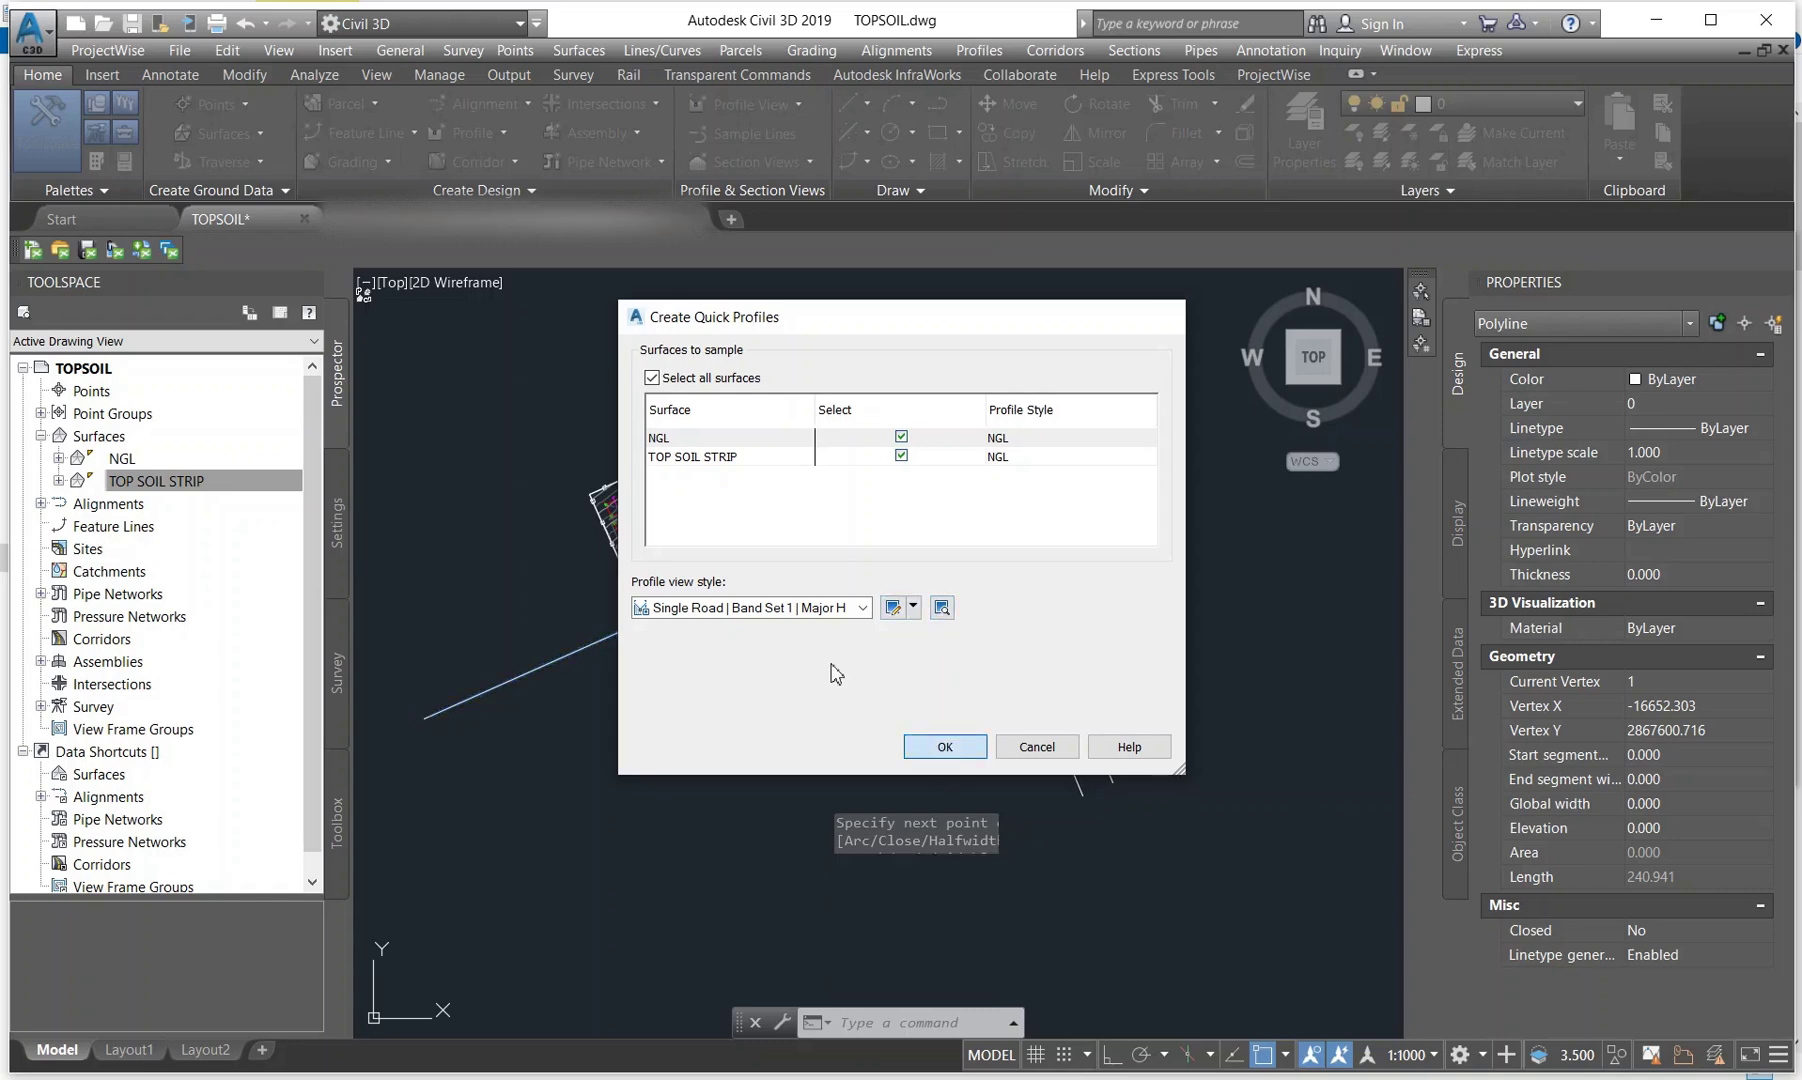
{"action": "left_click", "coordinate": [683, 762]}
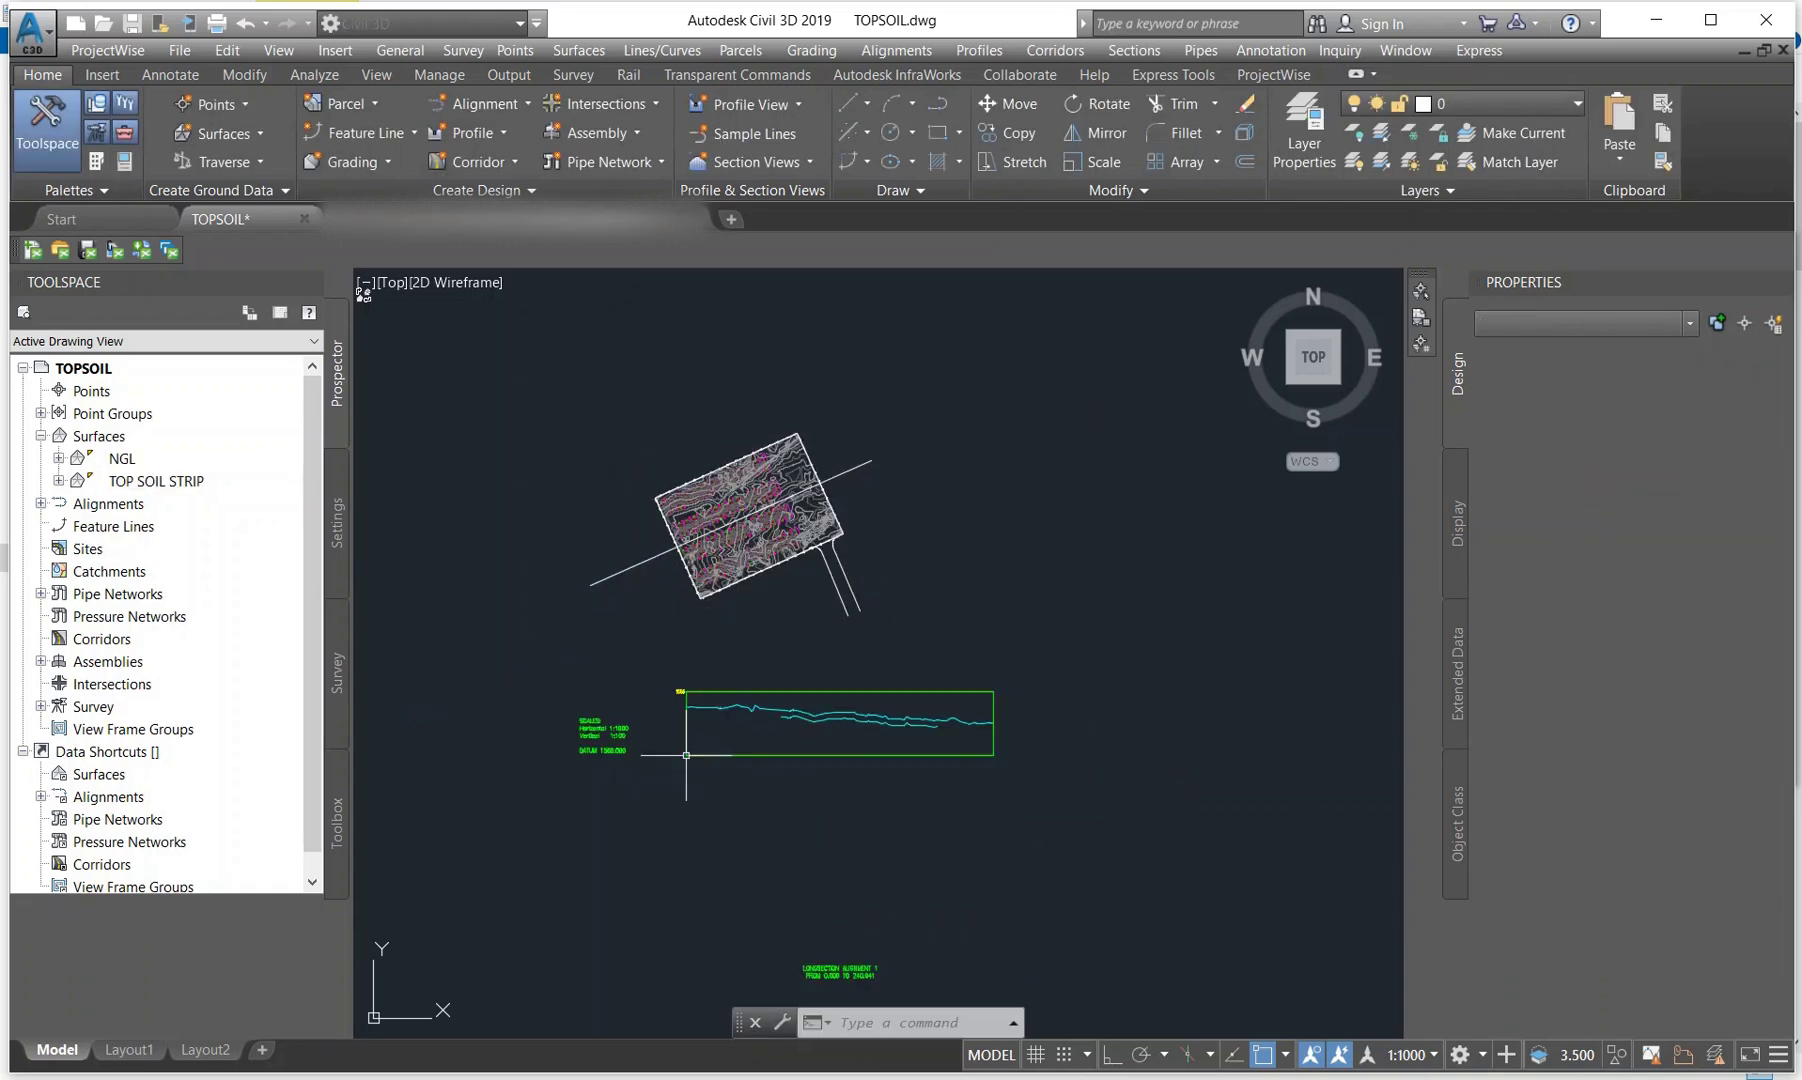
Select the NGL and TOP SOIL STRIP profile lines in the view to check them
{"action": "scroll", "coordinate": [600, 735], "scroll_direction": "up", "scroll_amount": 4}
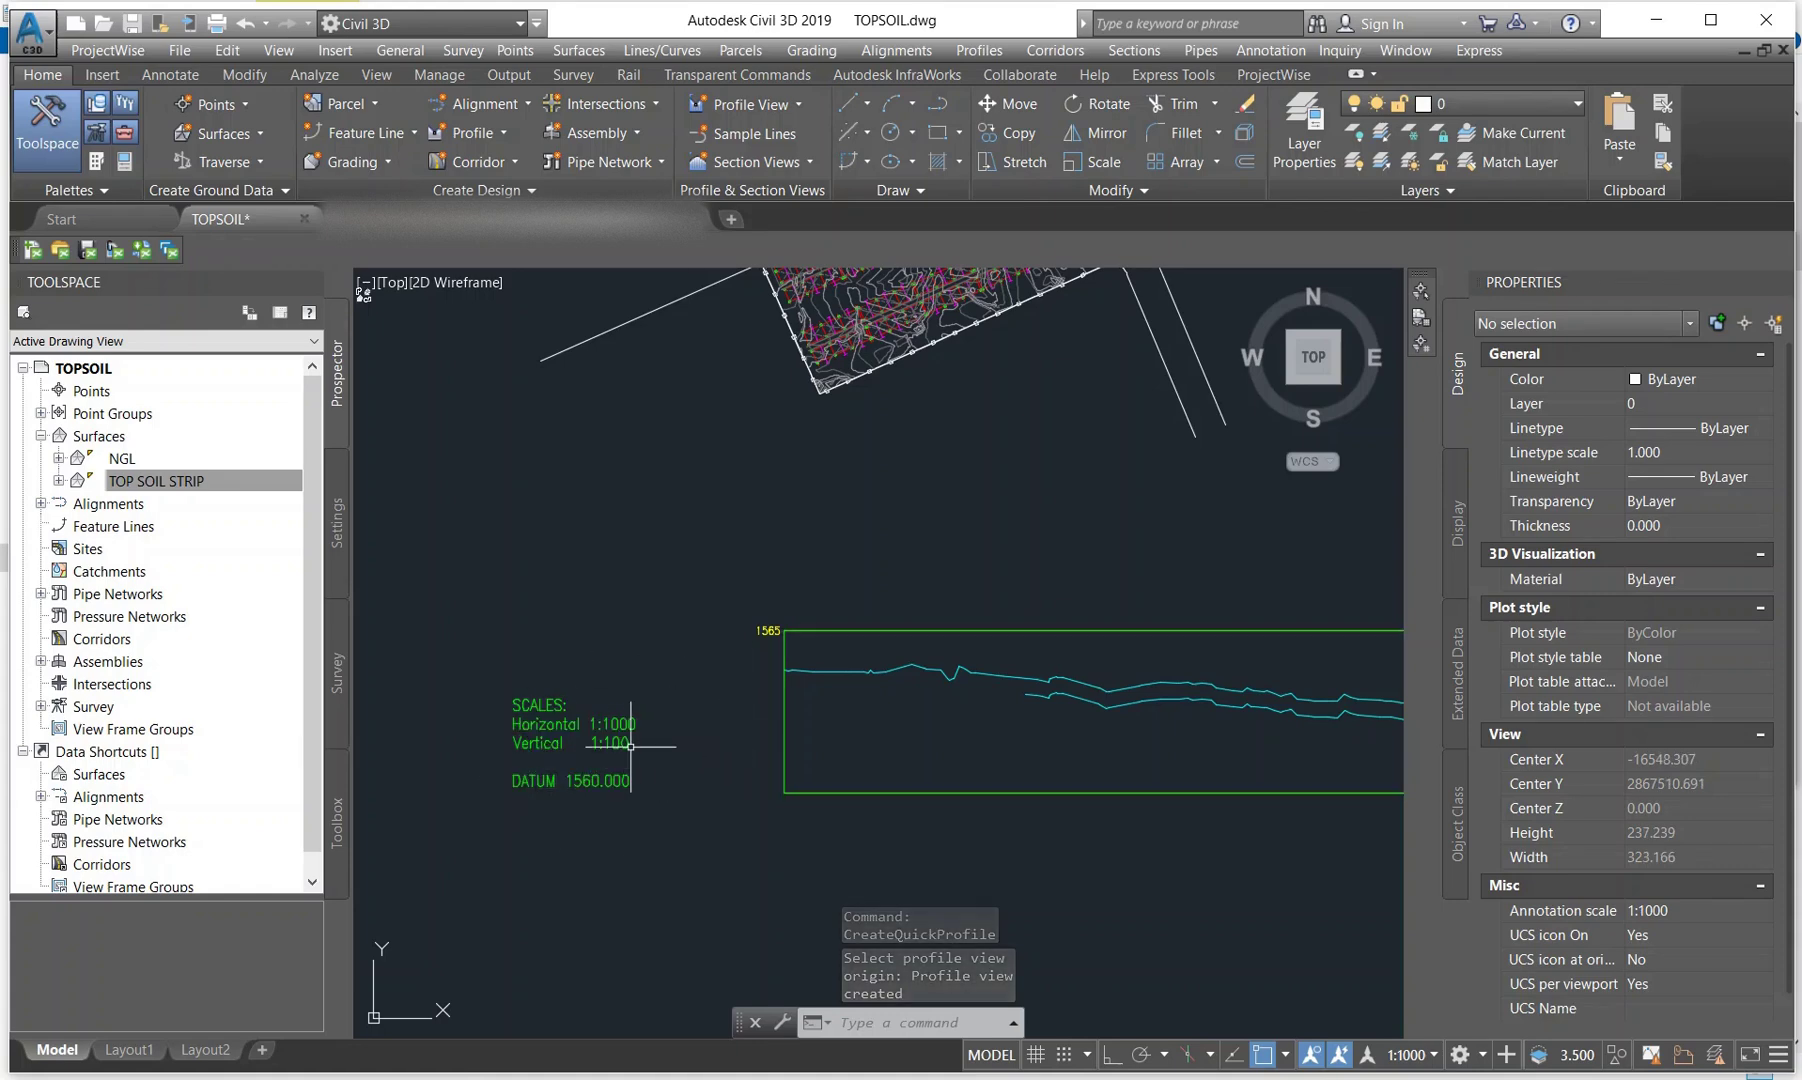
{"action": "scroll", "coordinate": [631, 615], "scroll_direction": "down", "scroll_amount": 1}
{"action": "scroll", "coordinate": [982, 658], "scroll_direction": "up", "scroll_amount": 1}
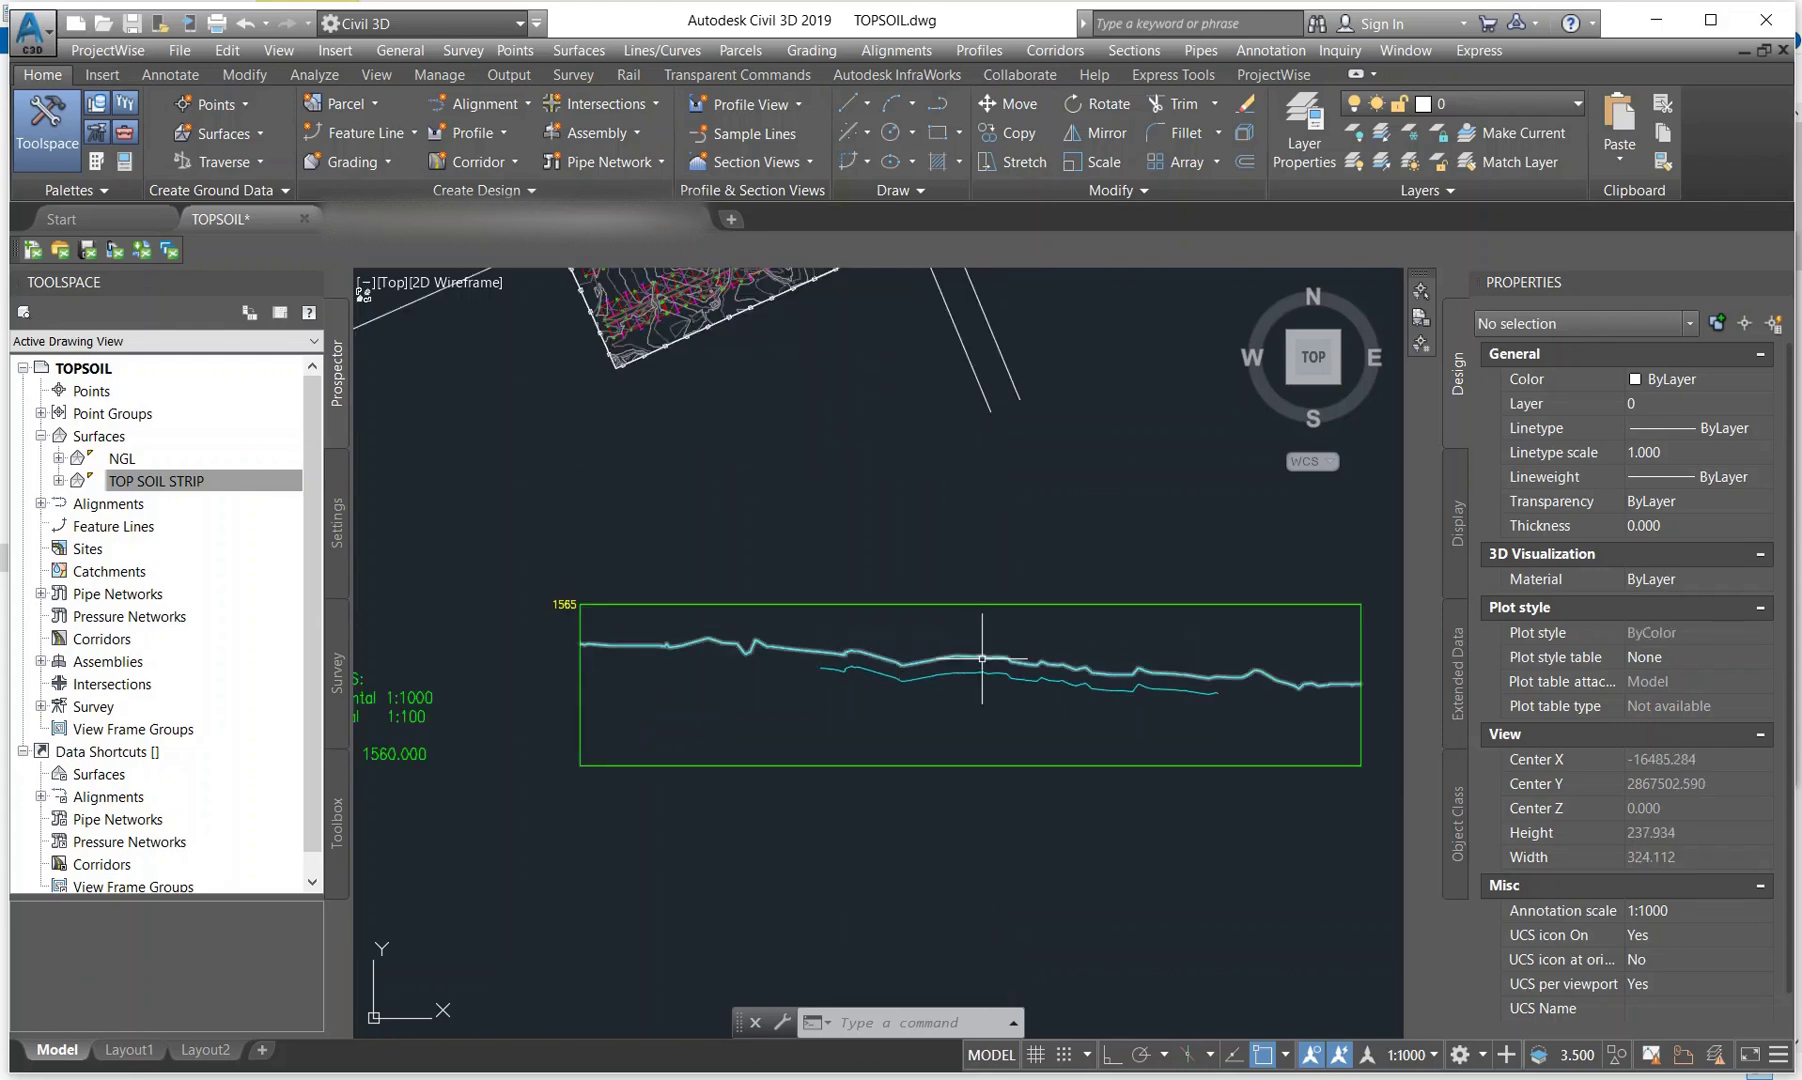
{"action": "left_click", "coordinate": [988, 657]}
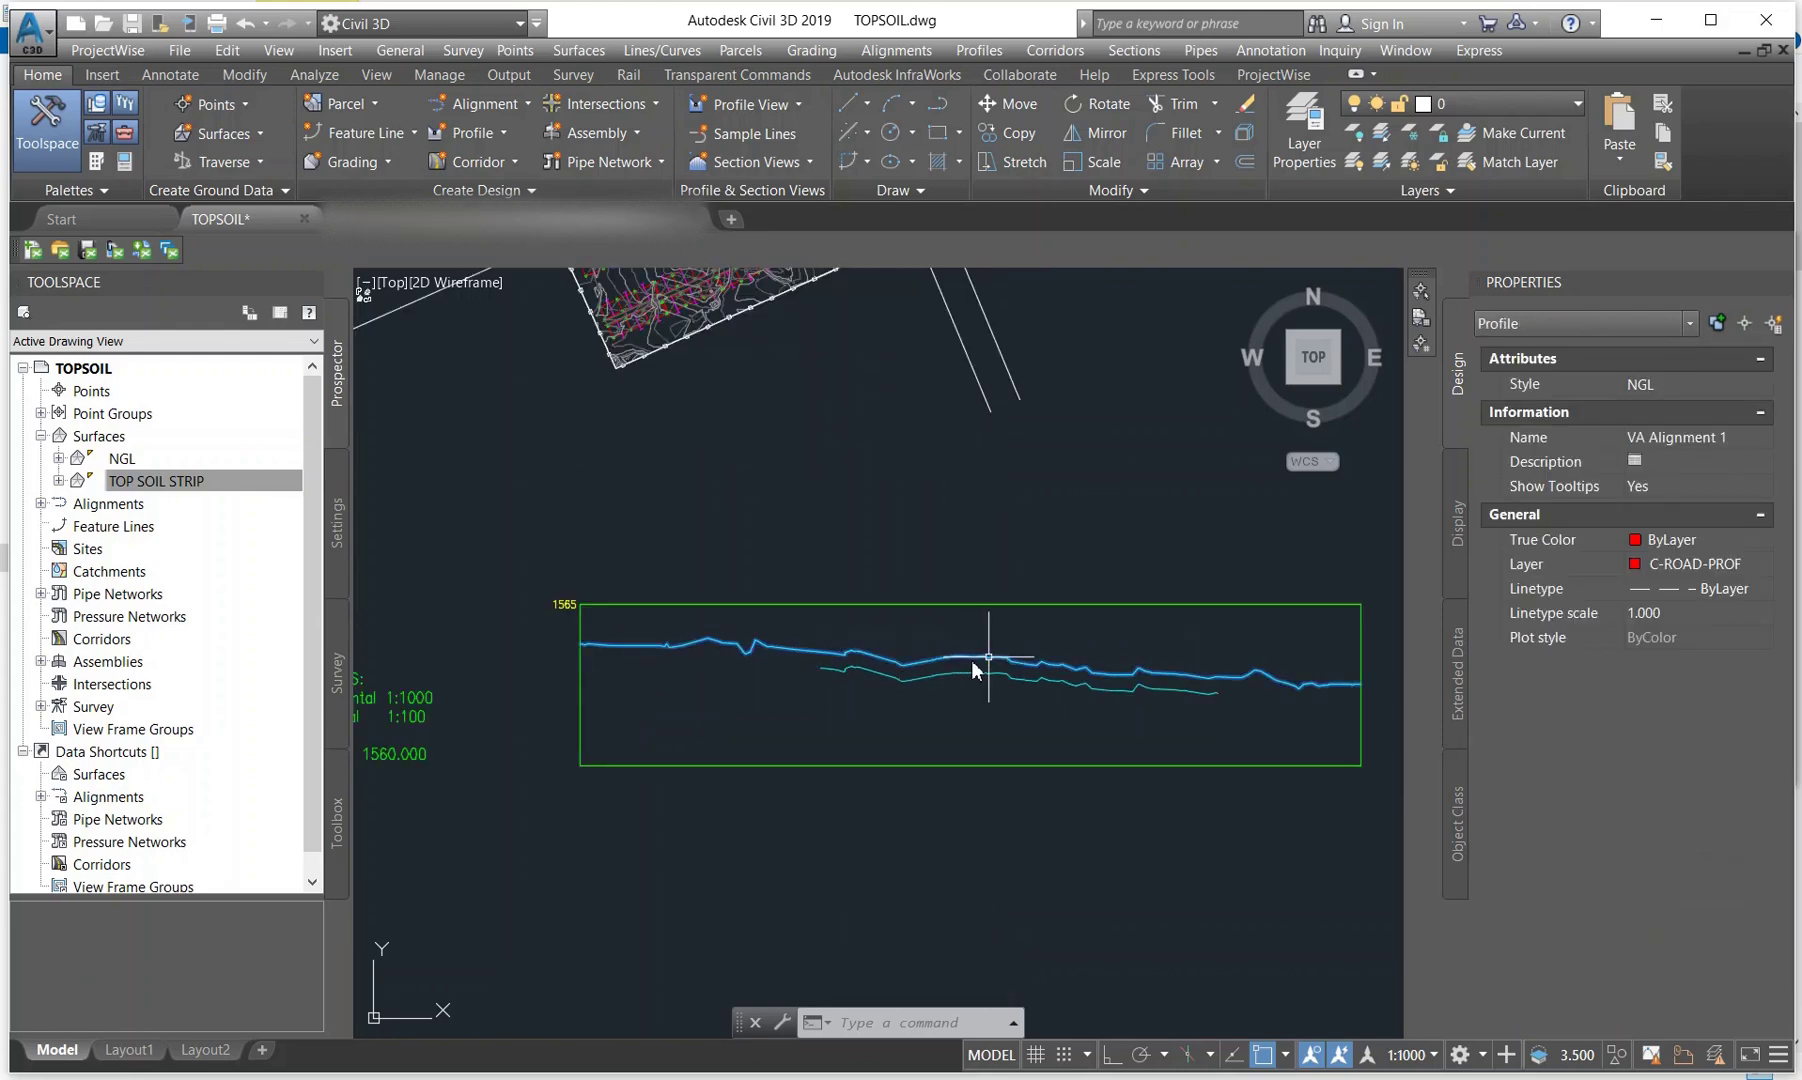
{"action": "key", "text": "Escape"}
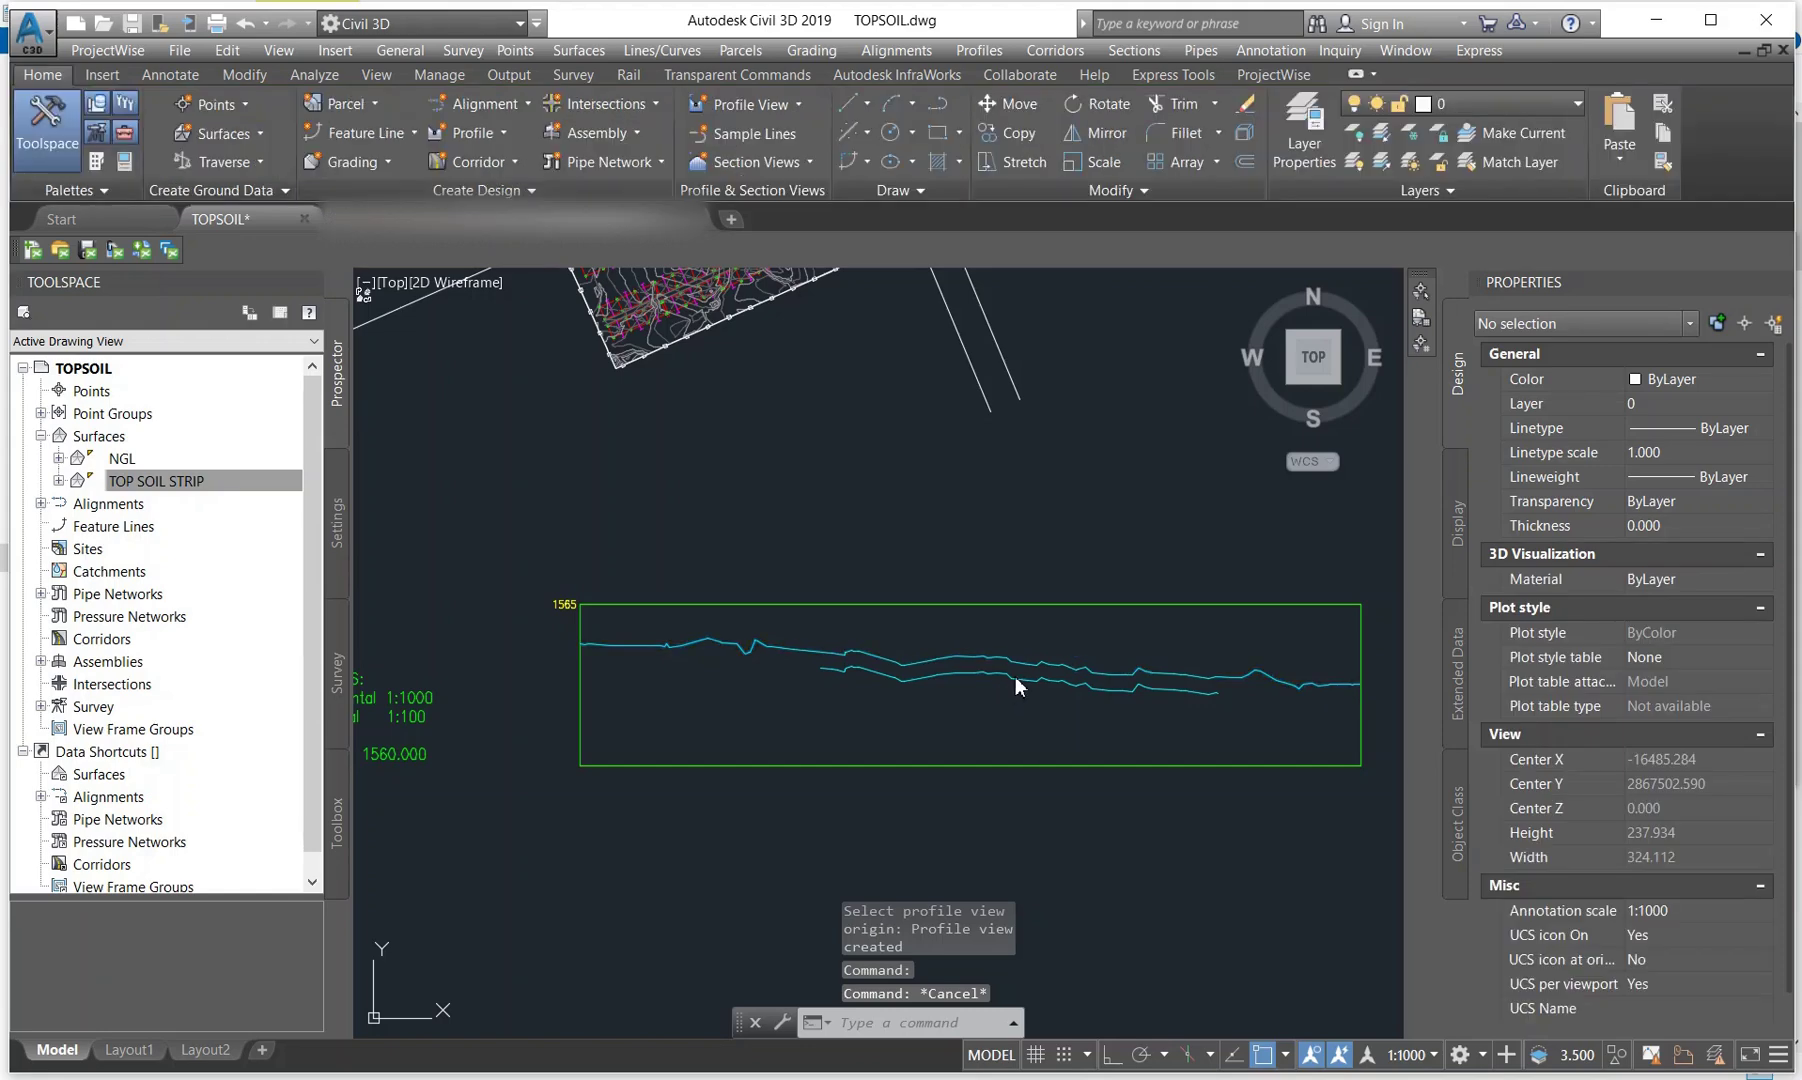
{"action": "left_click", "coordinate": [1015, 676]}
{"action": "left_click", "coordinate": [1001, 690]}
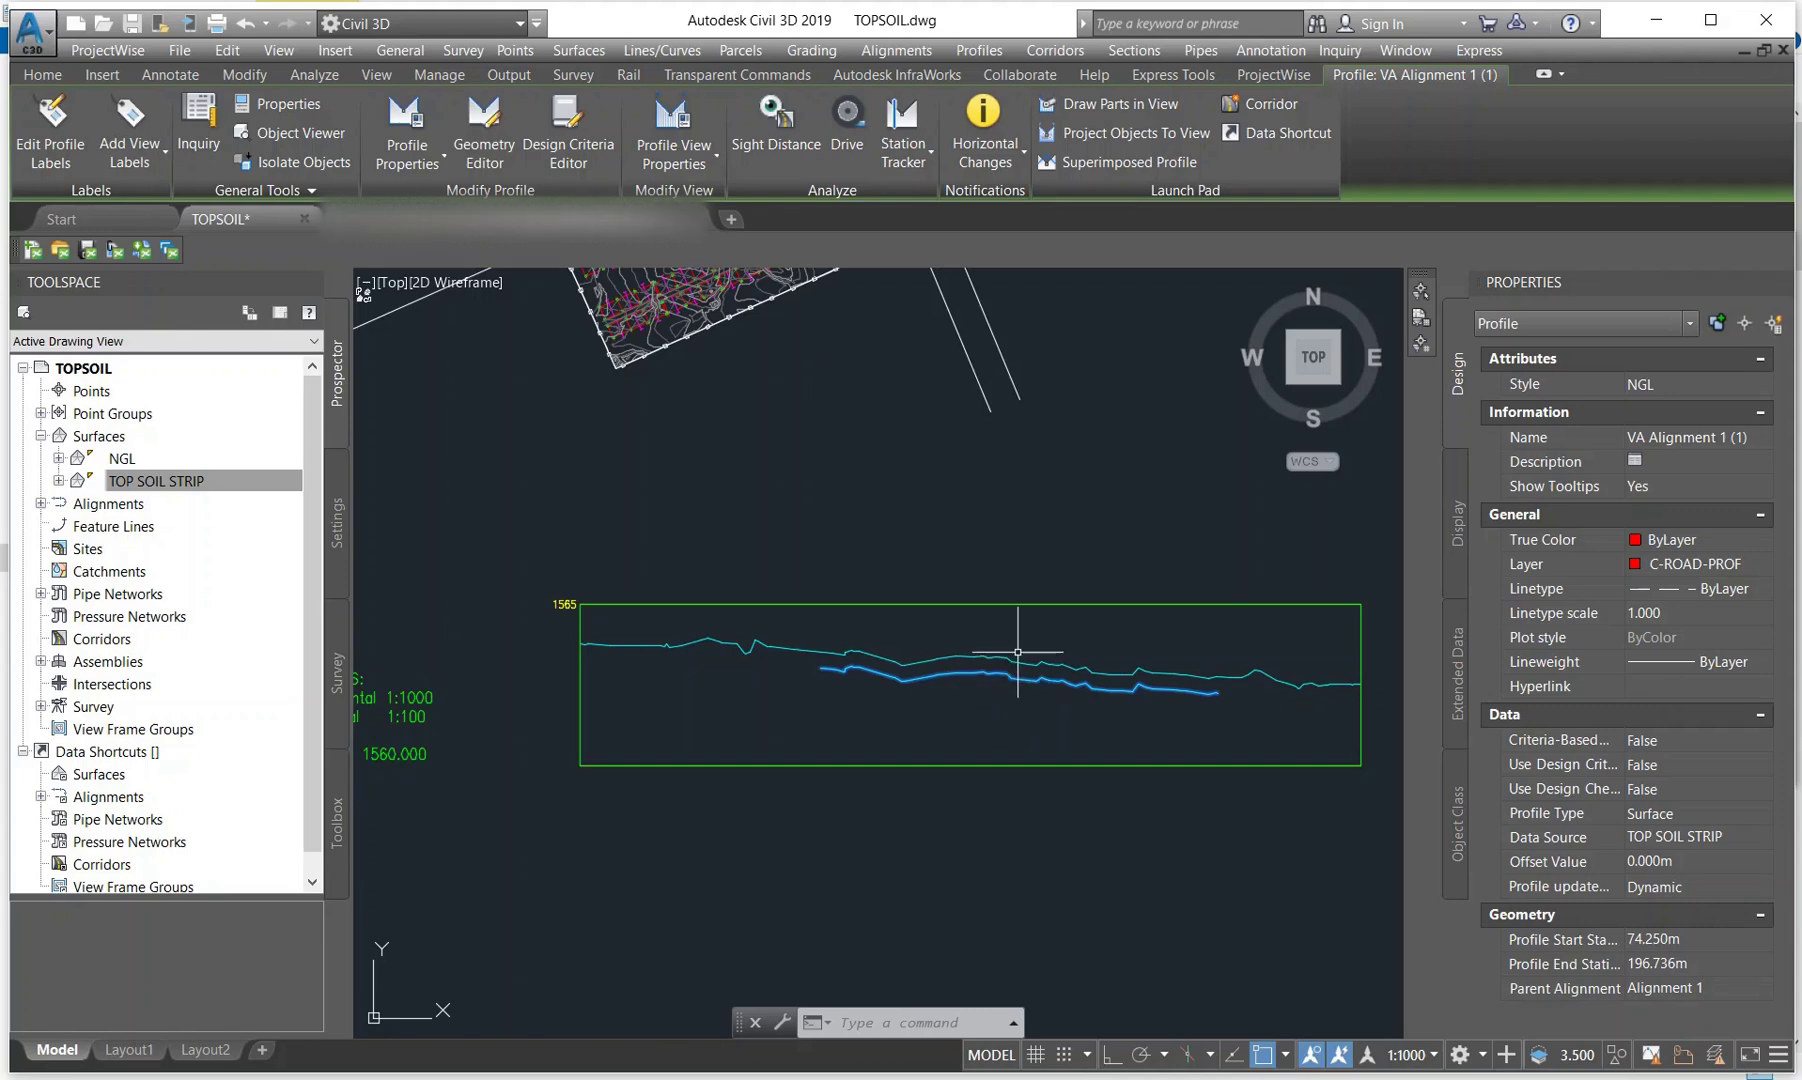
{"action": "key", "text": "Escape"}
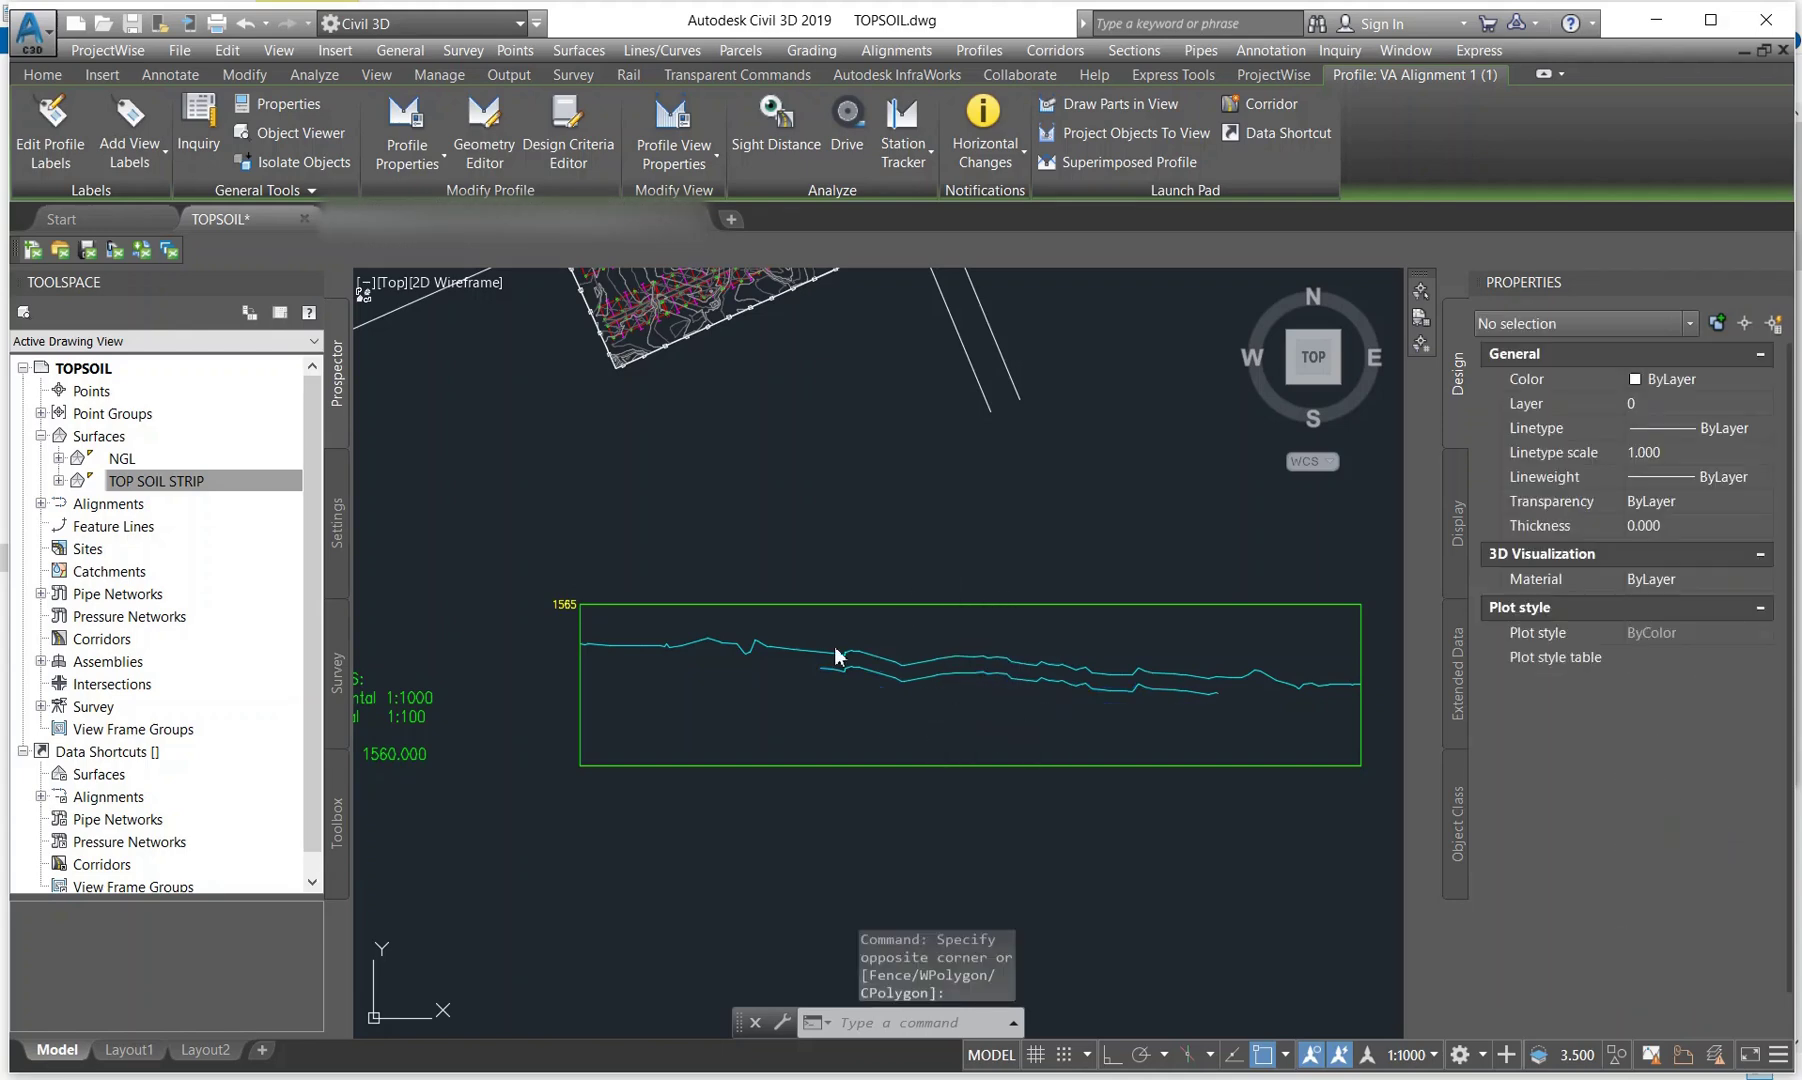
In the Volumes Dashboard, start a new volume surface named 'CUT AND FILL TOPSOIL'
{"action": "left_click", "coordinate": [318, 75]}
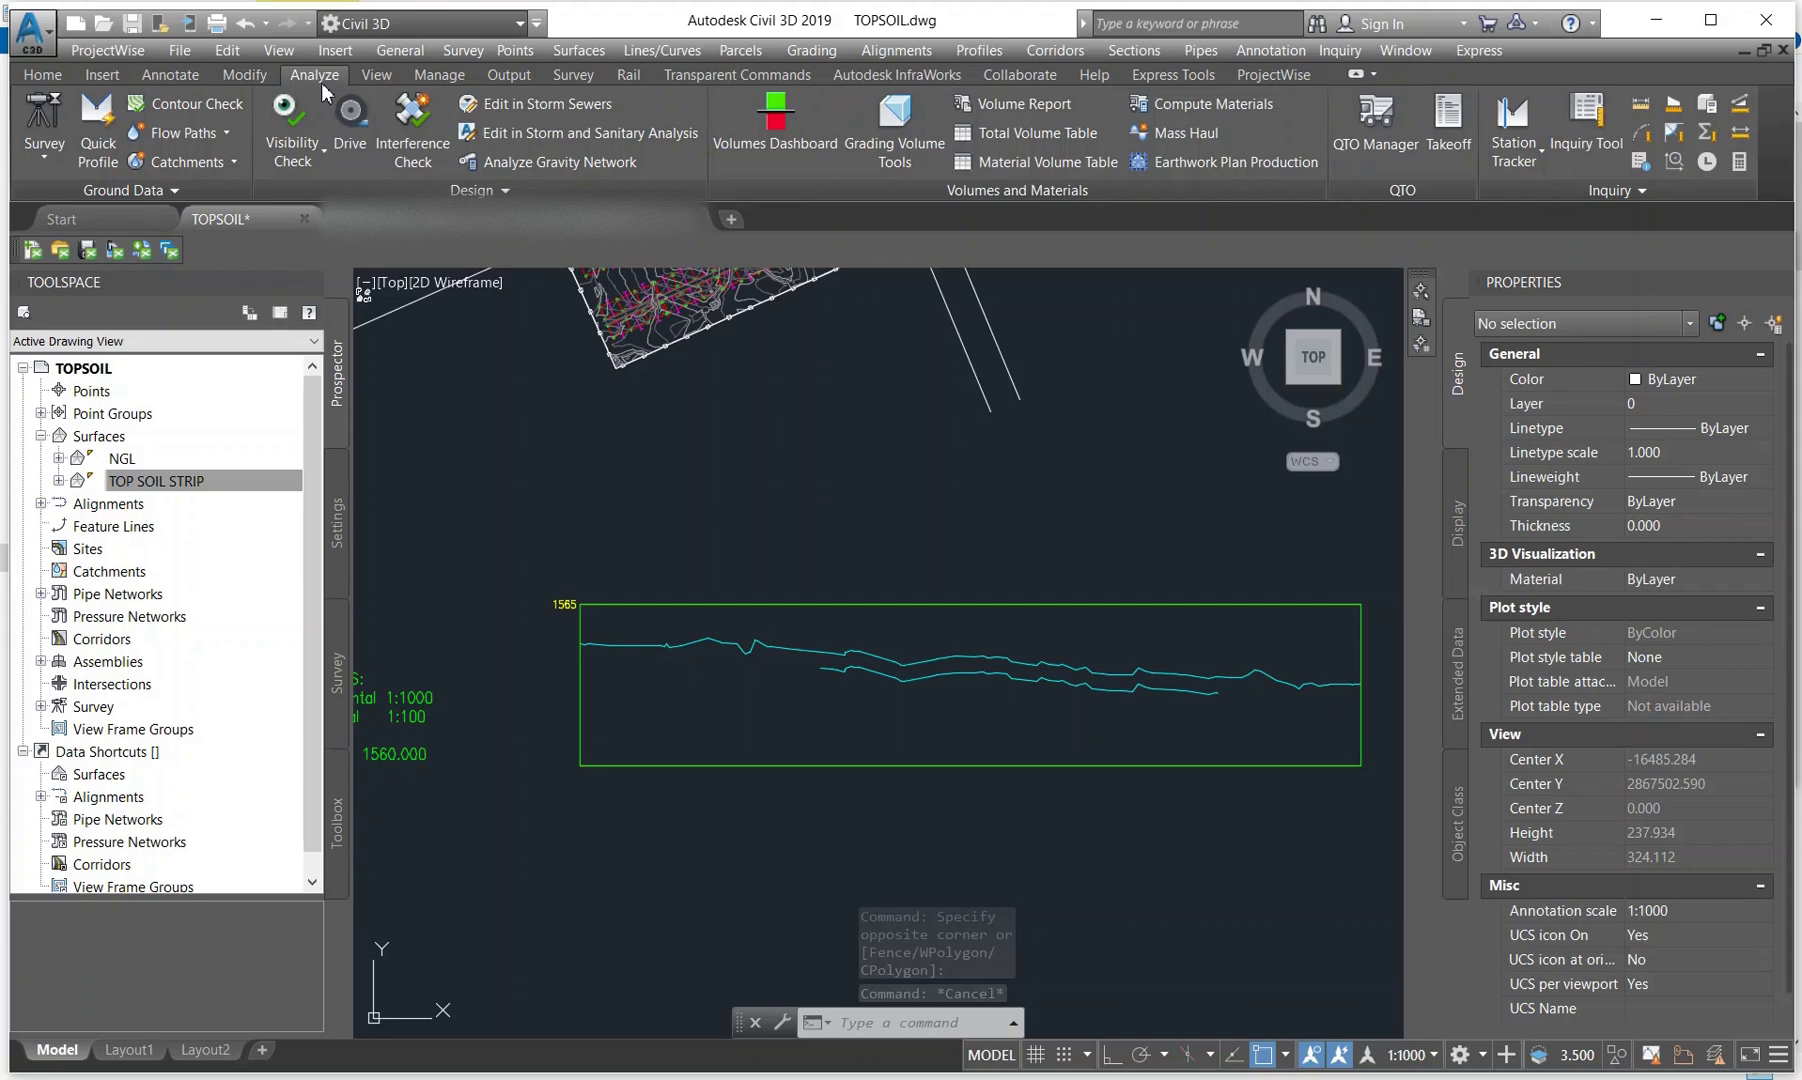
{"action": "left_click", "coordinate": [795, 137]}
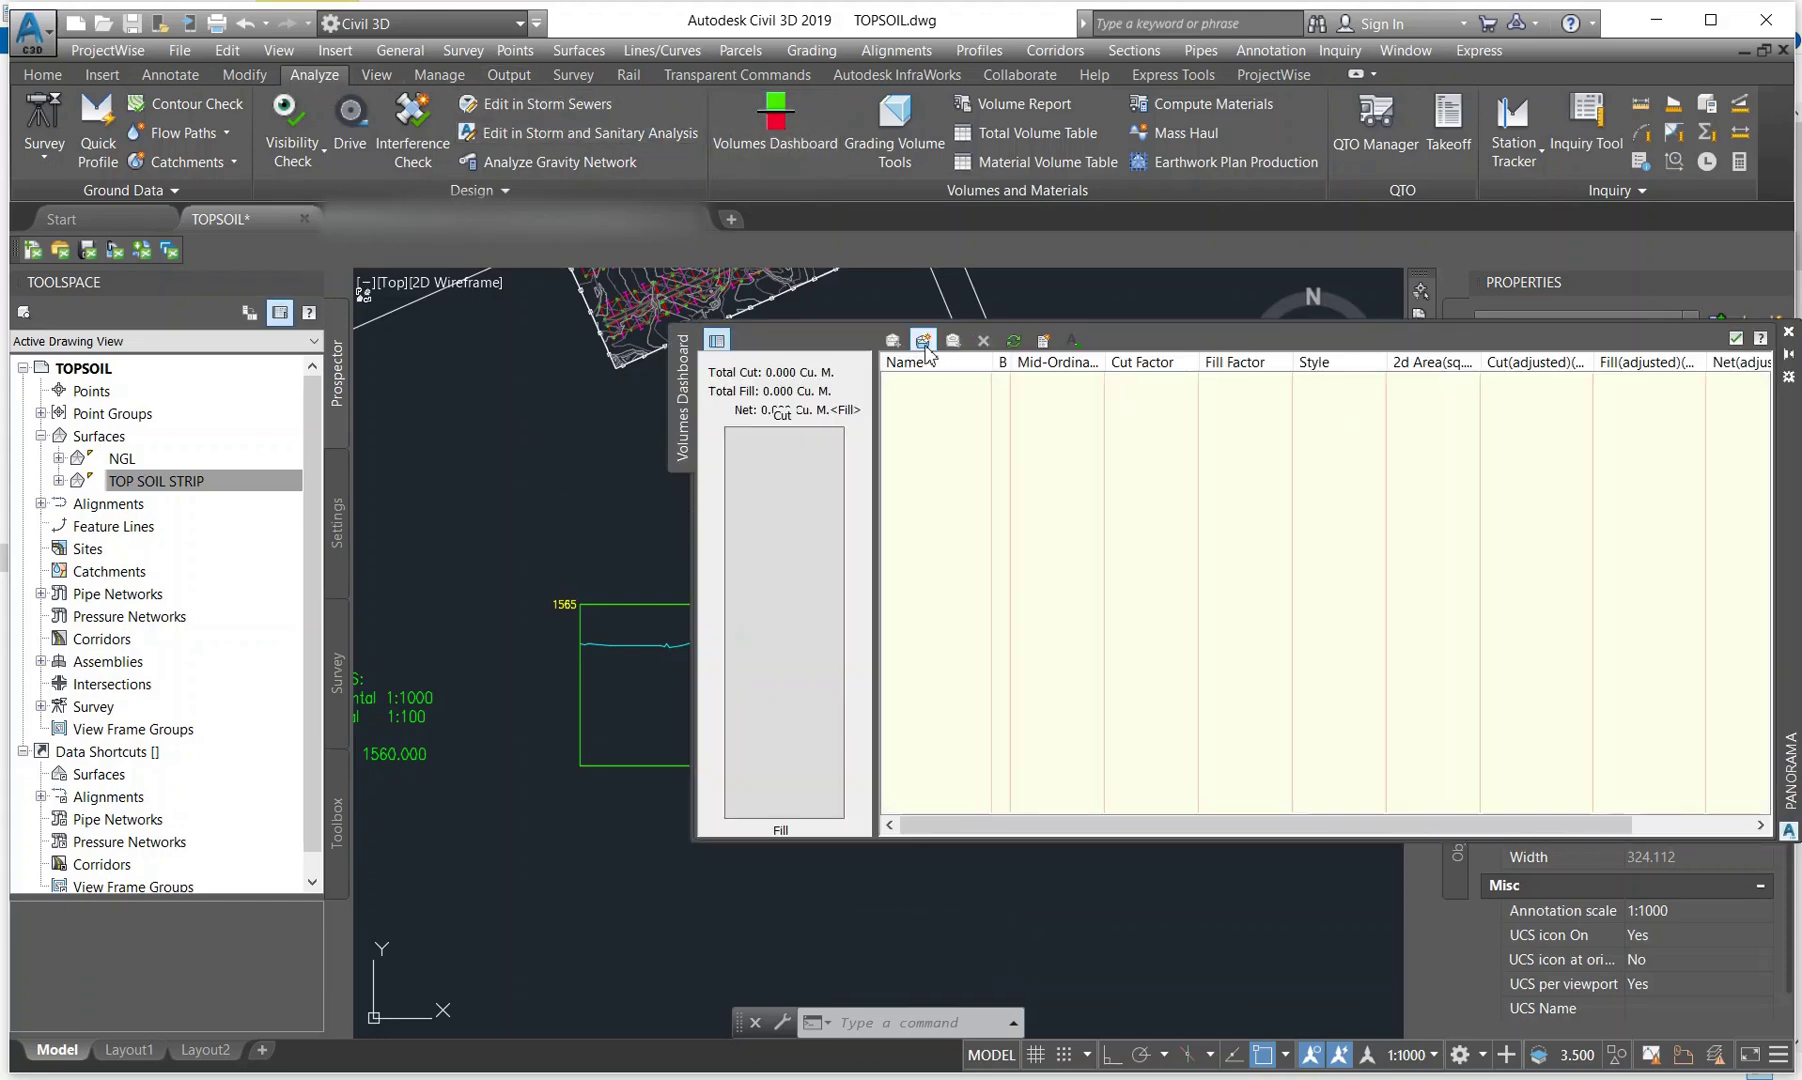
{"action": "left_click", "coordinate": [923, 341]}
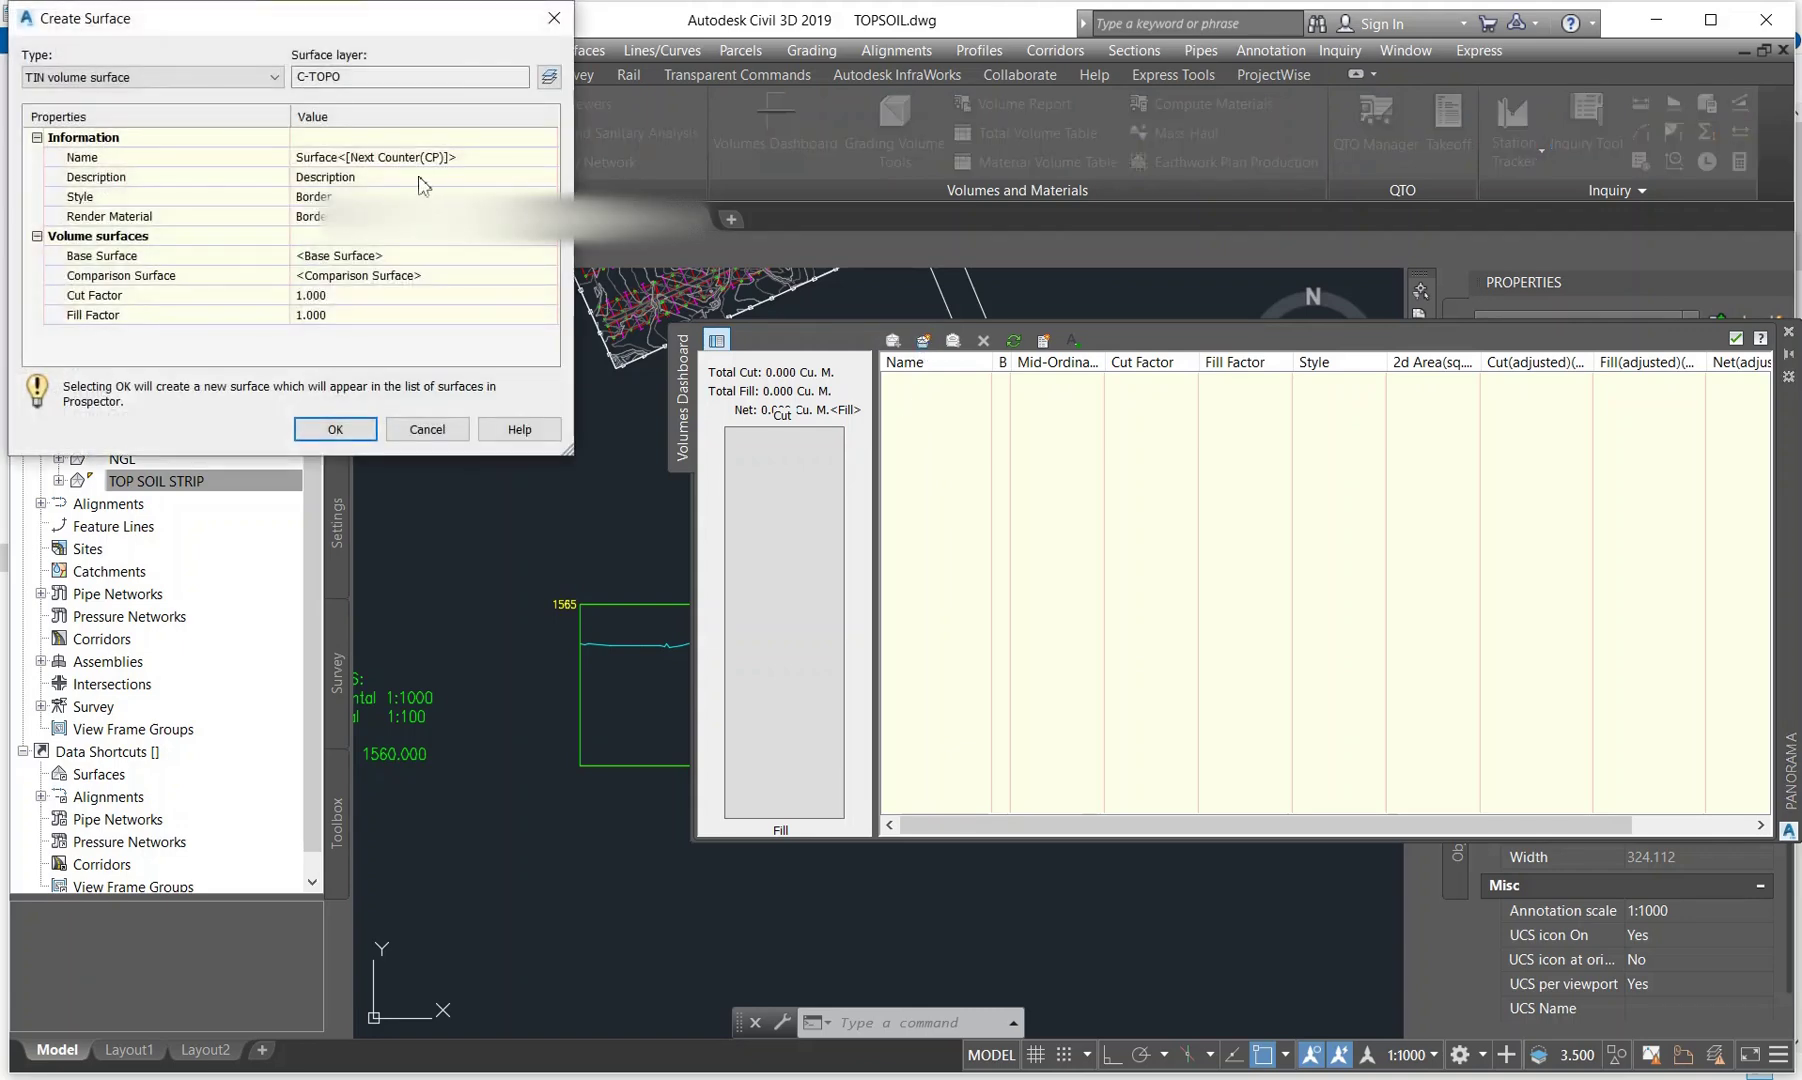
{"action": "left_click", "coordinate": [466, 157]}
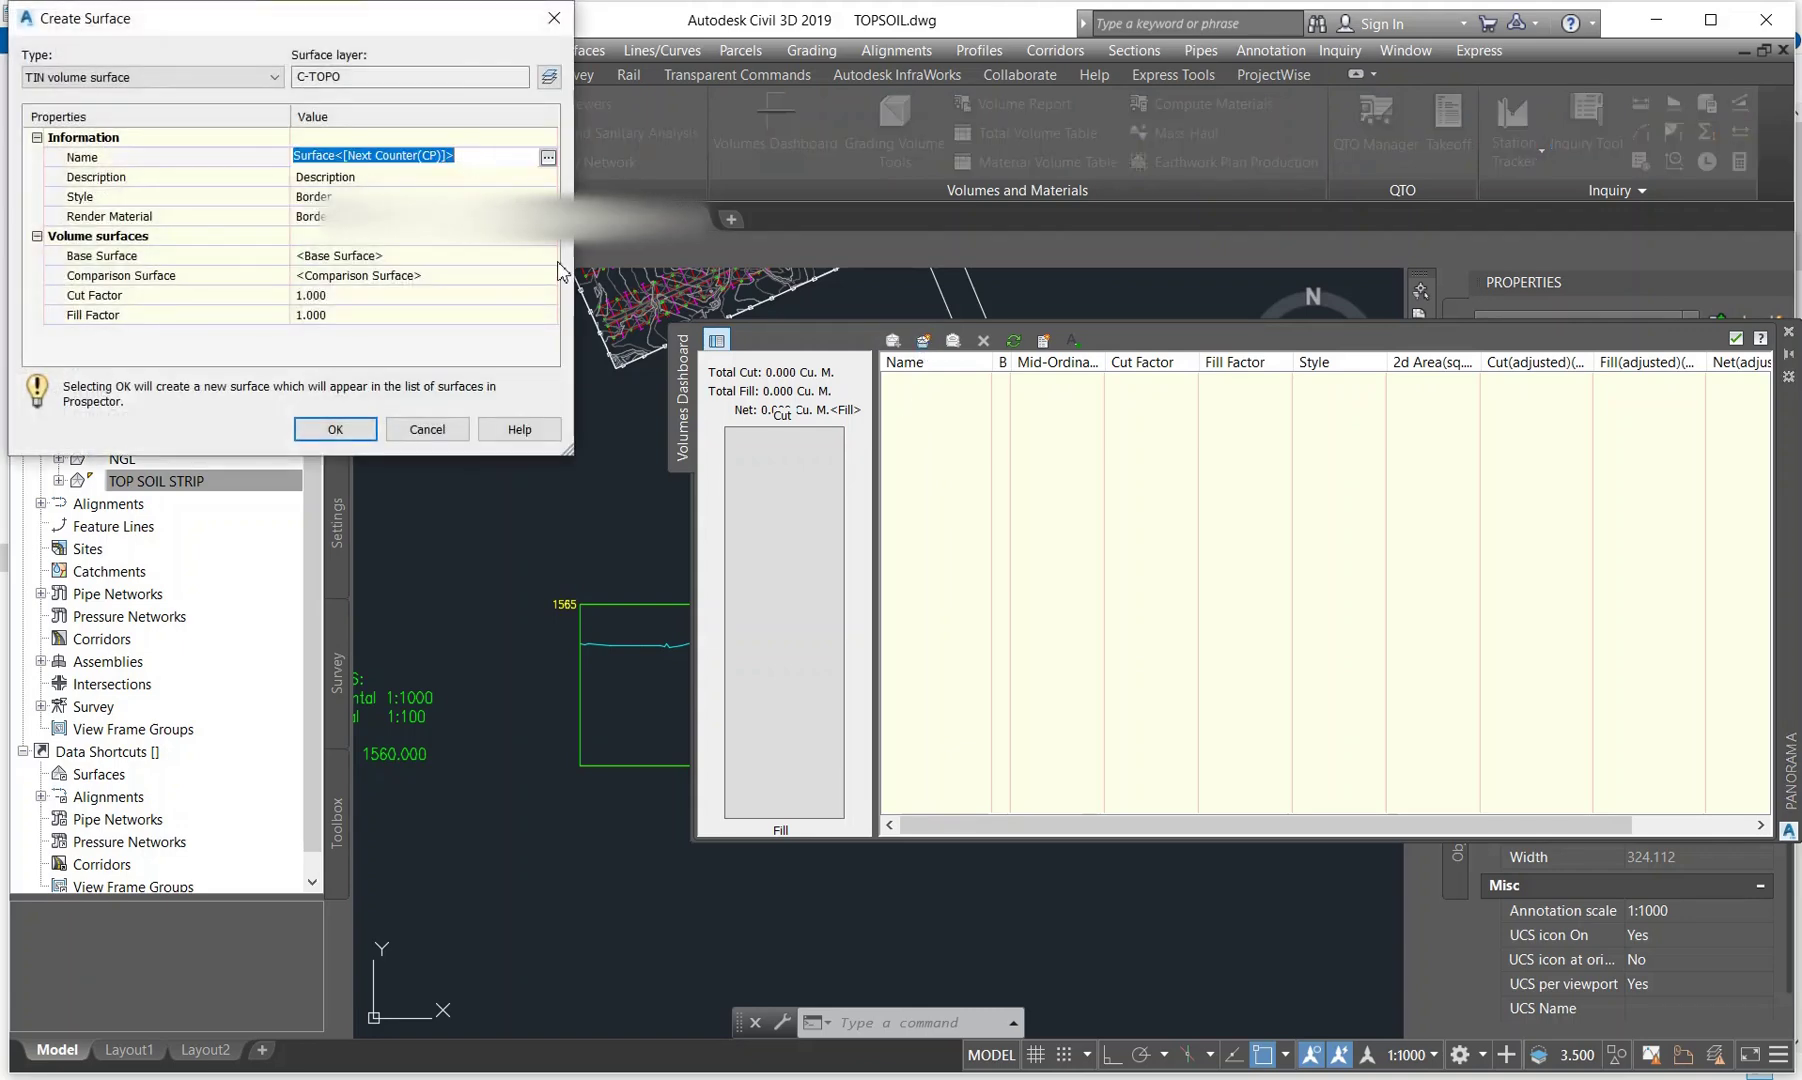
{"action": "type", "text": "CUT A"}
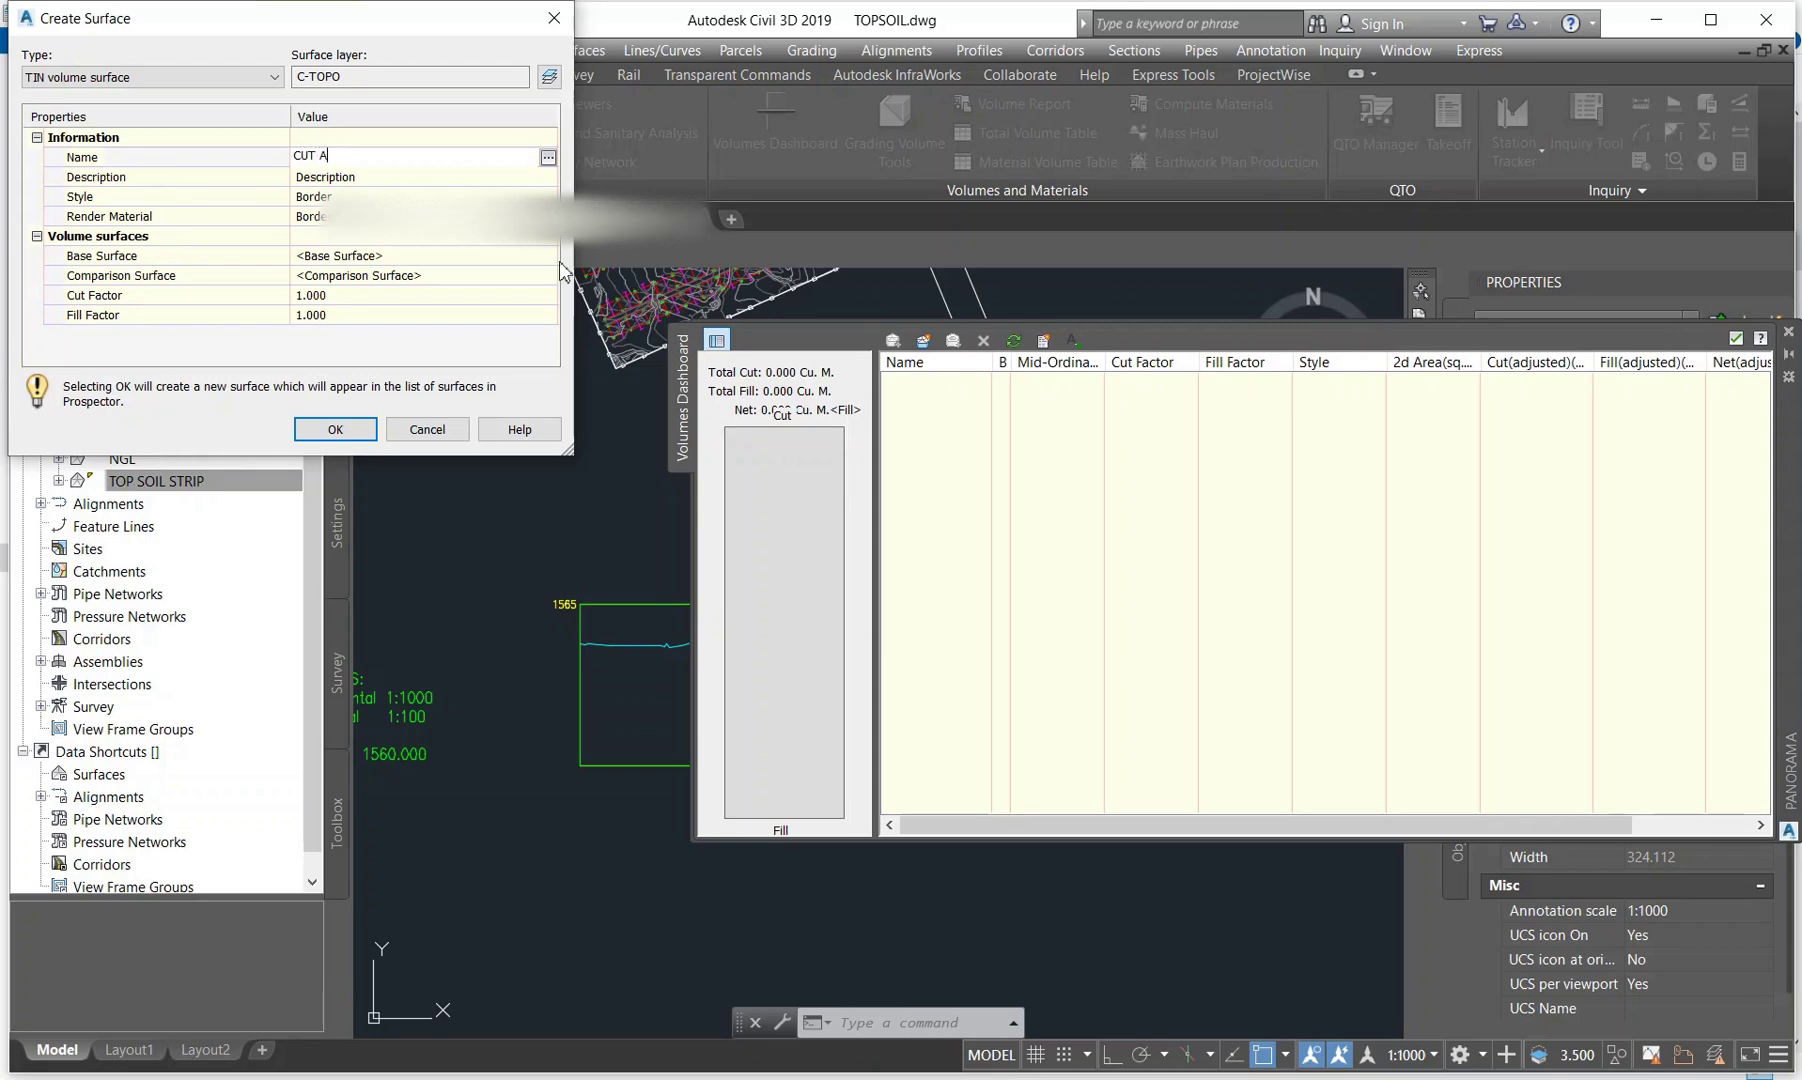
{"action": "type", "text": "ND FILL TOPSOIL"}
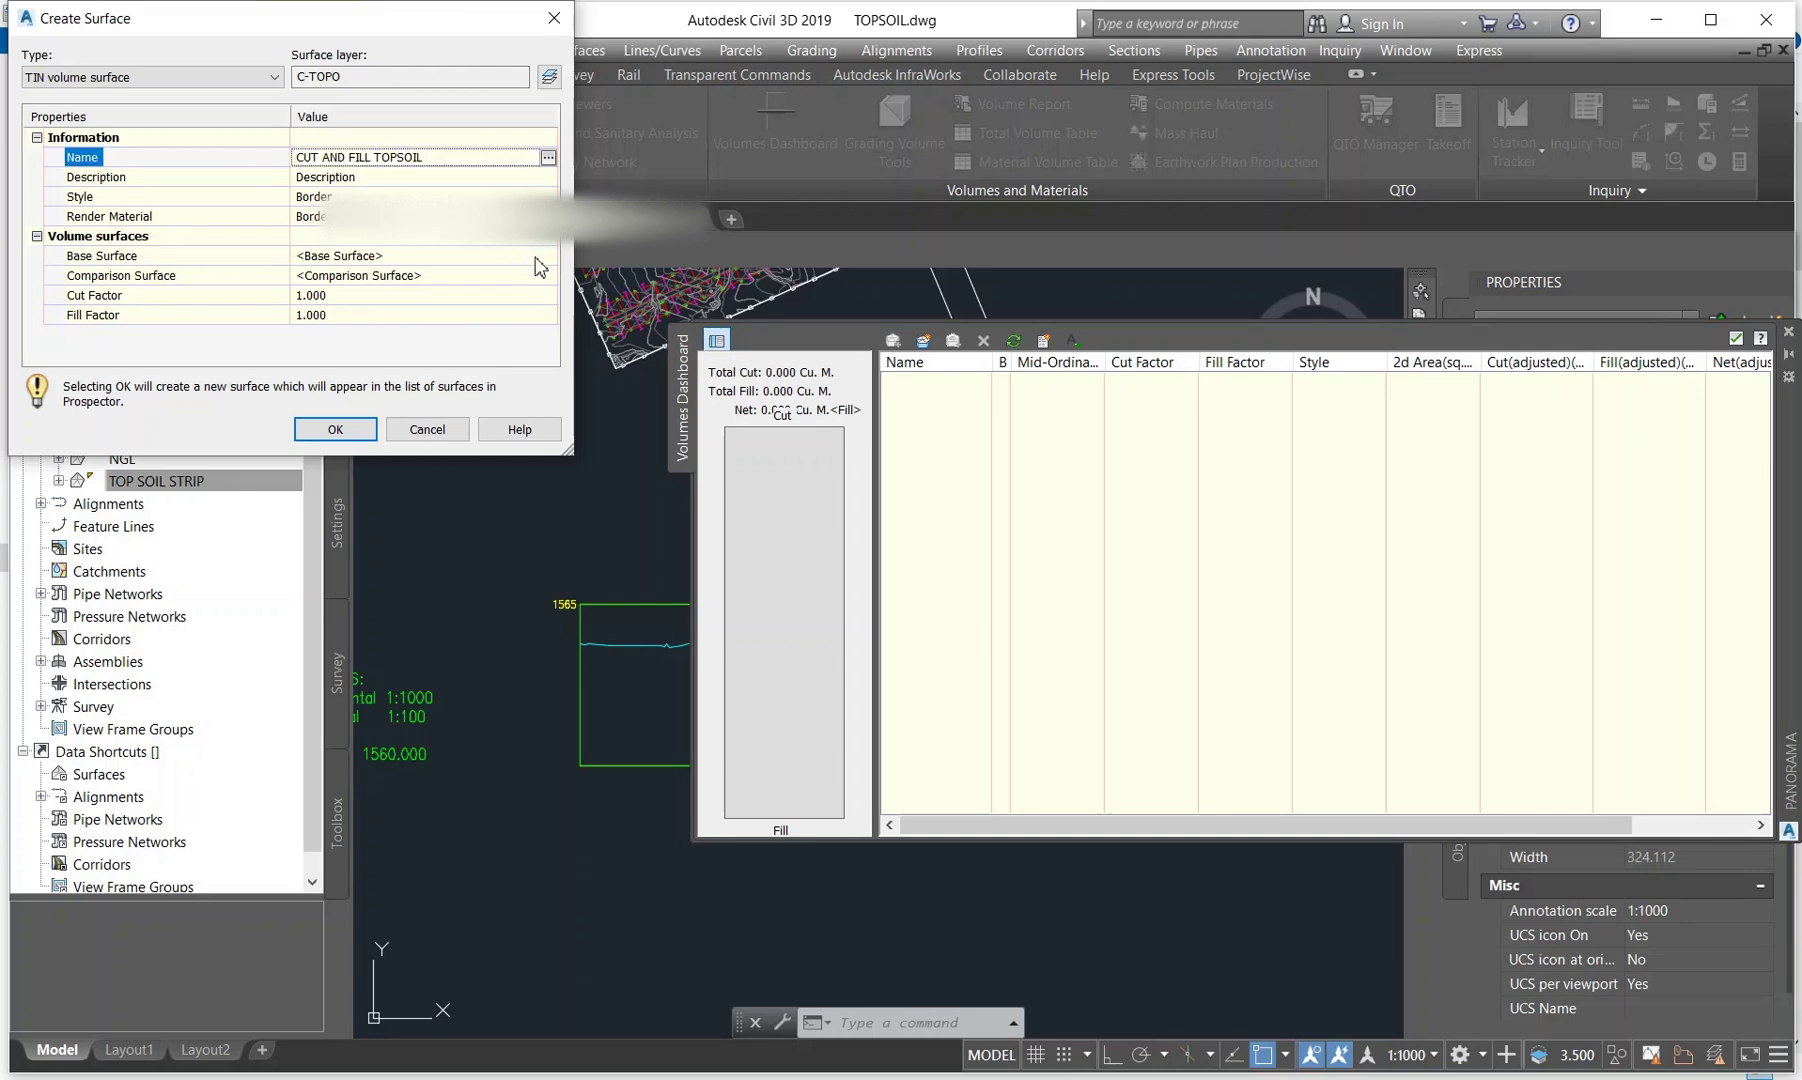
Set base surface NGL and comparison surface TOP SOIL STRIP, and create the volume surface
{"action": "left_click", "coordinate": [545, 257]}
{"action": "left_click", "coordinate": [548, 257]}
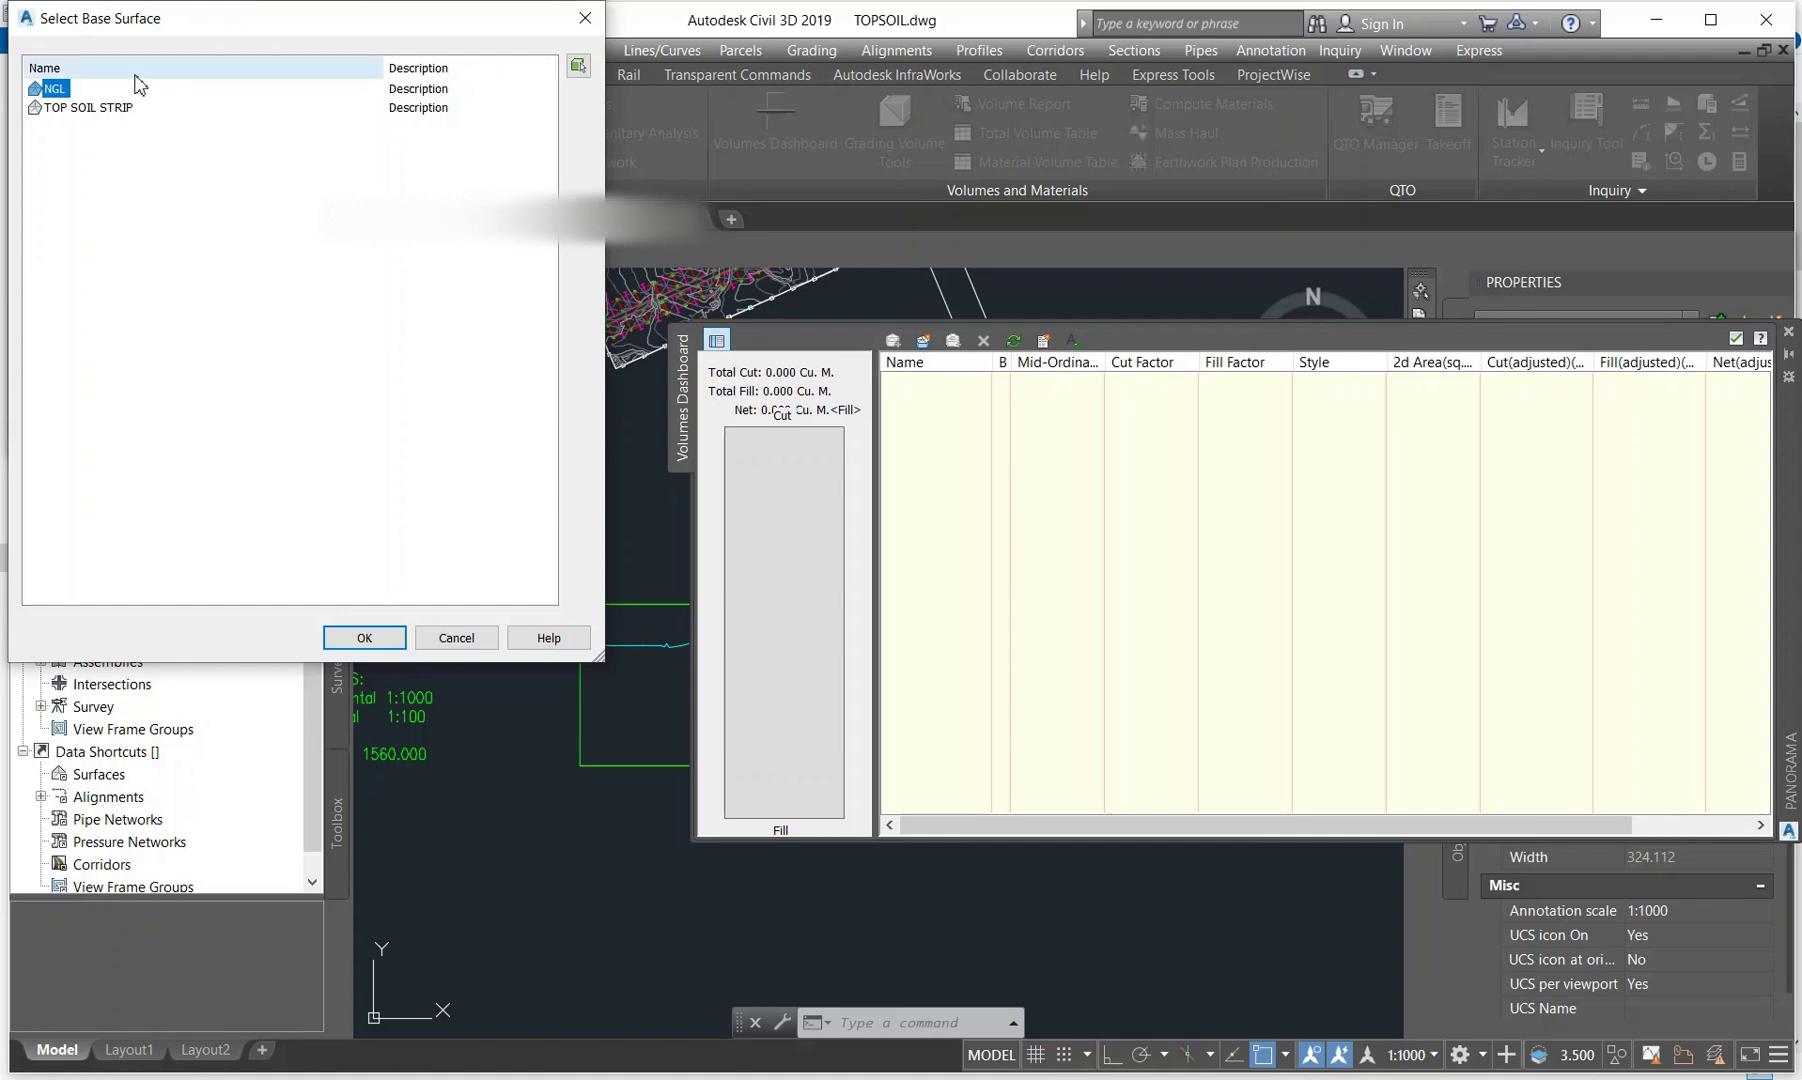
{"action": "left_click", "coordinate": [362, 638]}
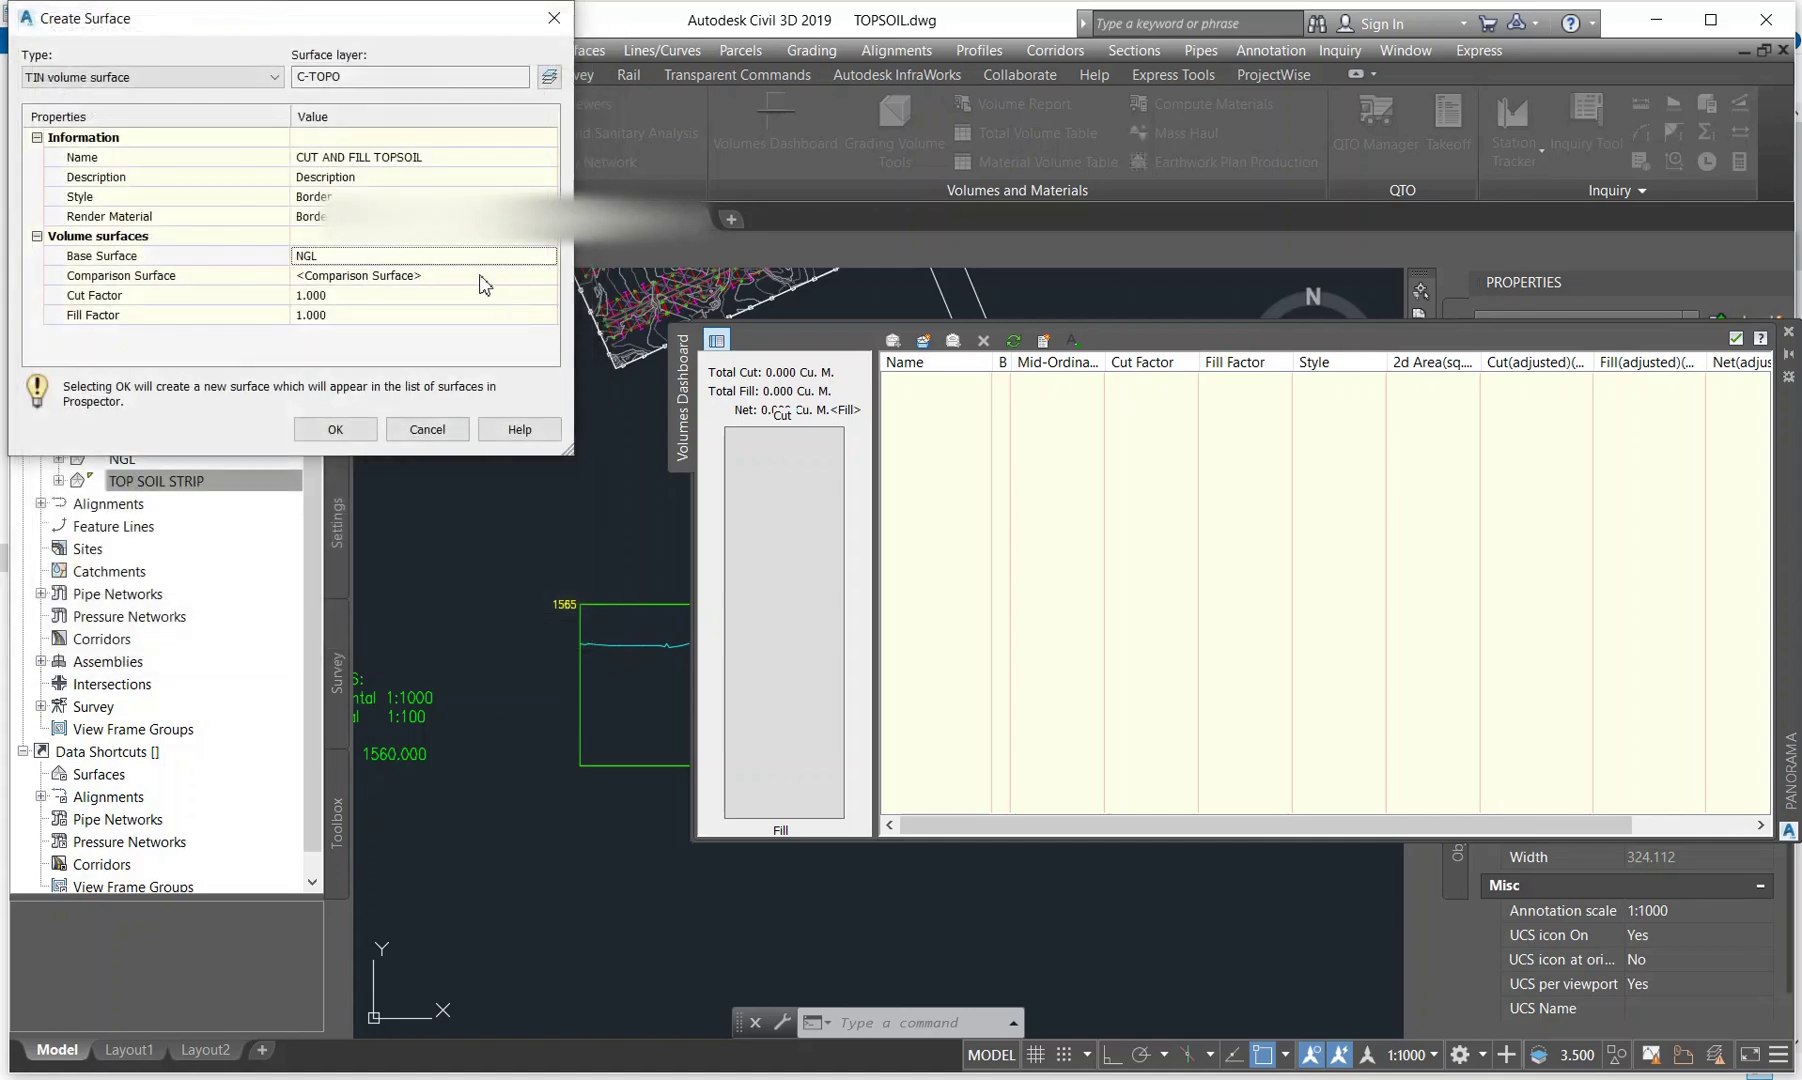
{"action": "left_click", "coordinate": [540, 280]}
{"action": "left_click", "coordinate": [550, 276]}
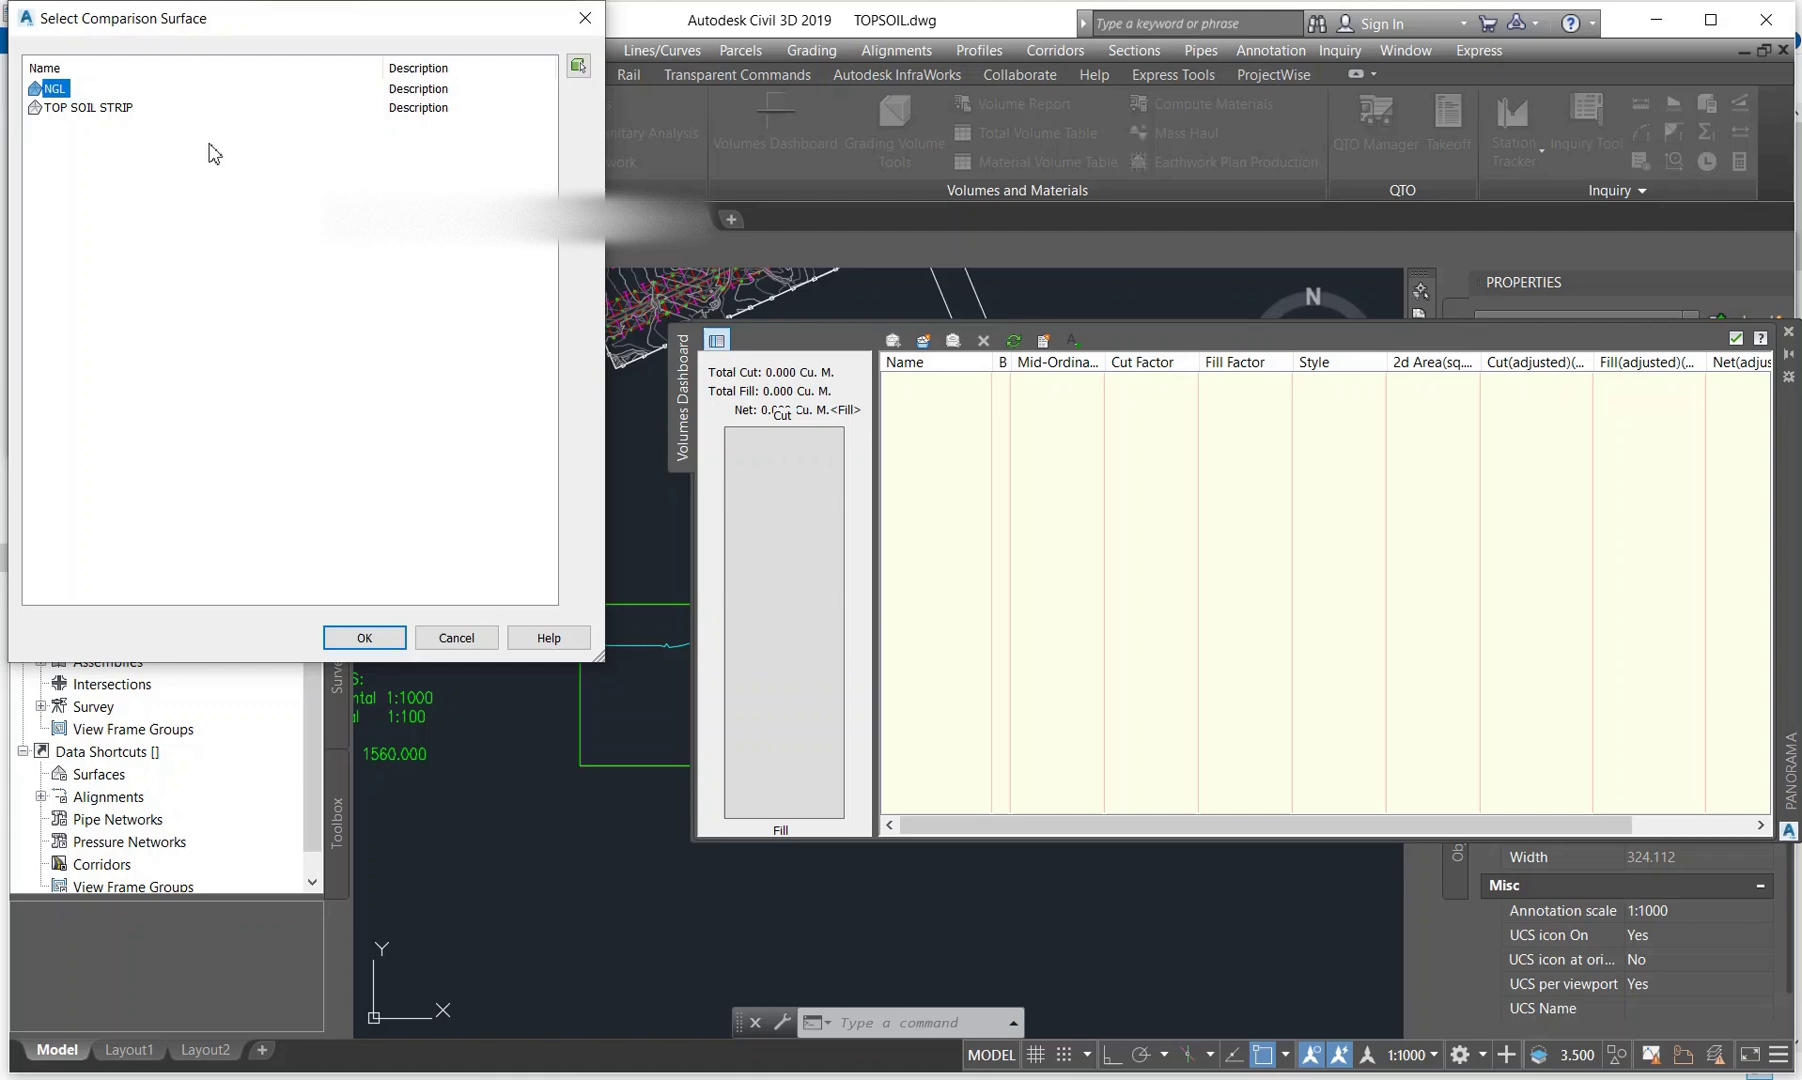
{"action": "left_click", "coordinate": [124, 110]}
{"action": "left_click", "coordinate": [362, 638]}
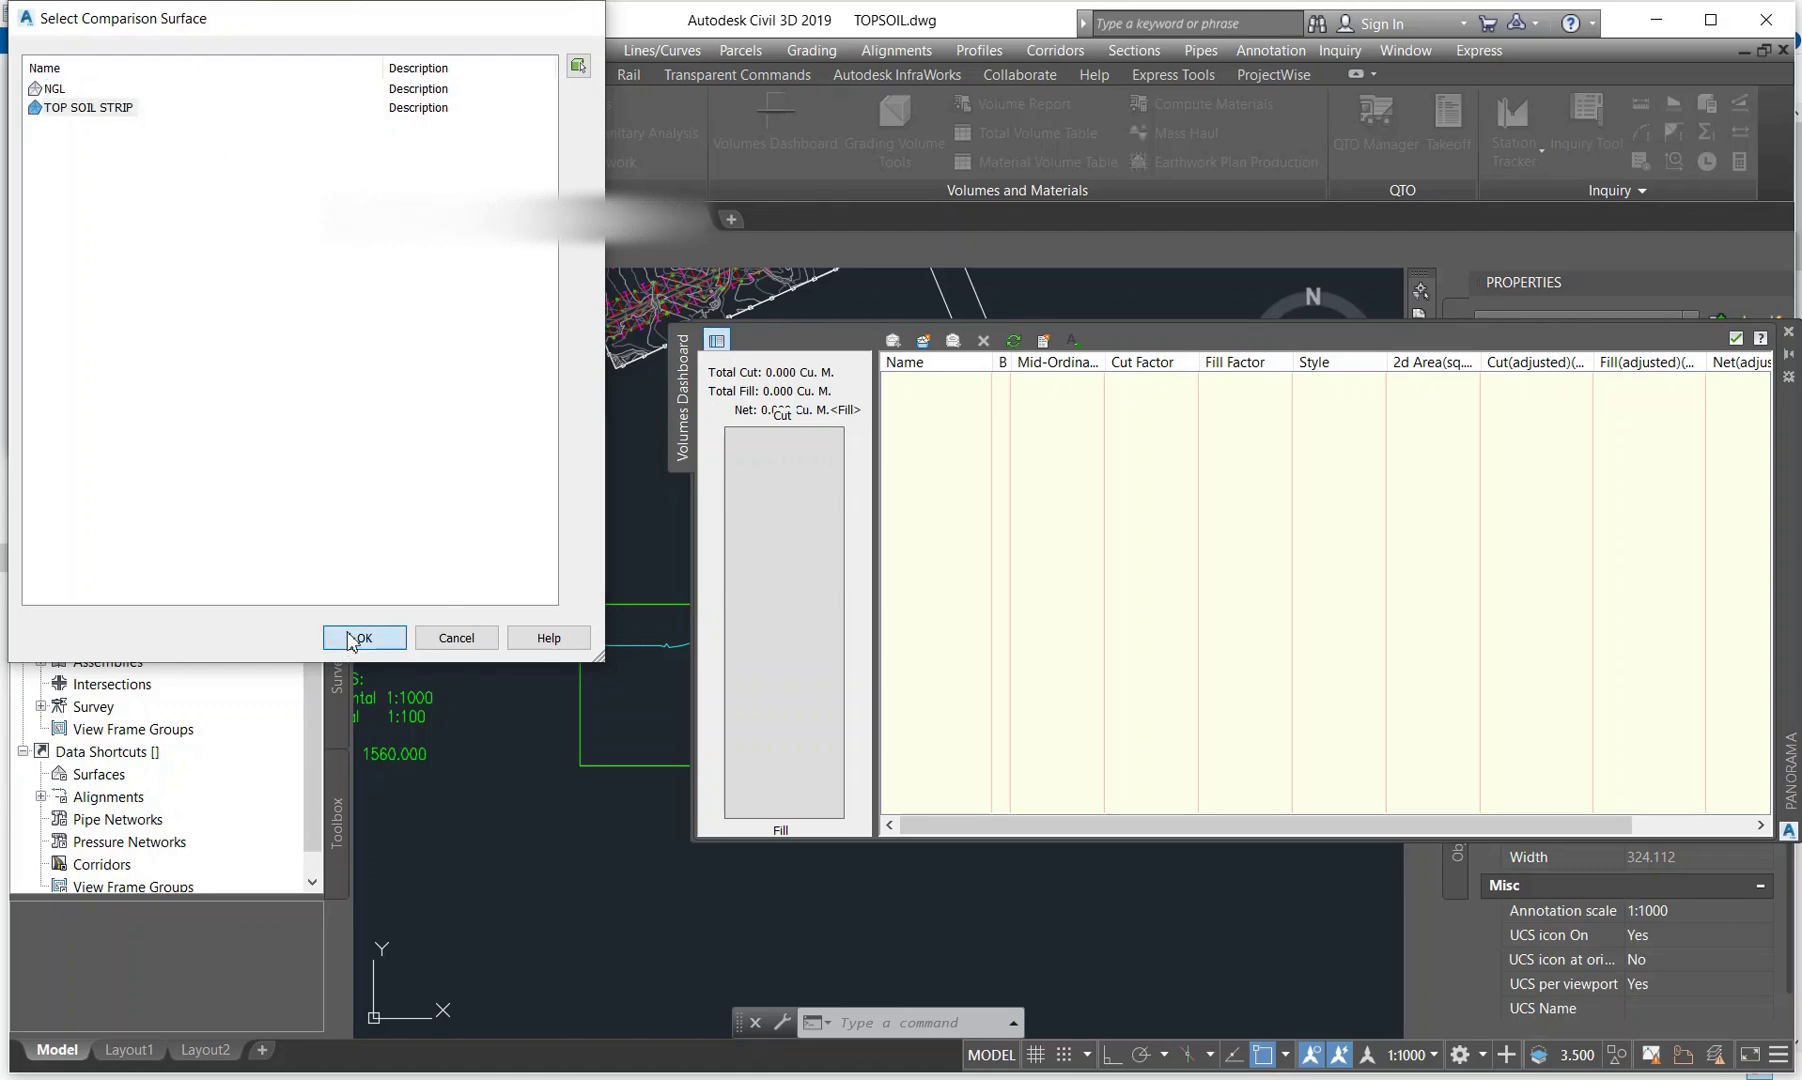
{"action": "left_click", "coordinate": [322, 440]}
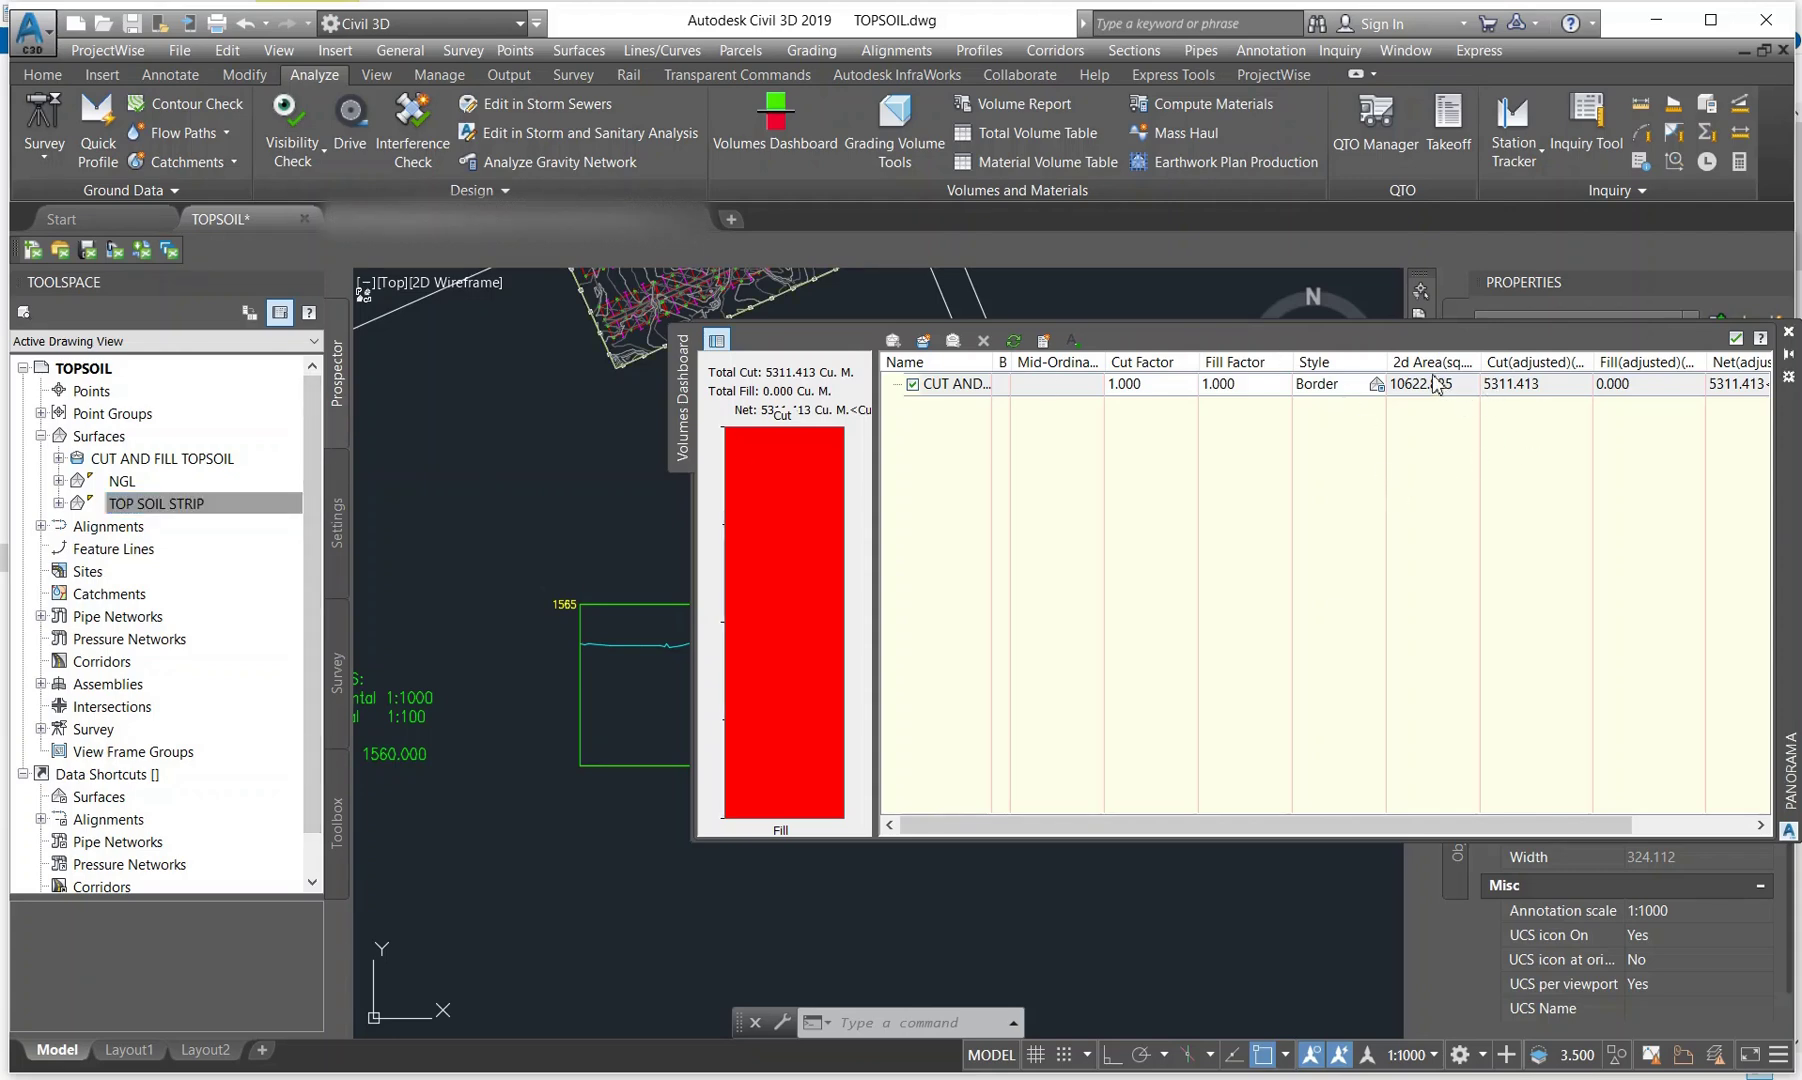
Select the CUT AND FILL TOPSOIL entry and close the Volumes Dashboard
{"action": "left_click", "coordinate": [1627, 385]}
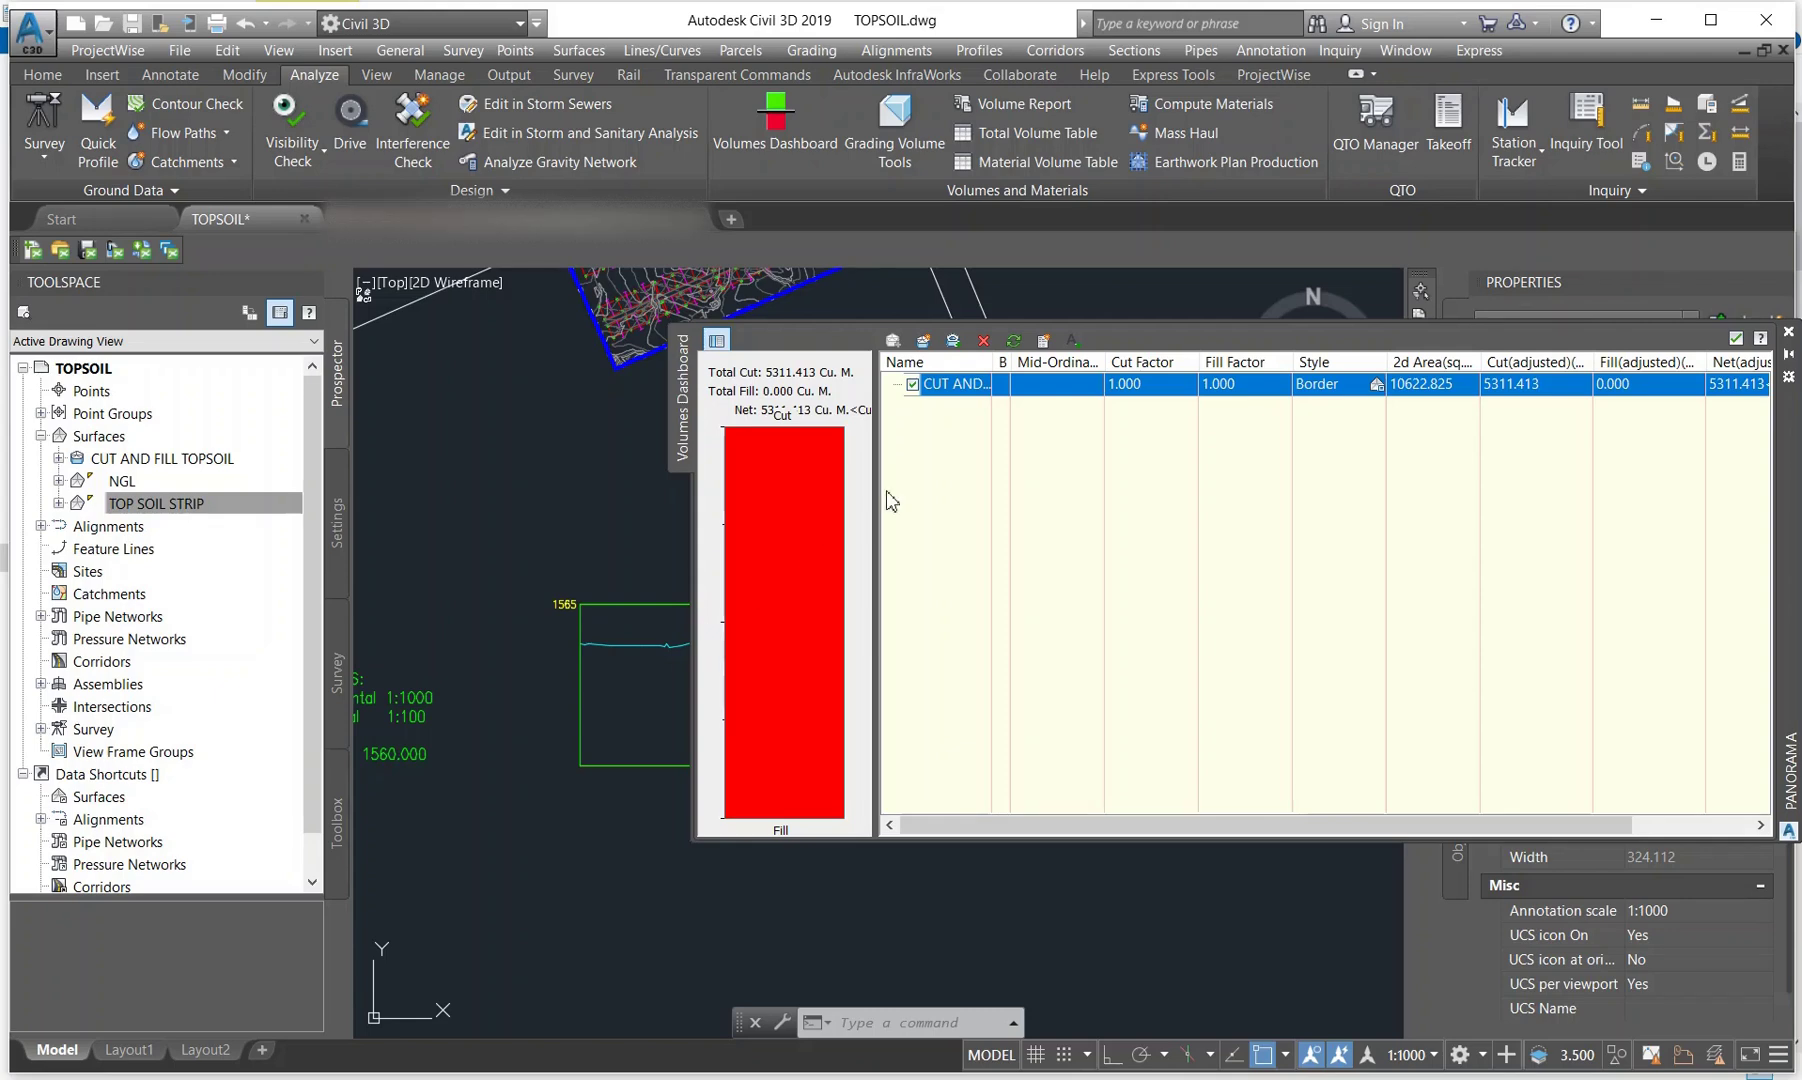
{"action": "left_click", "coordinate": [1736, 338]}
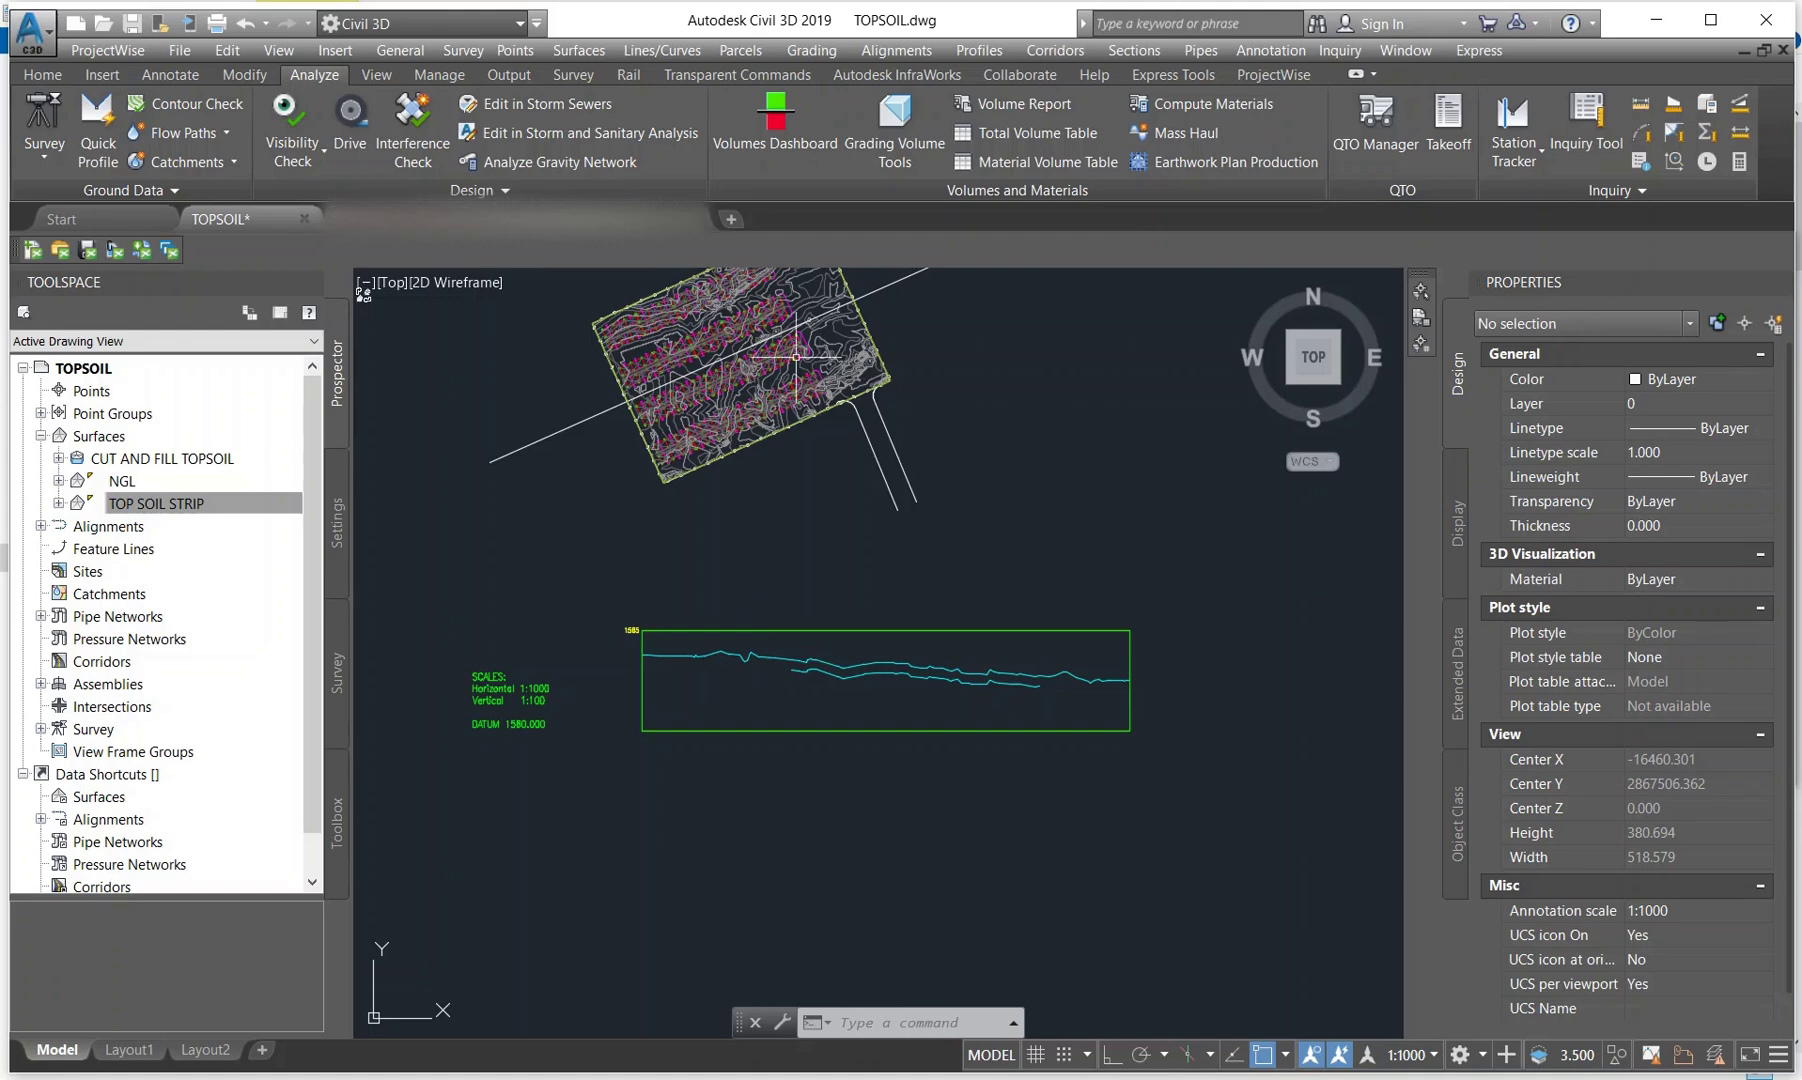